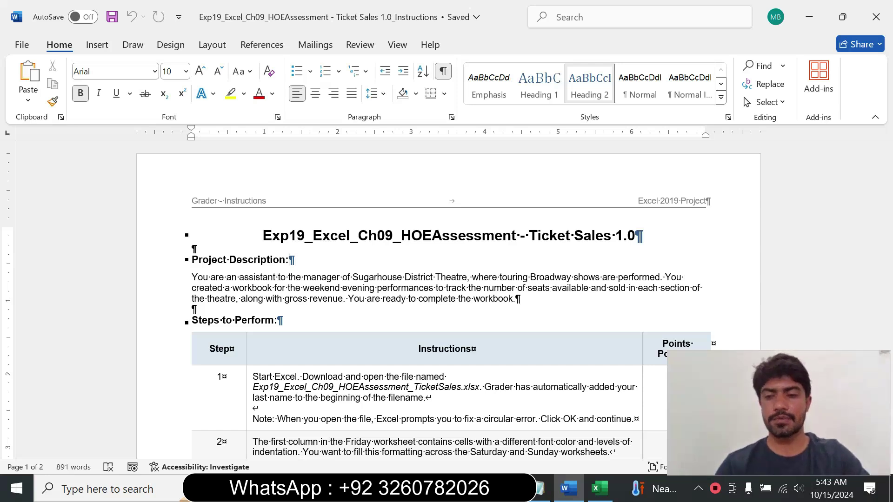
Enlarge the step 1 instructions in the table to 11 pt and highlight them in yellow
left_click_drag(888, 192, 888, 220)
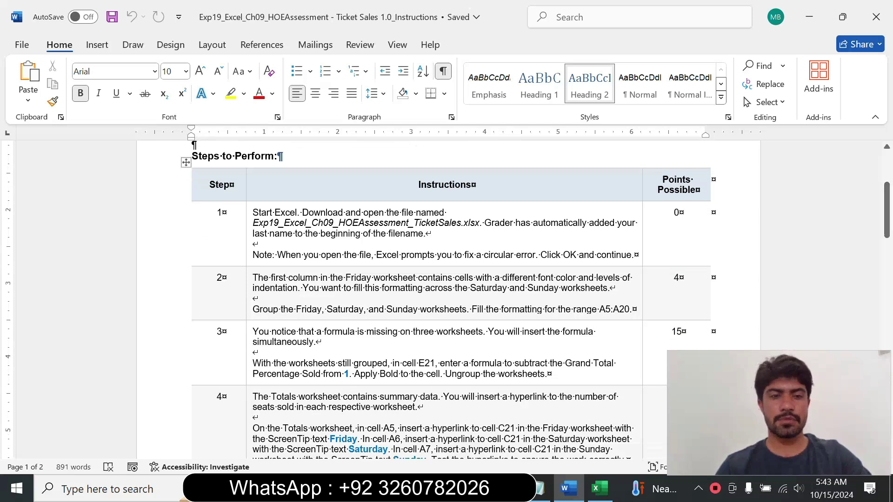
left_click(250, 255)
left_click(335, 209)
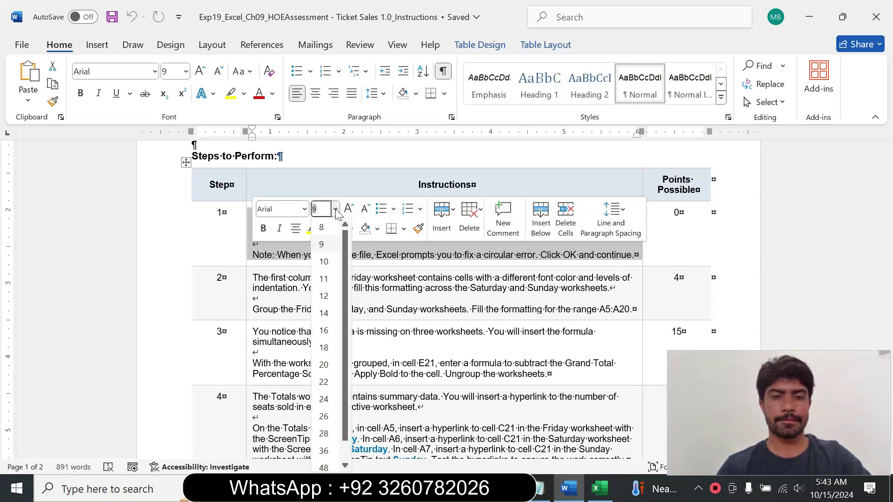
left_click(324, 279)
left_click(309, 228)
left_click(324, 278)
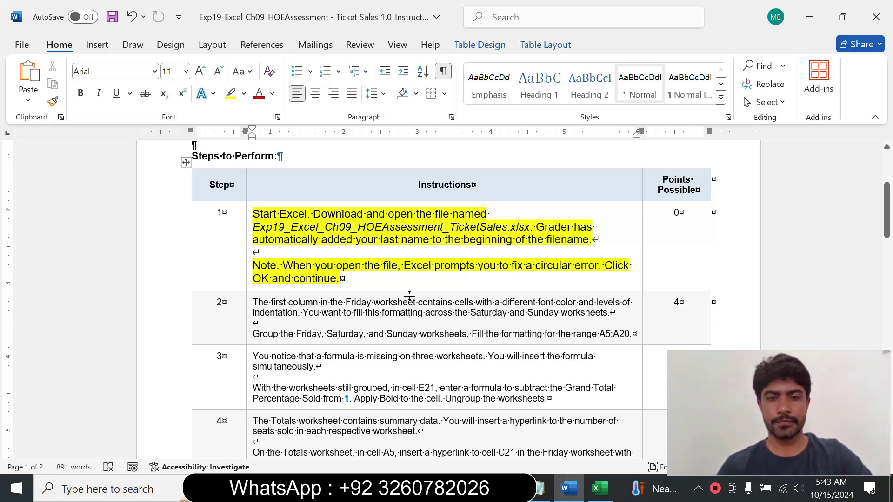
Switch to the ticket sales workbook in Excel and inspect the Percentage Not Sold formula in cell E12 of the Friday worksheet
left_click(599, 488)
left_click(303, 334)
left_click(303, 305)
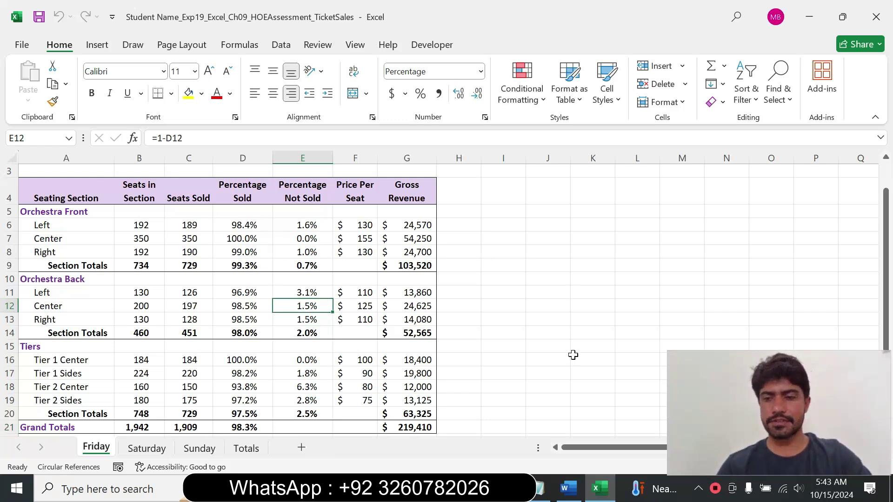
Return to the Word instructions, set the step 1 text back to 9 pt and remove its highlighting
left_click(569, 488)
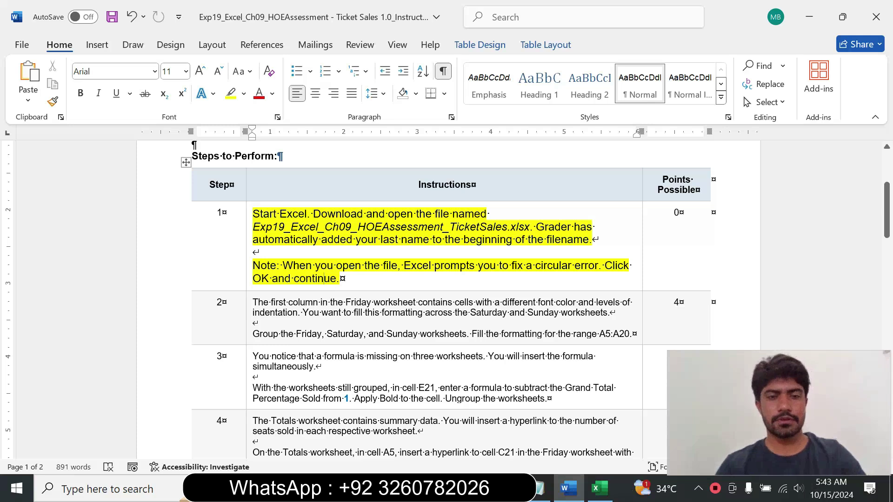
left_click(247, 265)
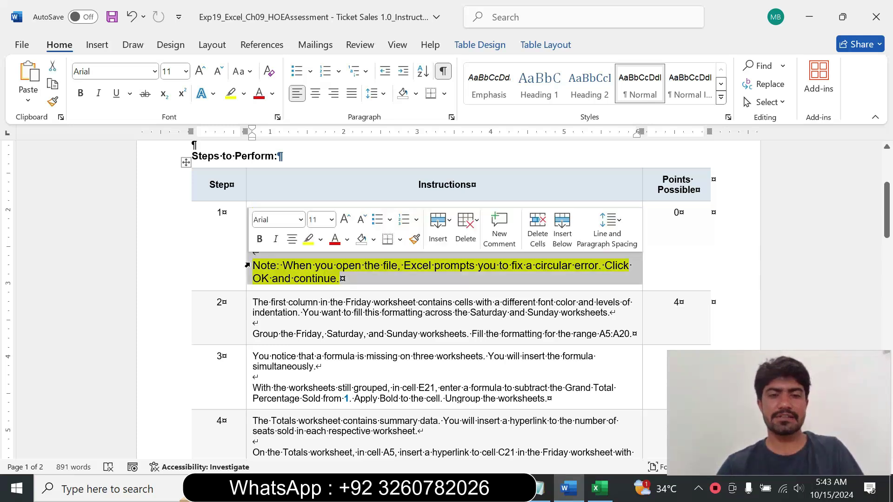
left_click(331, 220)
left_click(319, 255)
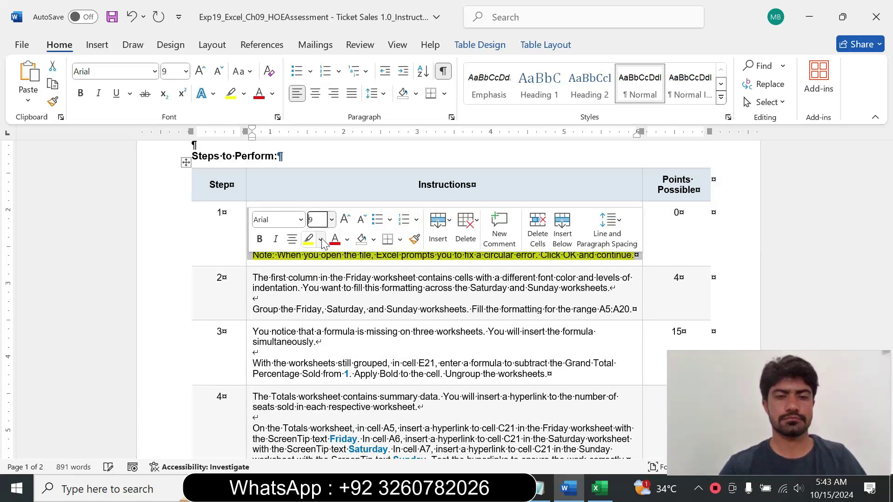
left_click(321, 239)
left_click(342, 354)
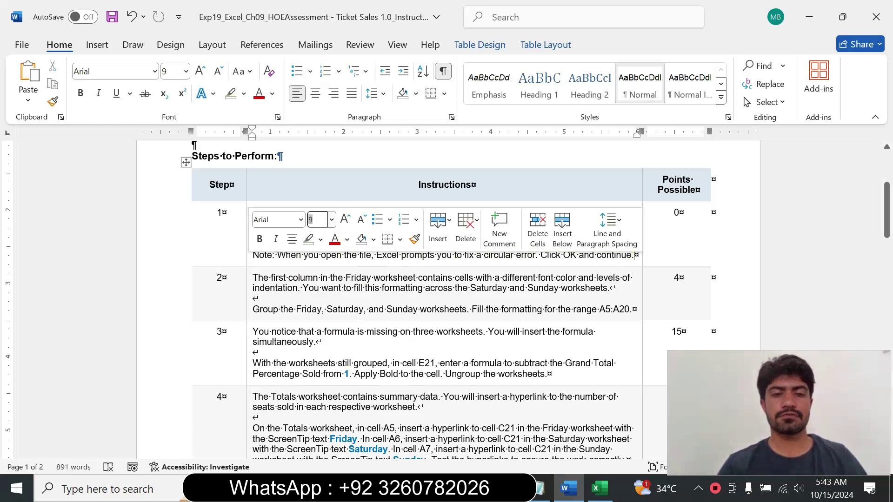
Enlarge the step 2 instructions to 14 pt and highlight them in turquoise
left_click(247, 305)
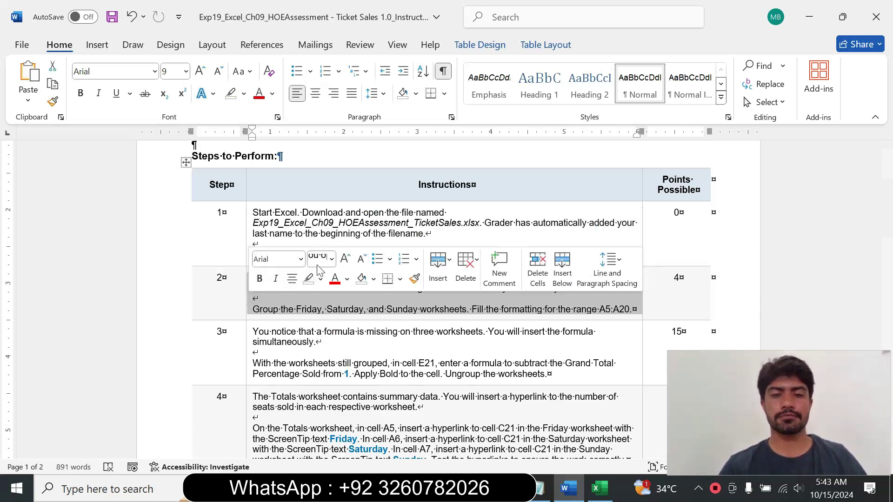
left_click(333, 260)
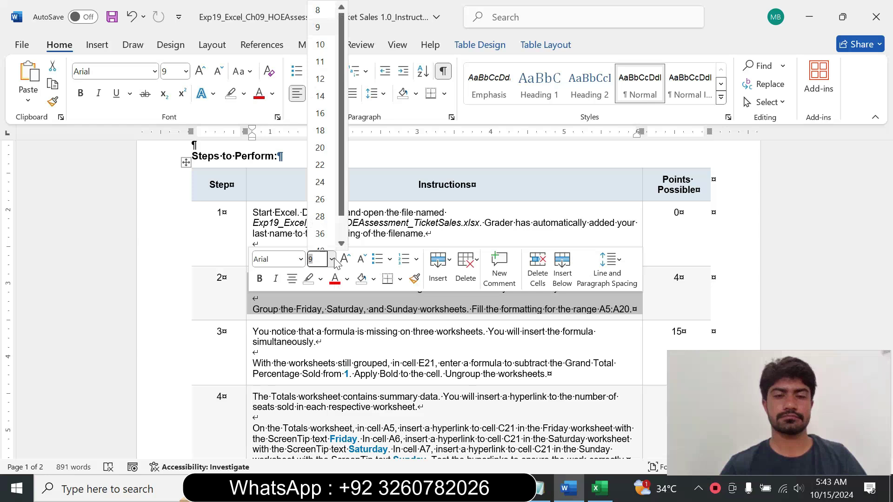
left_click(321, 98)
left_click(244, 93)
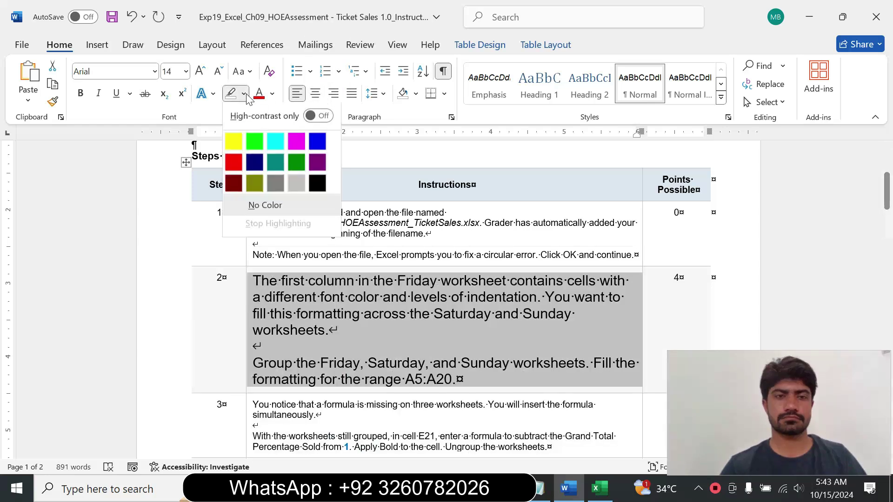
left_click(277, 140)
Read the step 2 instructions, switch to the Excel workbook and group the Friday, Saturday and Sunday worksheets
left_click_drag(888, 198, 888, 206)
left_click_drag(254, 218, 324, 269)
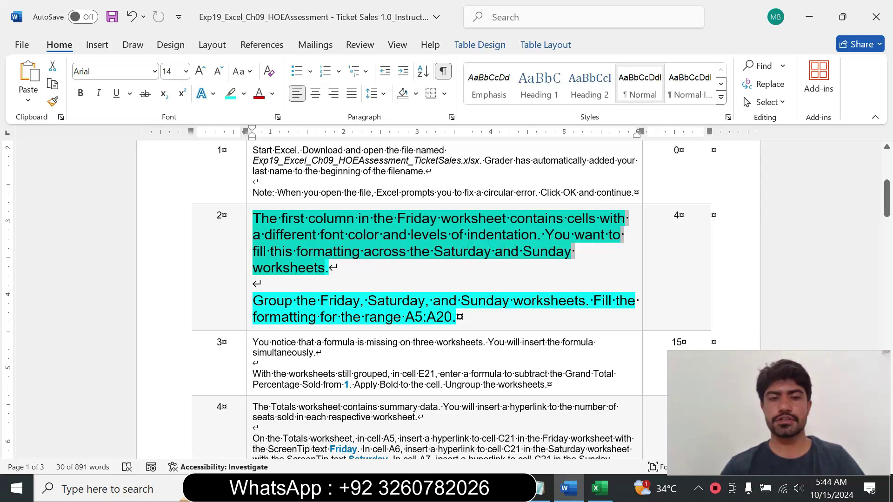
left_click_drag(253, 301, 455, 317)
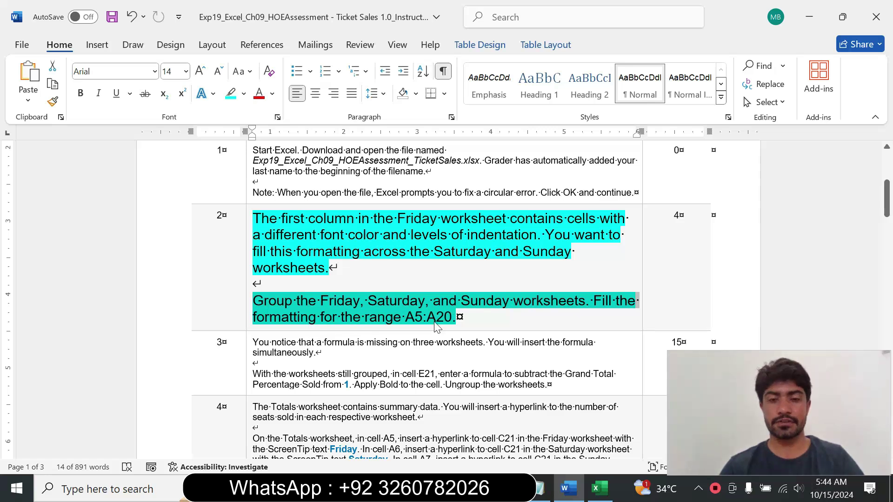
left_click(284, 301)
left_click_drag(296, 300, 460, 300)
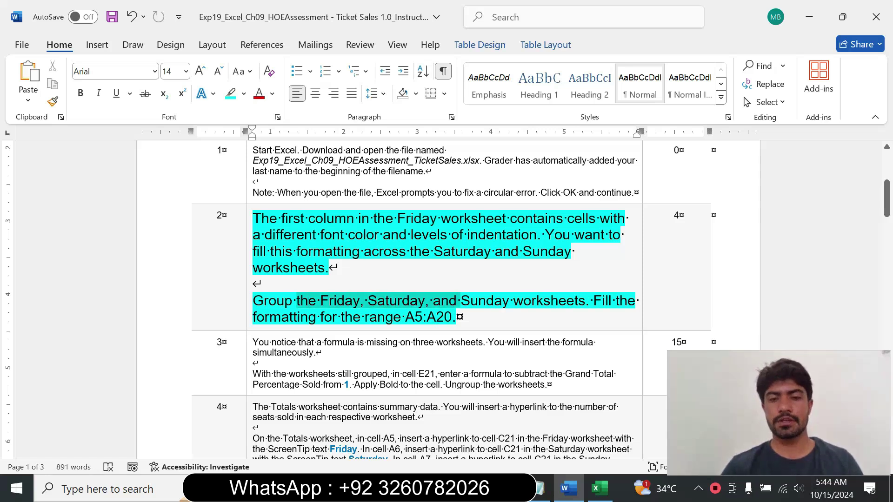
left_click(600, 489)
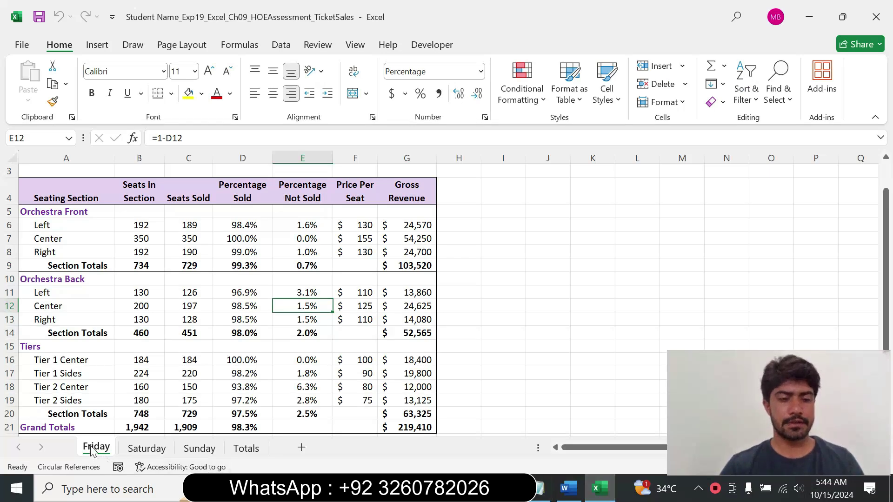
left_click(210, 450, "shift")
Copy the range reference A5:A20 from the Word instructions and use it to select those cells in the grouped Excel worksheets
left_click(569, 488)
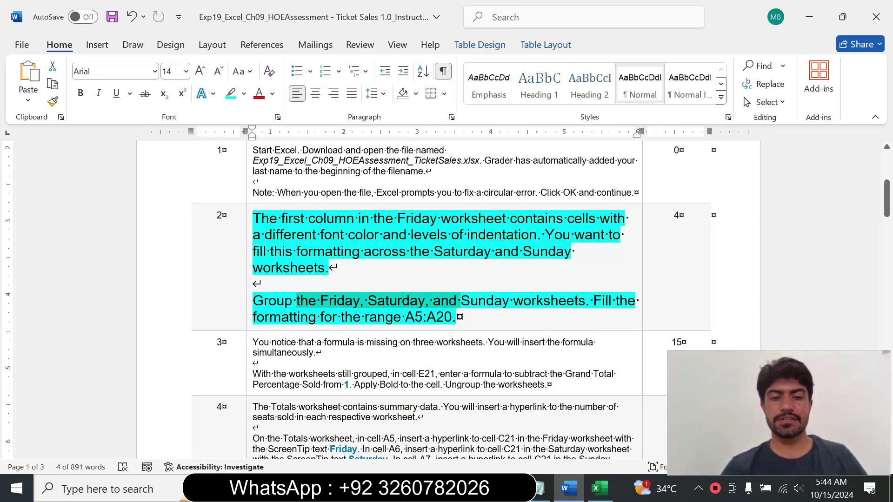
left_click_drag(406, 318, 448, 322)
key("ctrl+c")
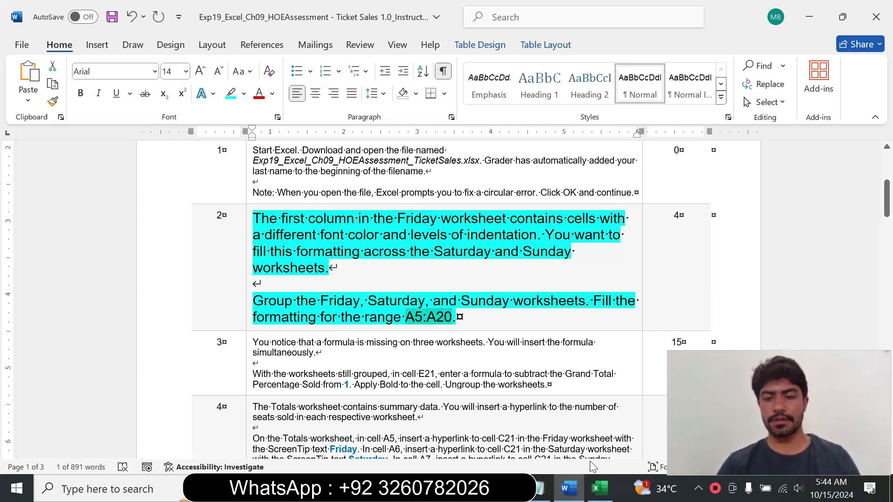
left_click(599, 489)
left_click(37, 139)
key("ctrl+v")
key("Return")
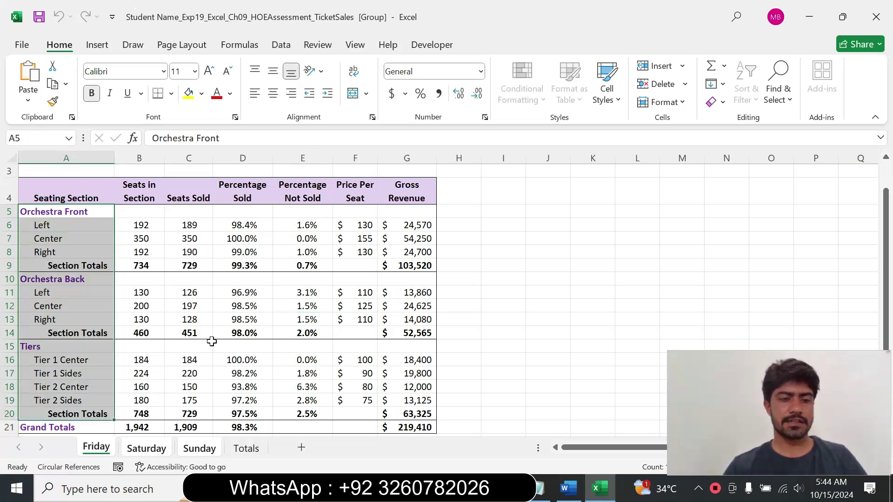
Recheck step 2 in Word, then fill only the formats of A5:A20 across the grouped worksheets in Excel
left_click(568, 489)
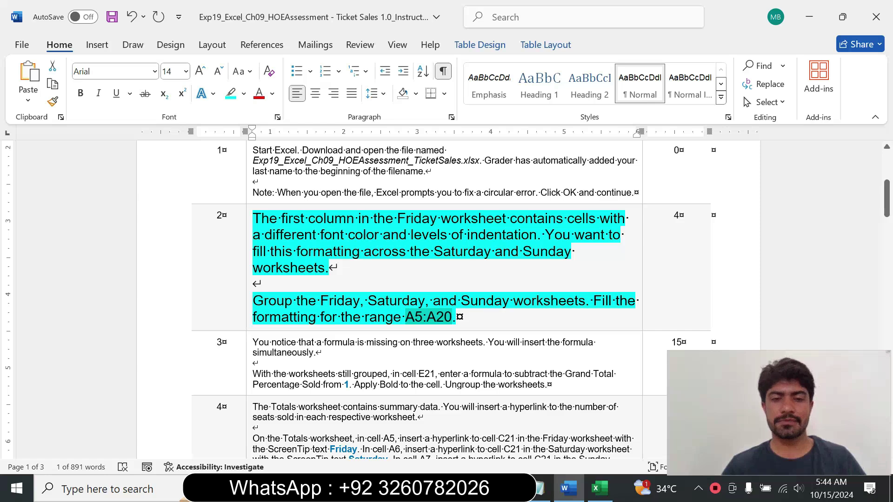
left_click(599, 489)
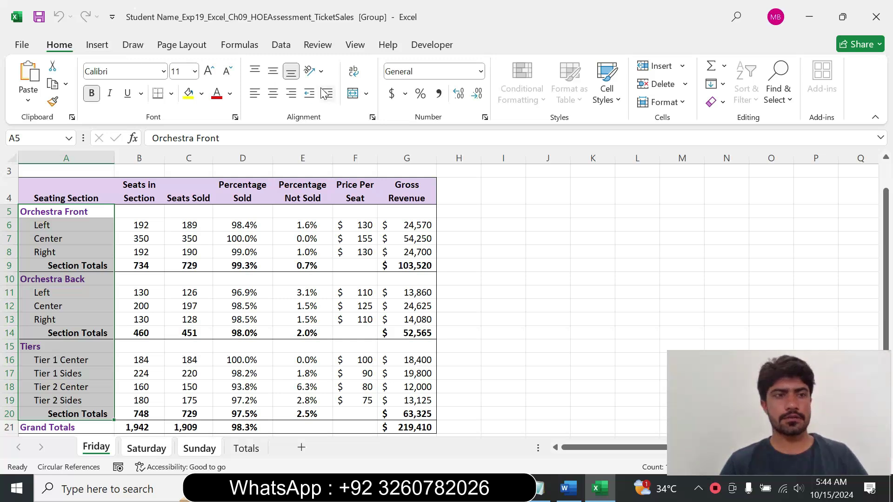
left_click(724, 85)
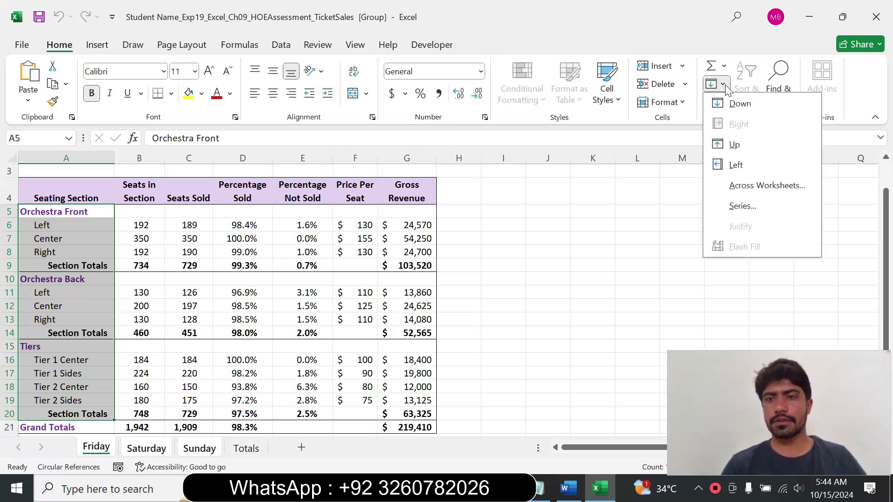
left_click(755, 186)
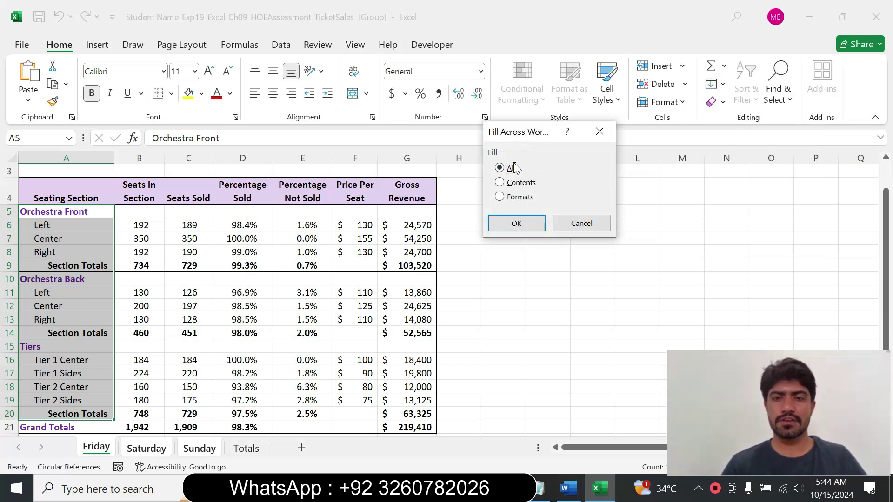
left_click(501, 198)
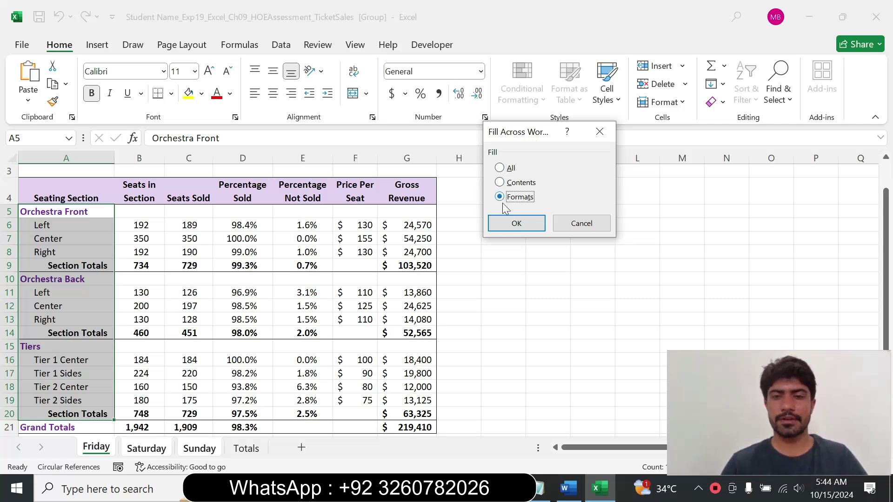
left_click(506, 225)
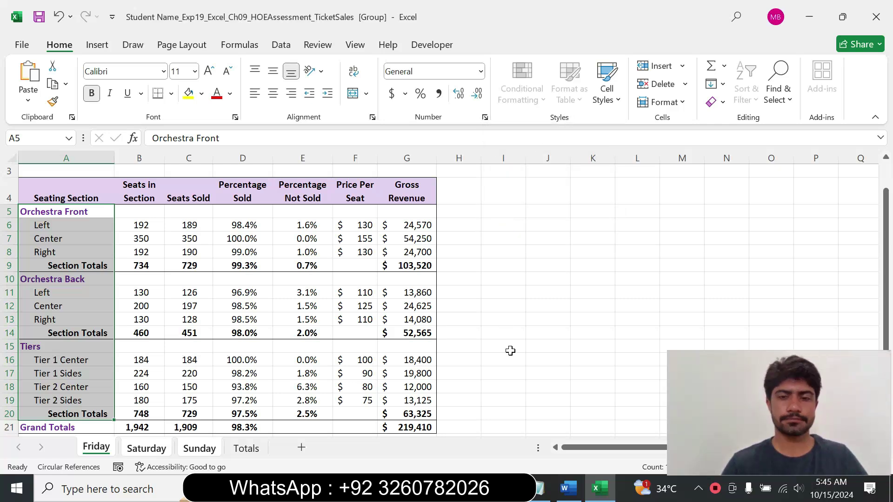
Switch back to Word, set the step 2 instructions to 9 pt and remove their highlighting
left_click(568, 488)
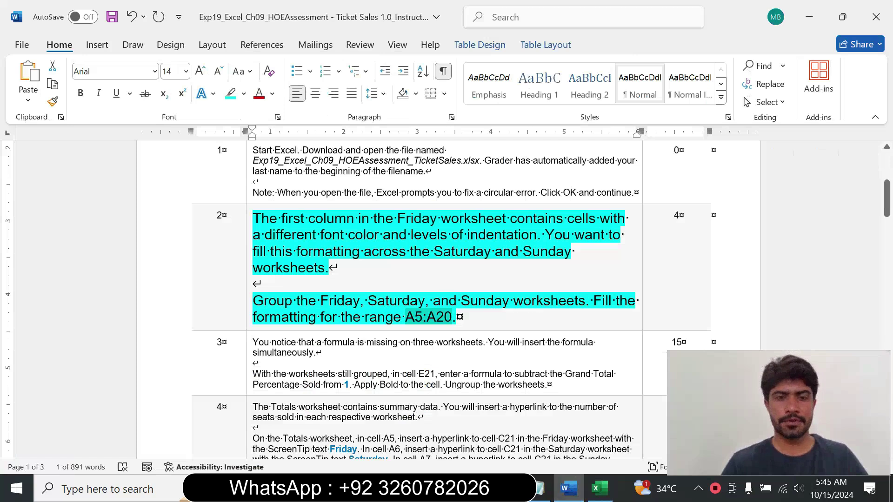
left_click(250, 285)
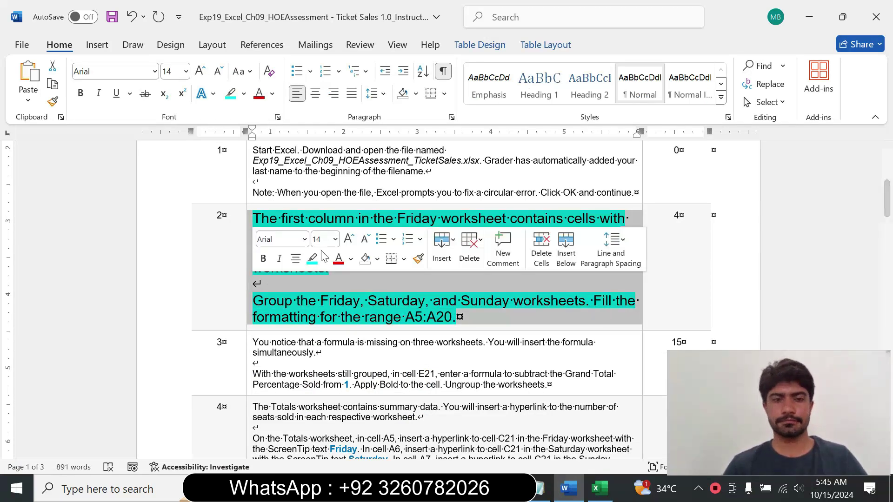
left_click(335, 239)
left_click(321, 28)
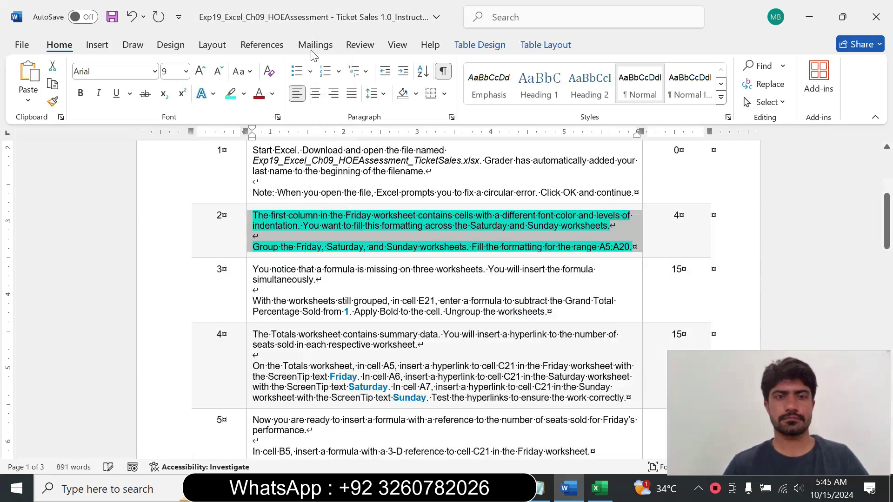
left_click(244, 93)
left_click(265, 206)
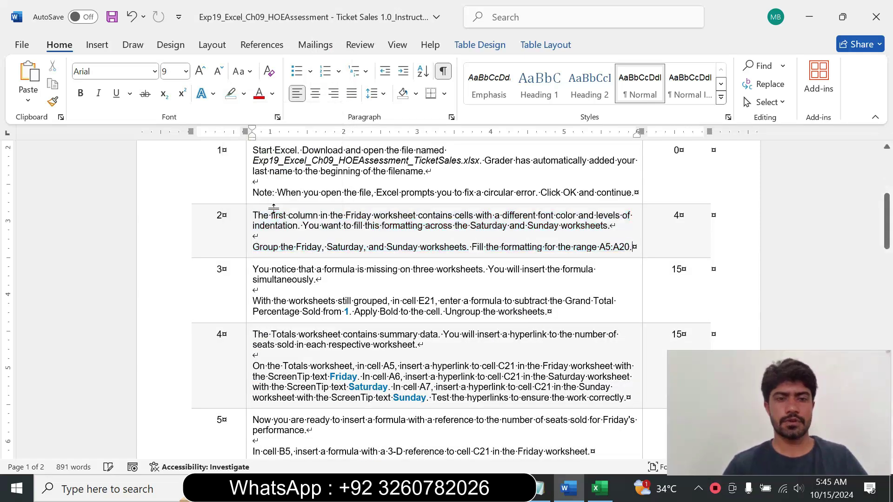
Enlarge the step 3 instructions to 14 pt and highlight them in turquoise
left_click(245, 291)
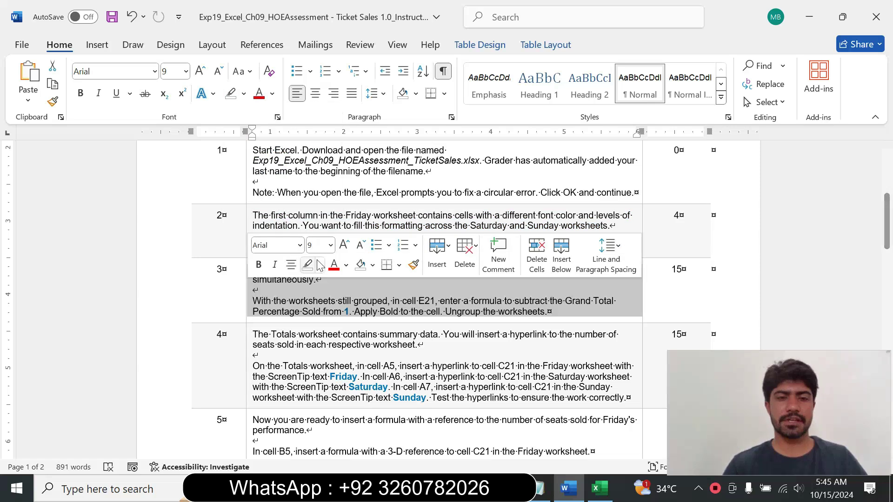
left_click(331, 245)
left_click(319, 96)
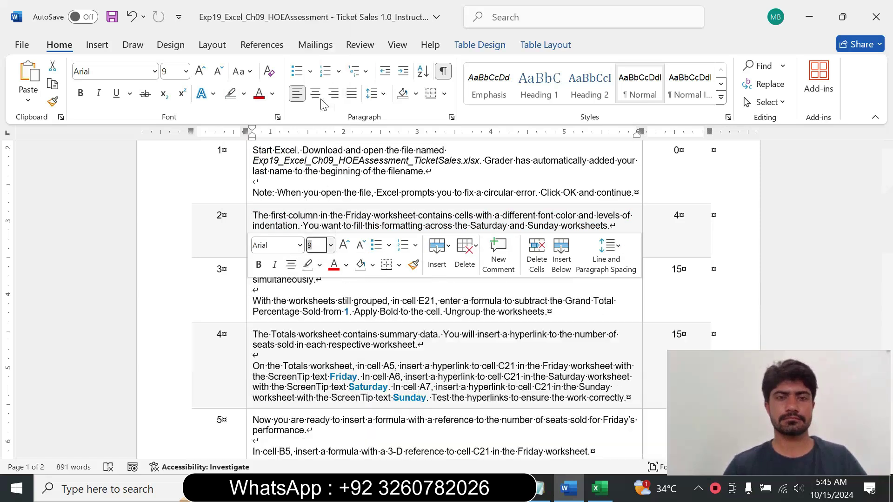
left_click(243, 94)
left_click(275, 143)
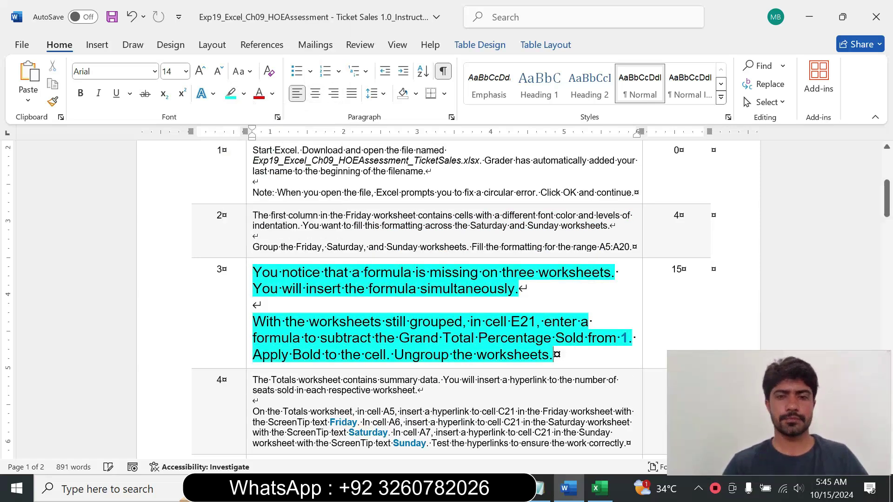
Read the step 3 instructions in Word and glance at the grouped worksheets in Excel before returning to Word
left_click_drag(887, 201, 888, 205)
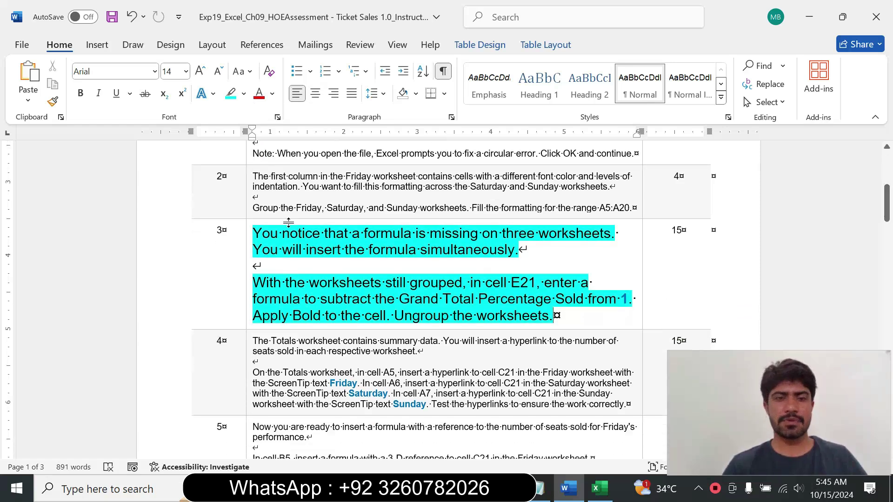
left_click_drag(253, 233, 525, 251)
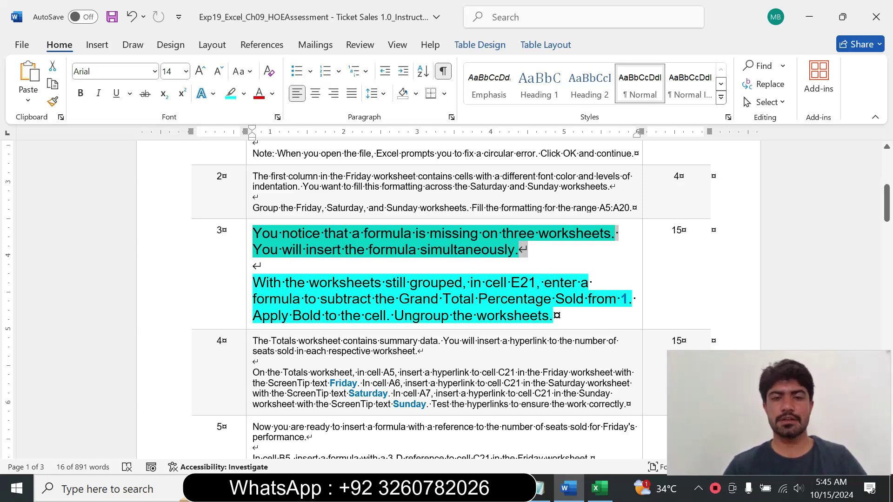
left_click_drag(254, 282, 589, 300)
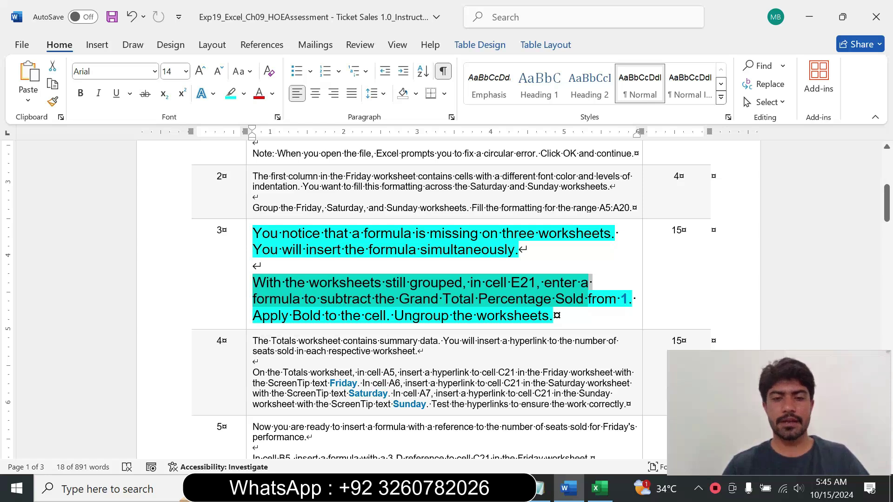
left_click(443, 302)
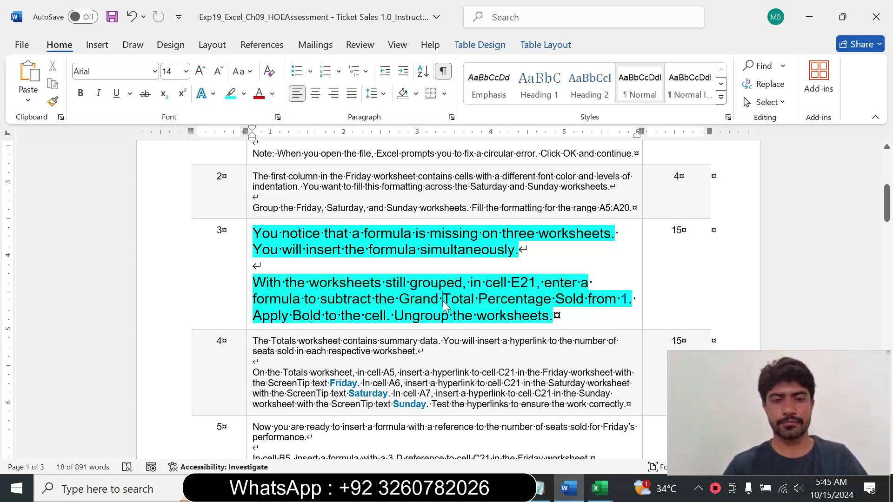
left_click_drag(305, 283, 254, 266)
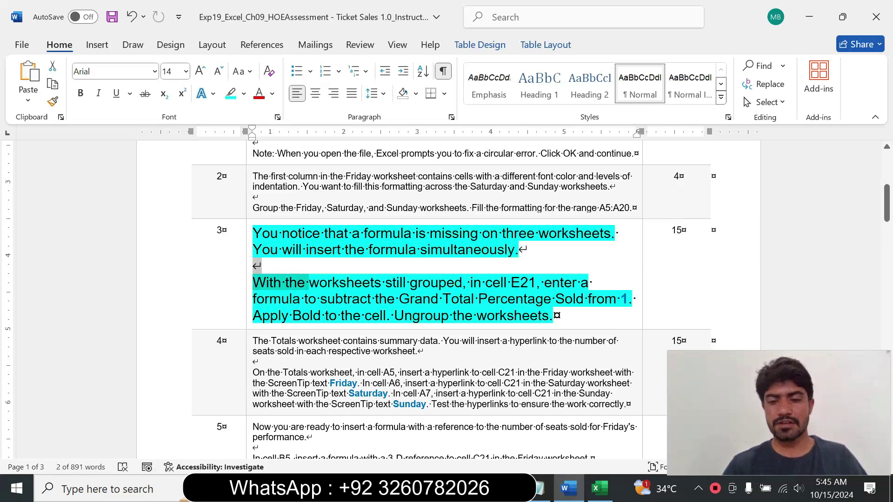
left_click(600, 488)
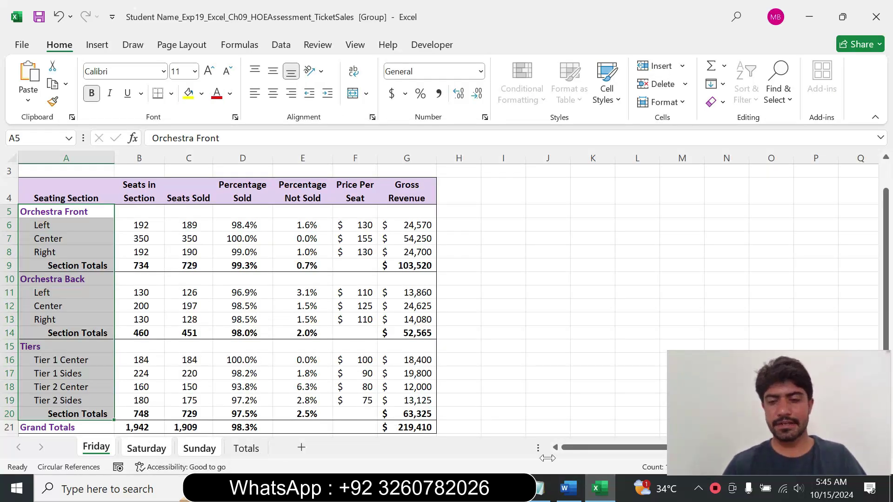
left_click(568, 489)
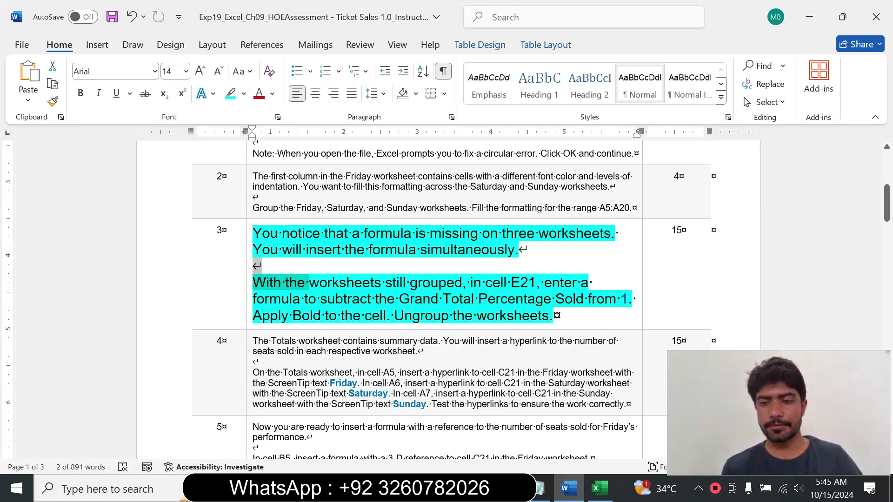
Look up the target cell in step 3 in Word, then select cell E21 in the grouped Excel worksheets
left_click_drag(486, 282, 535, 282)
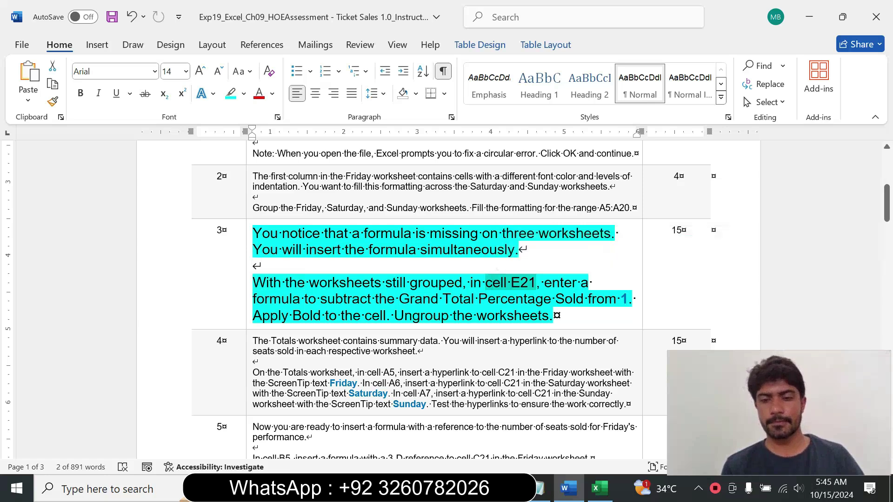
left_click(600, 489)
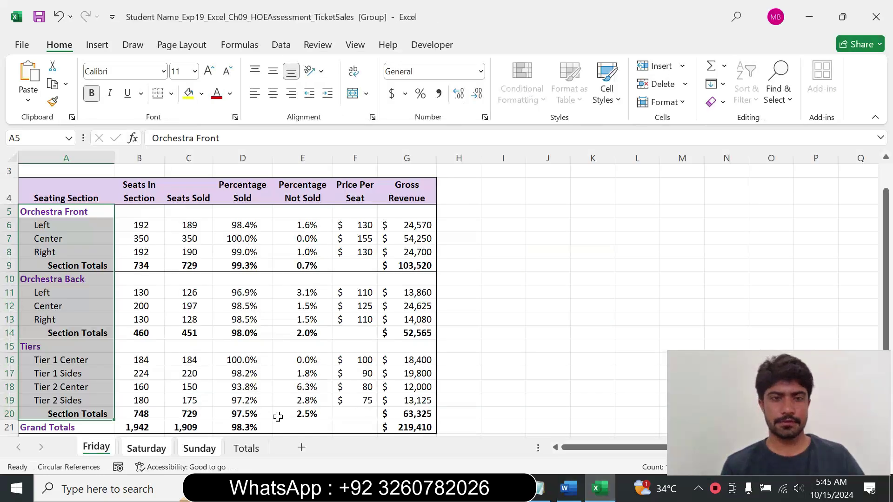
left_click(301, 428)
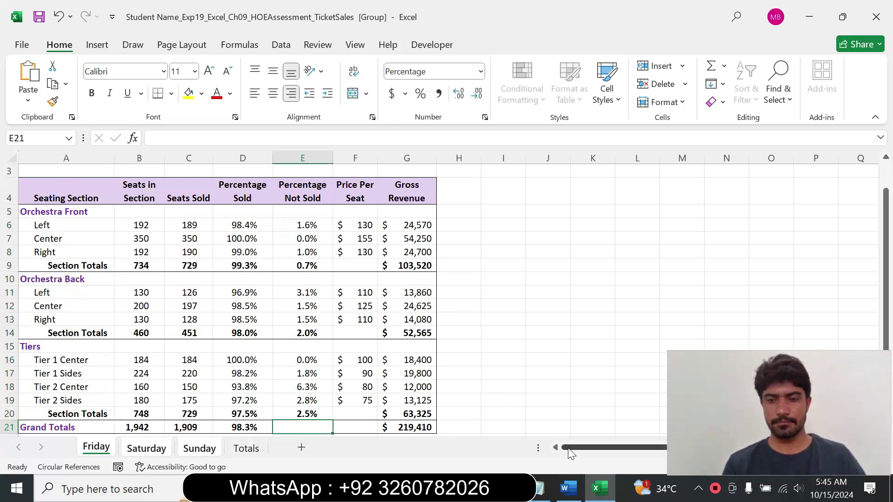
Recheck the subtraction formula requirement in Word, then start the formula in Excel cell E21 with =1
left_click(572, 496)
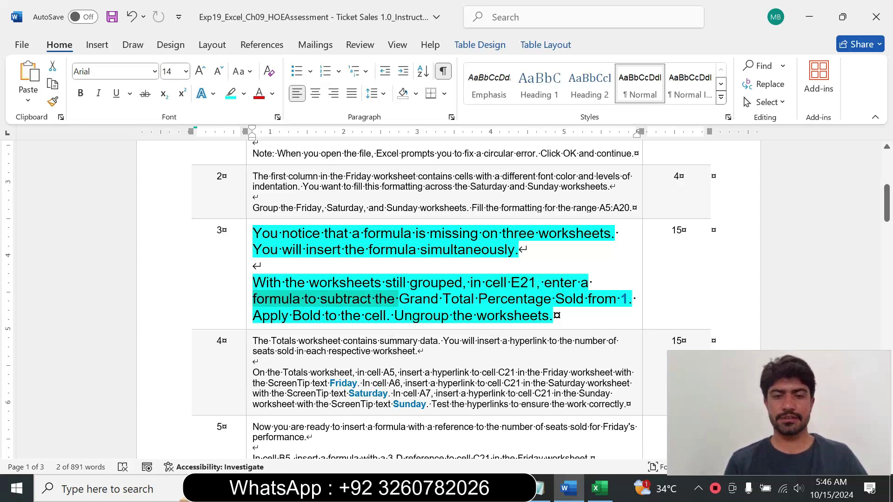
key("ctrl+shift+Right")
key("ctrl+shift+Right")
key("ctrl+shift+Right")
key("ctrl+shift+Right")
key("ctrl+shift+Right")
left_click_drag(620, 299, 628, 299)
left_click(600, 488)
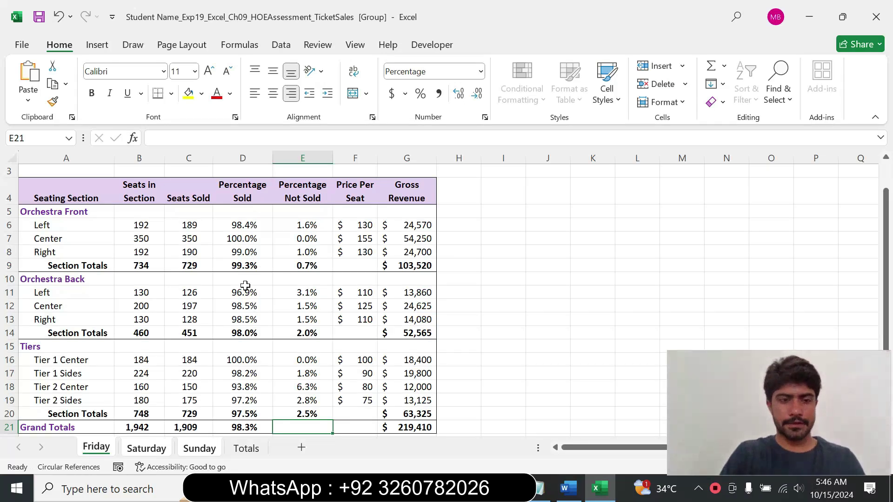
type("=1")
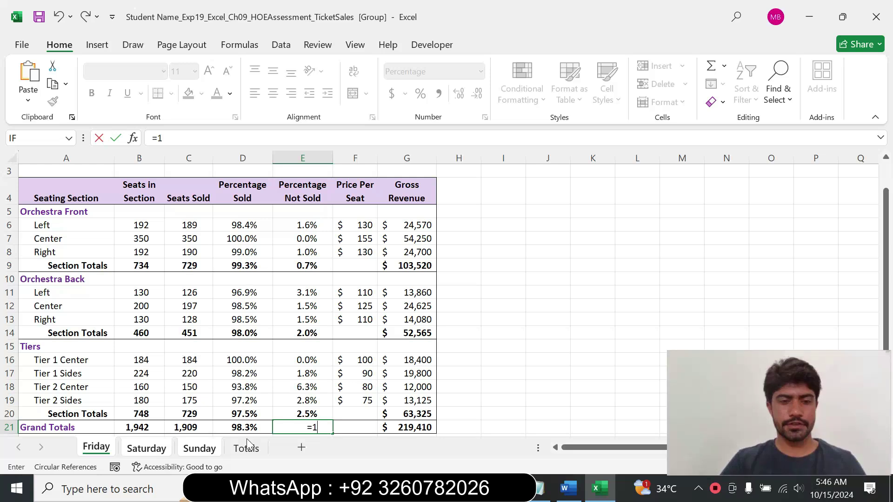
left_click(249, 425)
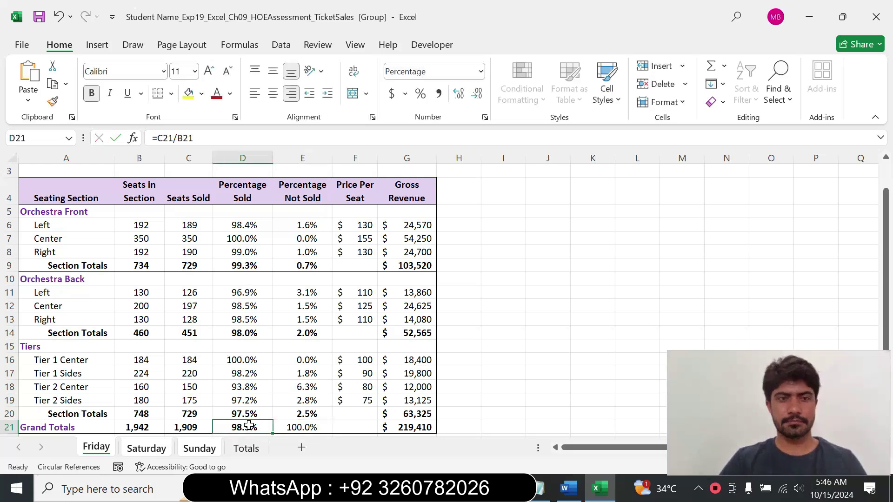
left_click(352, 427)
type("=")
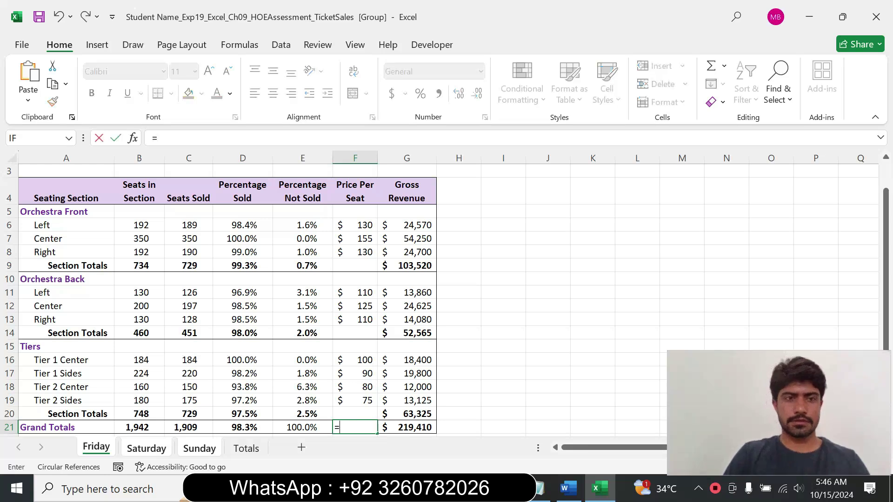
type("1-")
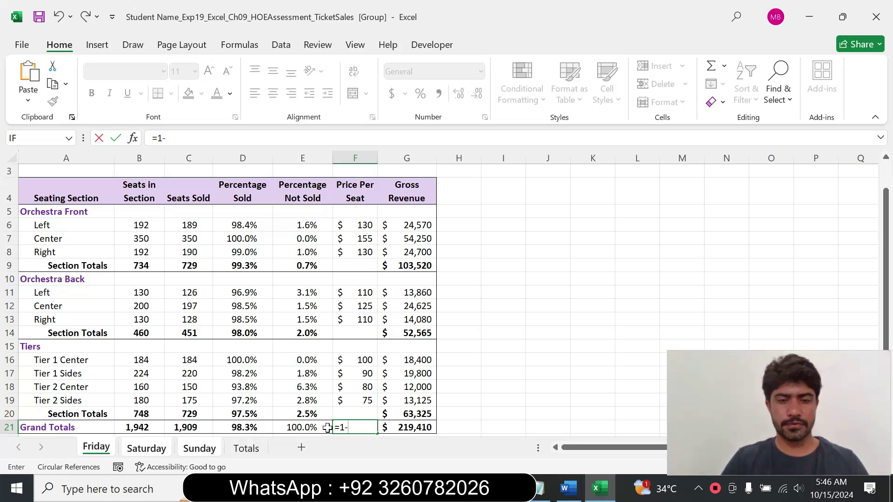
key("BackSpace")
key("BackSpace")
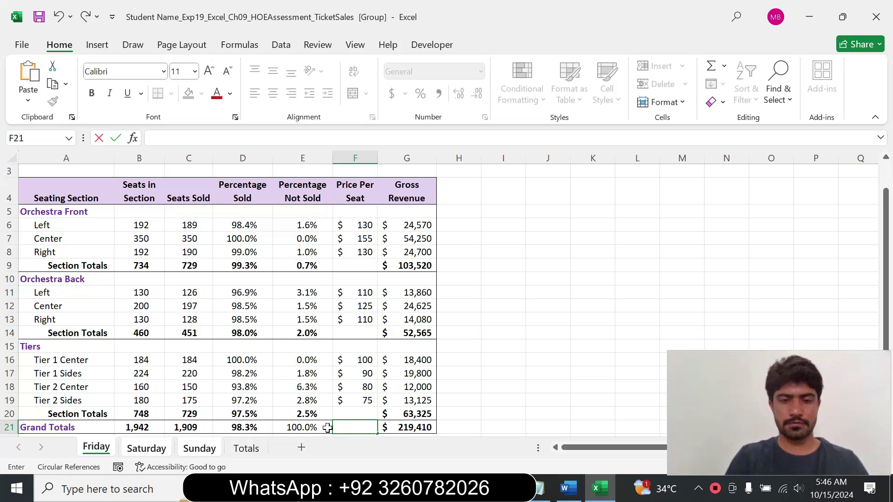
Complete the Grand Totals Percentage Not Sold formula in cell E21 of the grouped worksheets as =1-D21
left_click(307, 425)
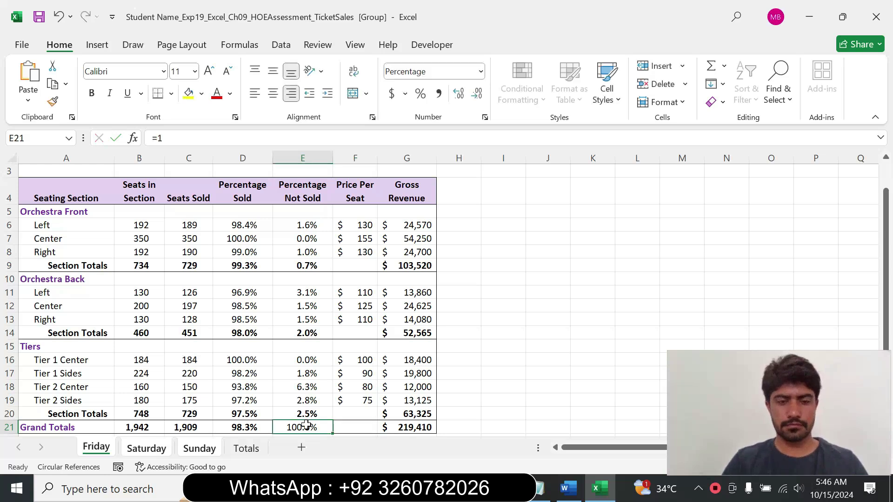
key("Right")
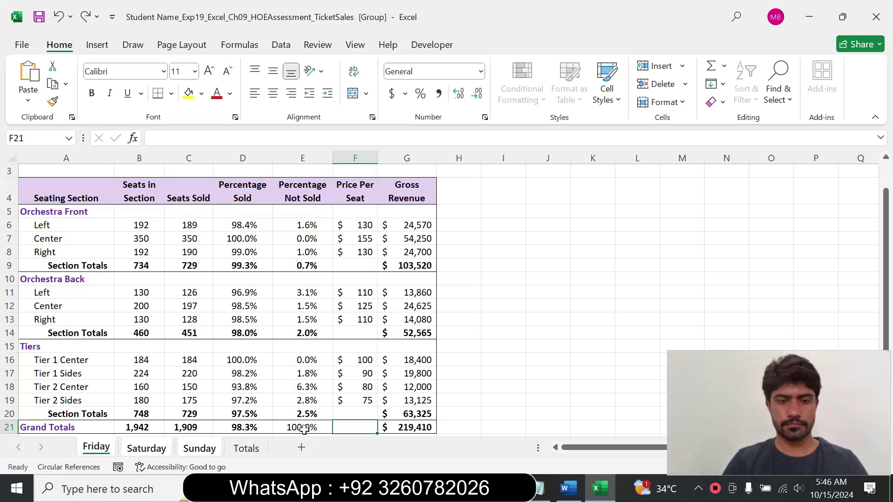
left_click(304, 426)
double_click(304, 426)
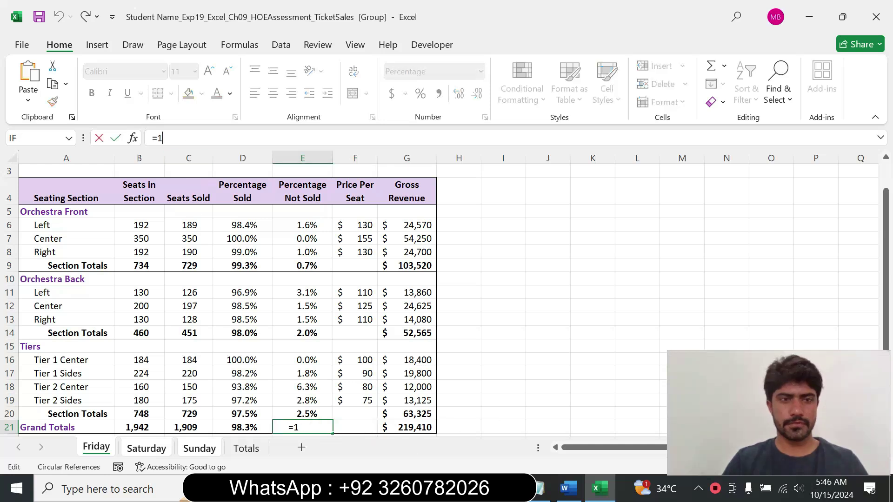
type("-")
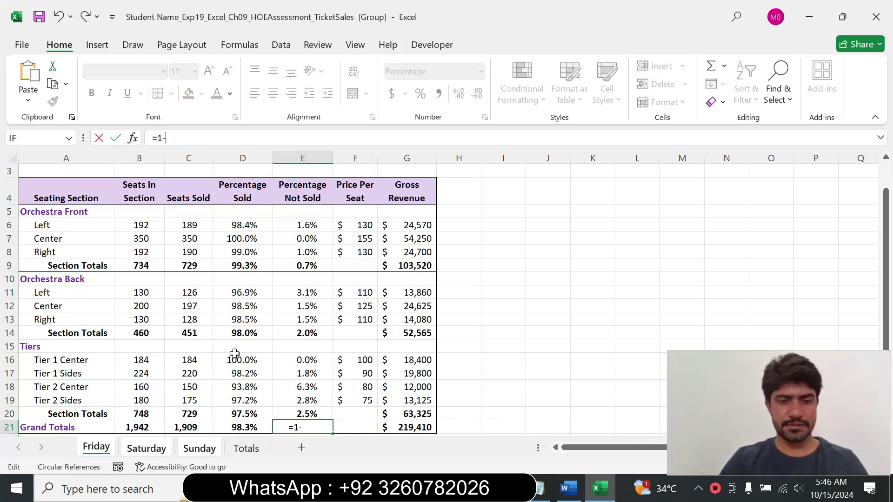
left_click(253, 426)
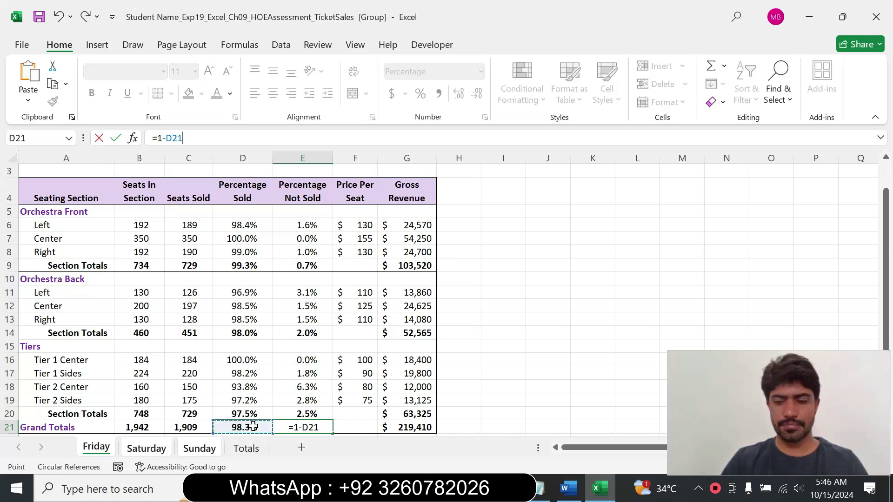
key("Return")
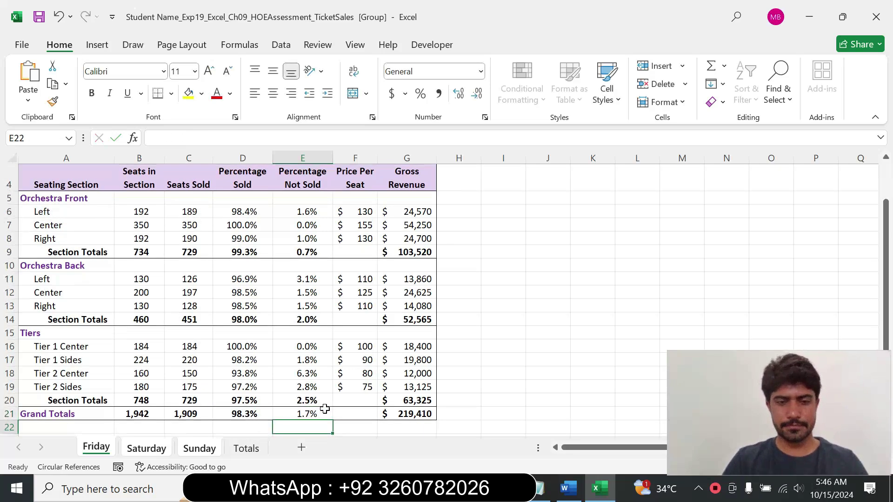
Check the Grand Totals formula in cell E21 on the Saturday and Sunday worksheets
left_click(155, 450)
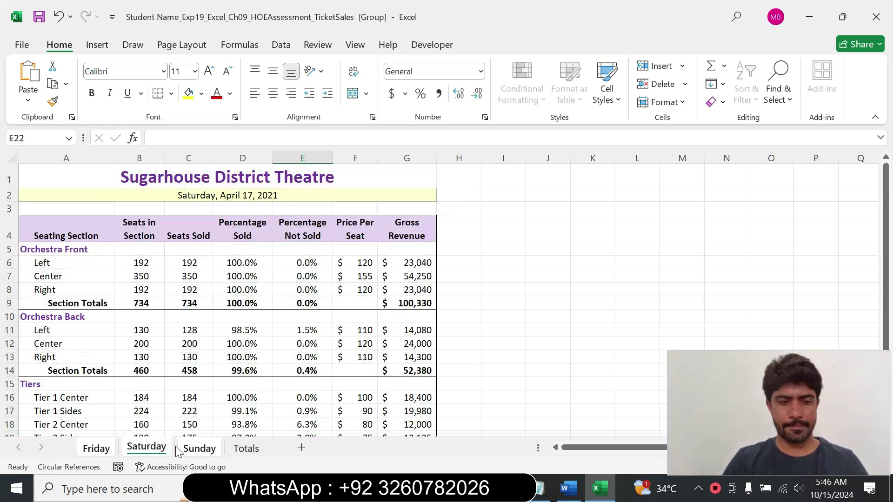
left_click_drag(887, 300, 888, 324)
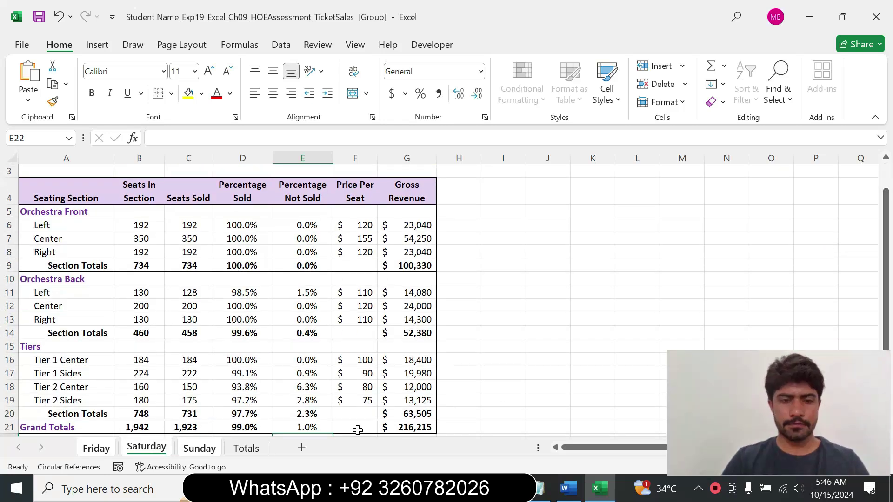
left_click(310, 428)
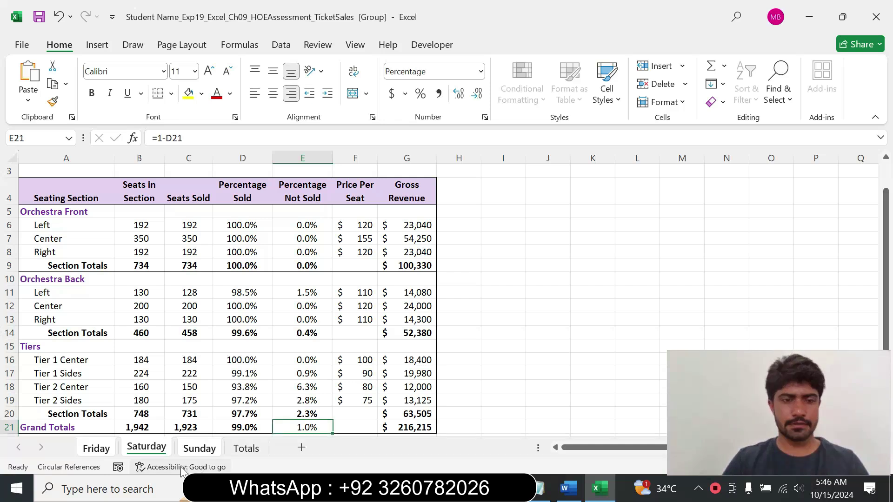
left_click(201, 448)
left_click_drag(886, 177, 886, 201)
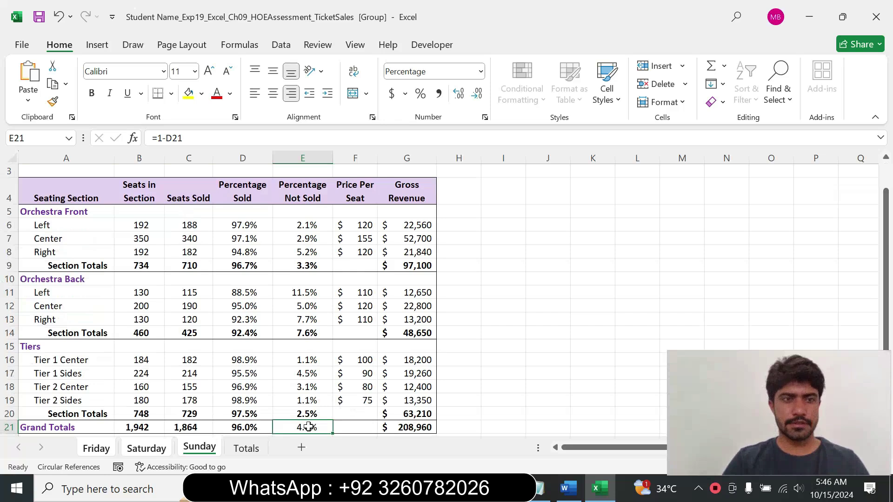
Recheck the formatting requirement in Word, then apply bold to E21 across the grouped Excel worksheets and check Saturday and Friday
left_click(568, 489)
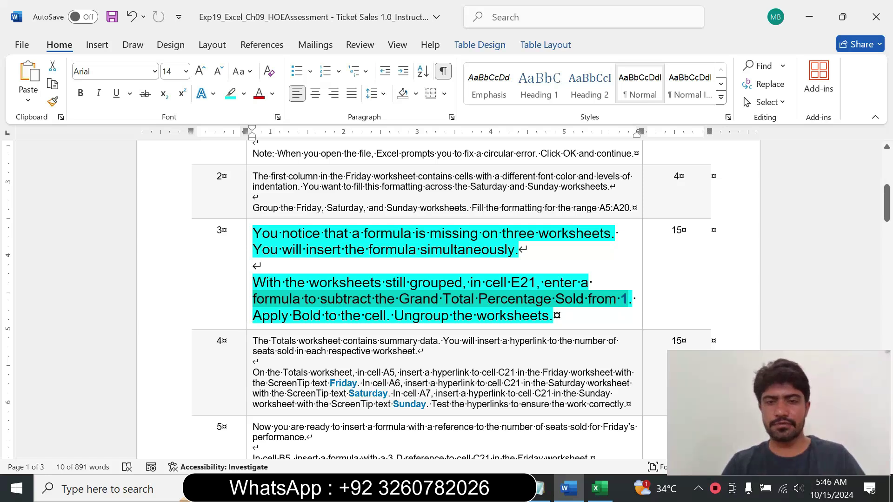
left_click_drag(252, 315, 387, 315)
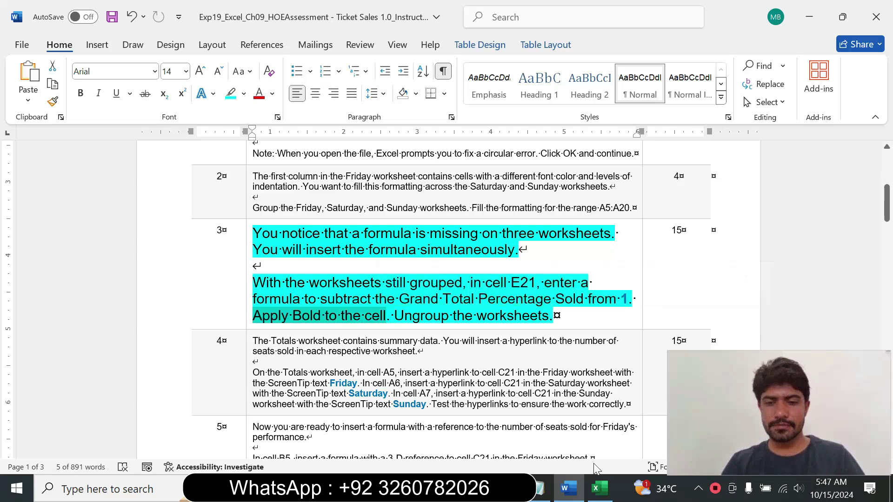
left_click(600, 489)
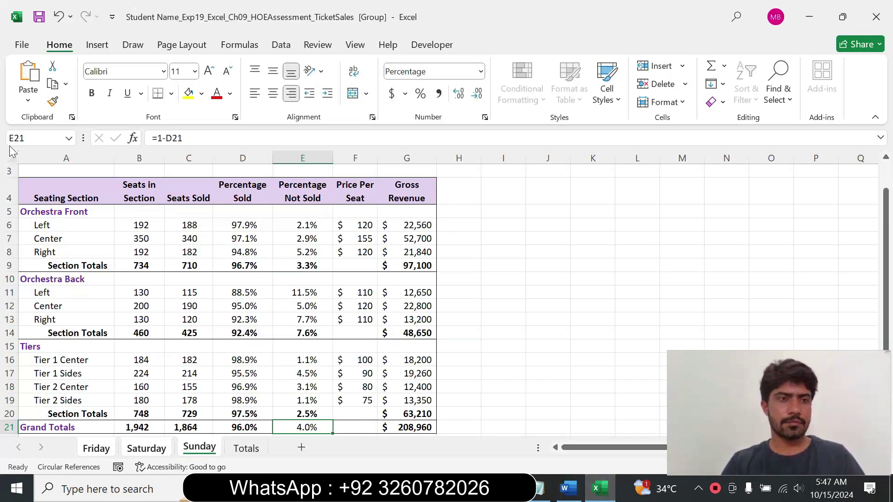
left_click(91, 93)
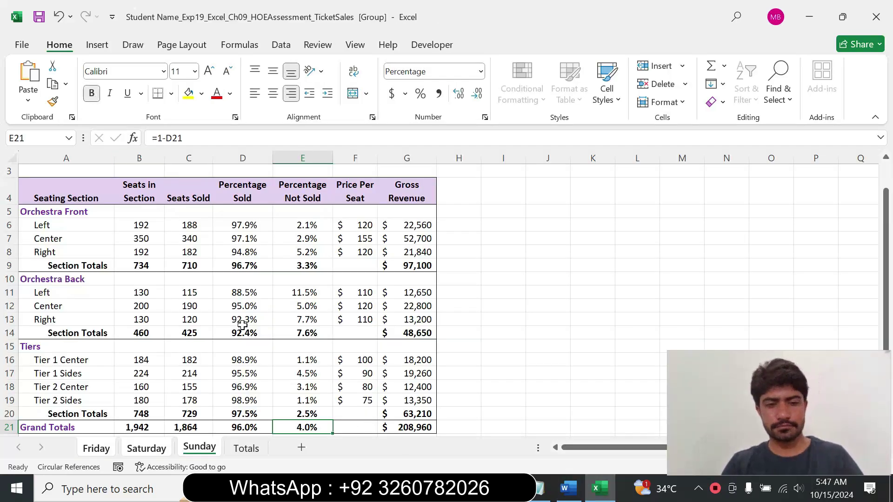
left_click(150, 450)
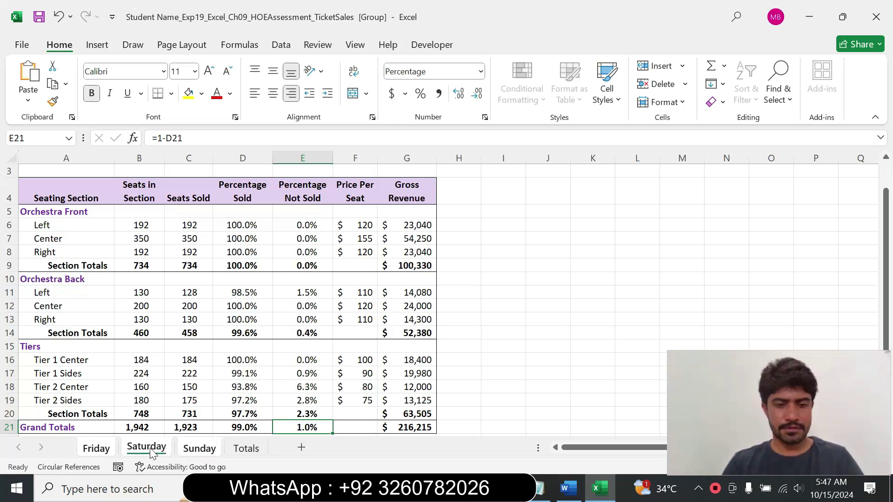
left_click(105, 448)
Recheck the last part of step 3 in Word, then ungroup the Friday, Saturday and Sunday worksheets in Excel
left_click(578, 486)
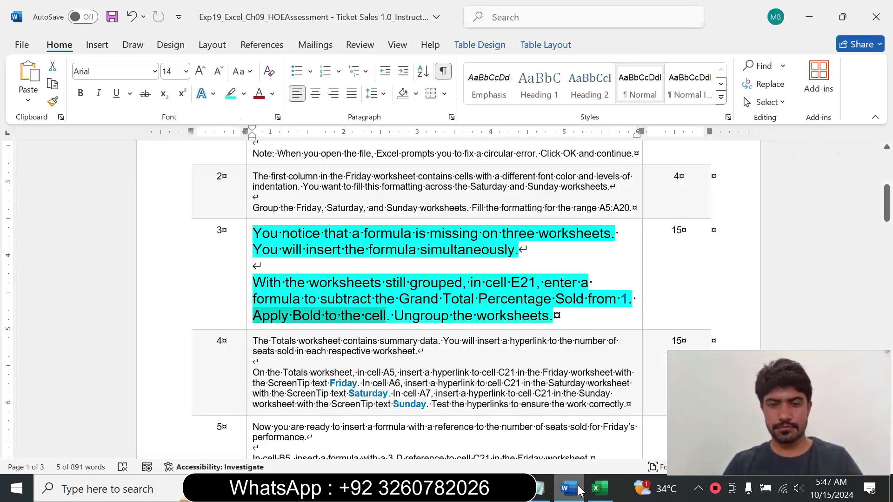
left_click_drag(395, 315, 551, 316)
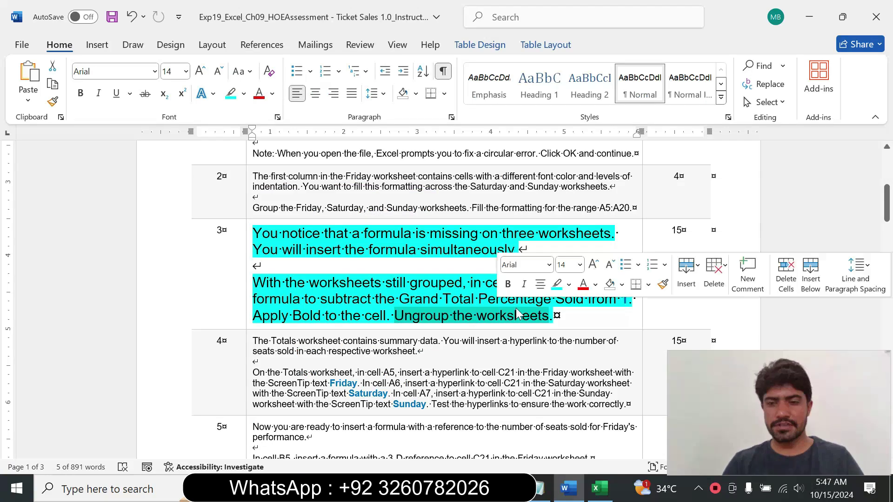
left_click(600, 489)
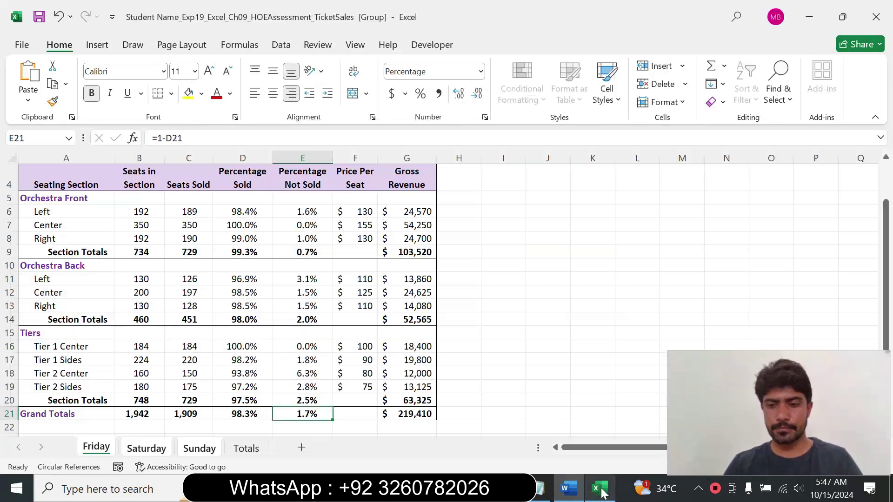
right_click(100, 450)
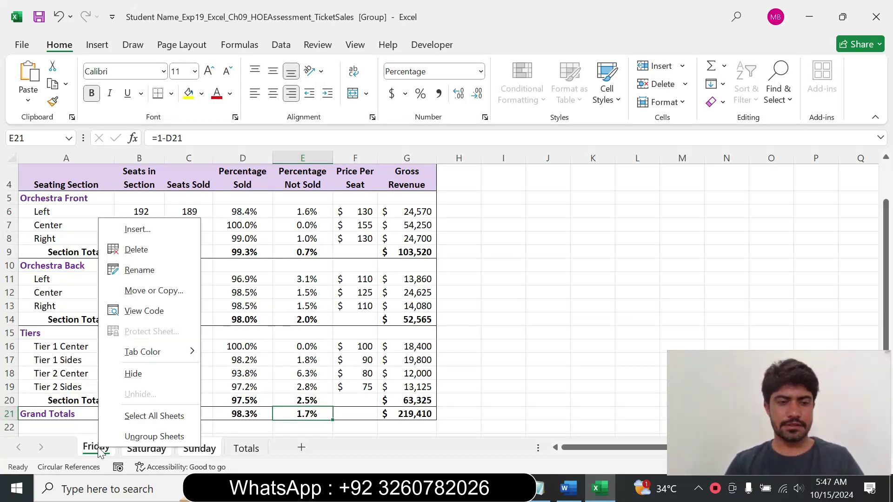
left_click(158, 437)
Switch to Word and return the step 3 instruction text to font size 9 with no highlight color
left_click(568, 488)
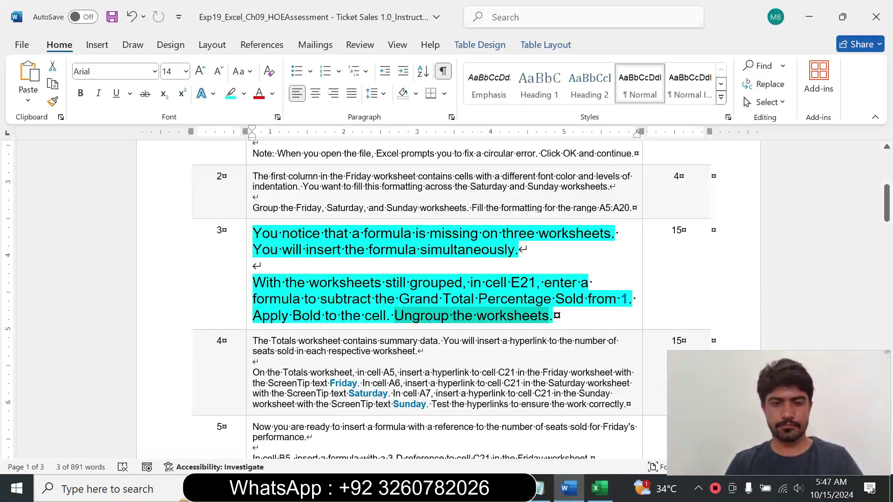
left_click(249, 288)
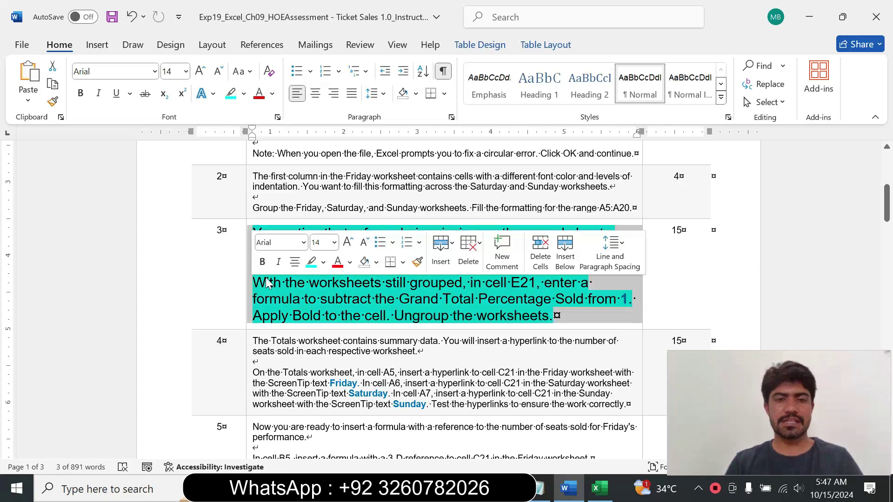
left_click(334, 242)
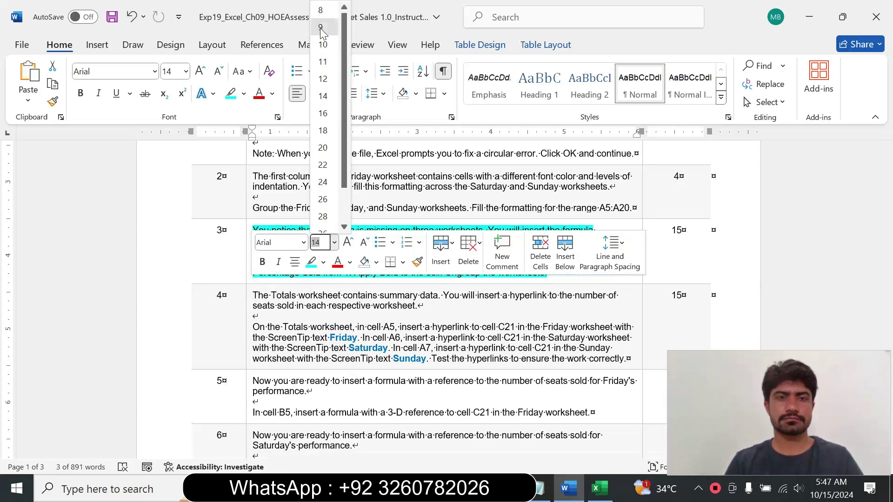
left_click(320, 27)
left_click(243, 94)
left_click(265, 206)
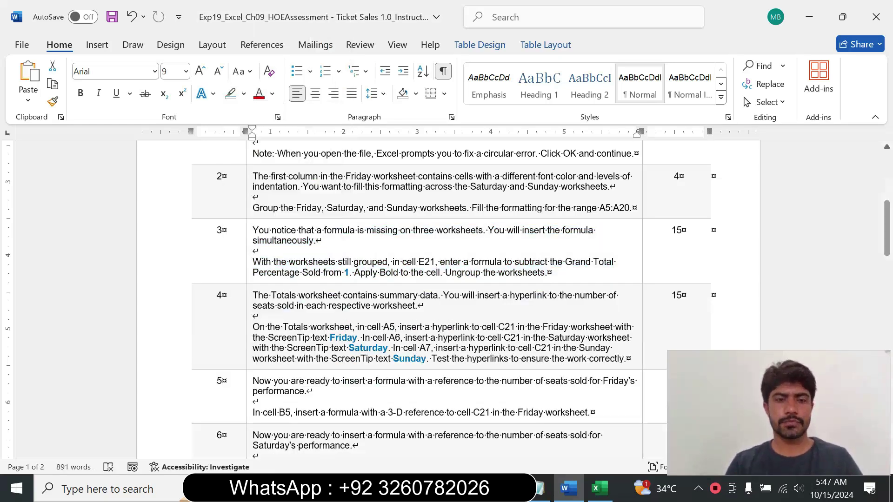
Enlarge the step 4 instruction text to font size 14 and highlight it in turquoise
left_click(246, 327)
left_click(331, 281)
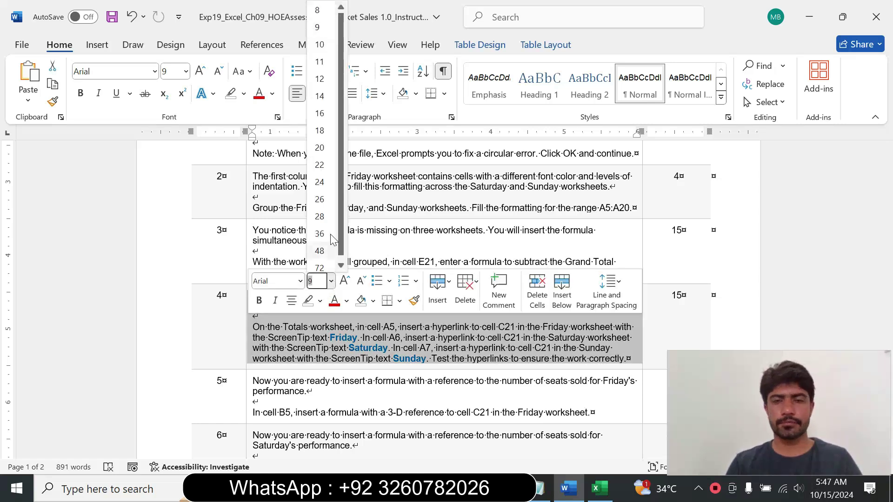
left_click(320, 96)
left_click(244, 93)
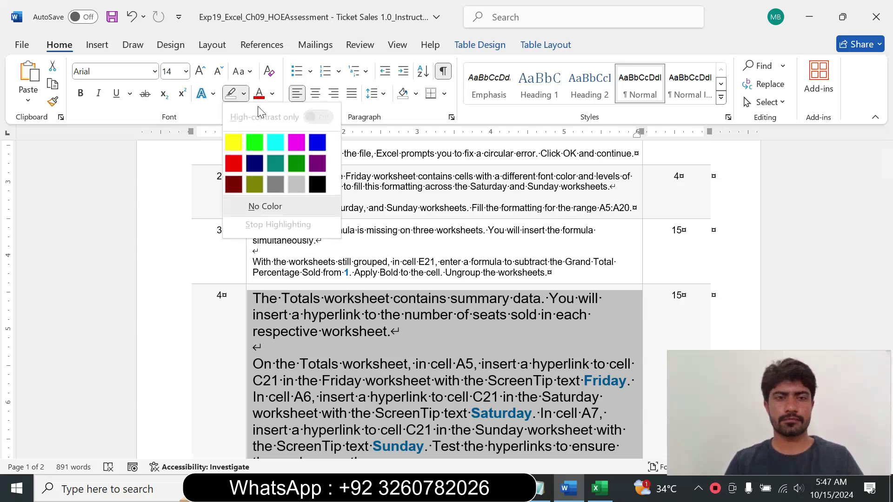
left_click(275, 142)
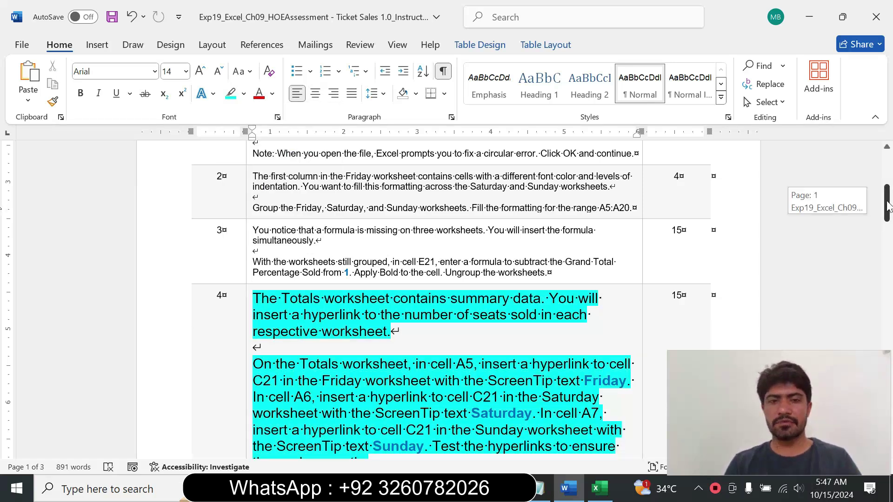
Review the step 4 hyperlink requirements in Word, marking the Friday instruction, and open the Totals worksheet in Excel
left_click_drag(887, 206, 888, 213)
left_click_drag(254, 229, 400, 262)
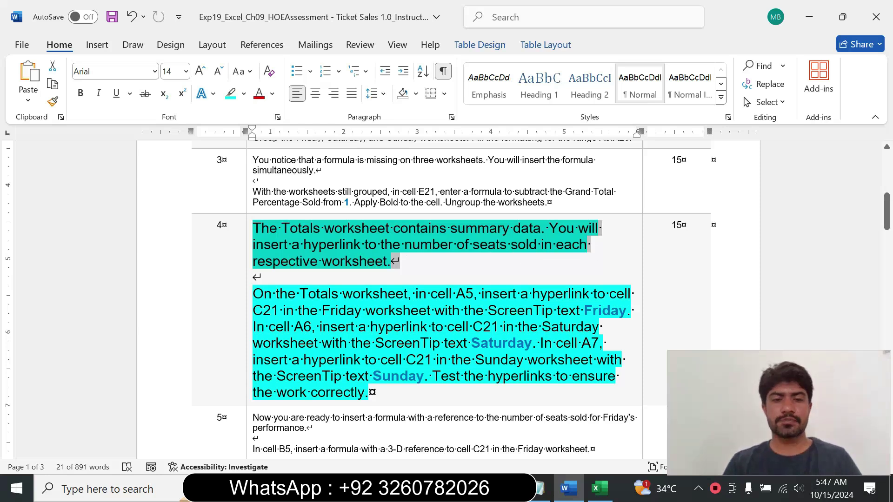
left_click_drag(254, 294, 531, 343)
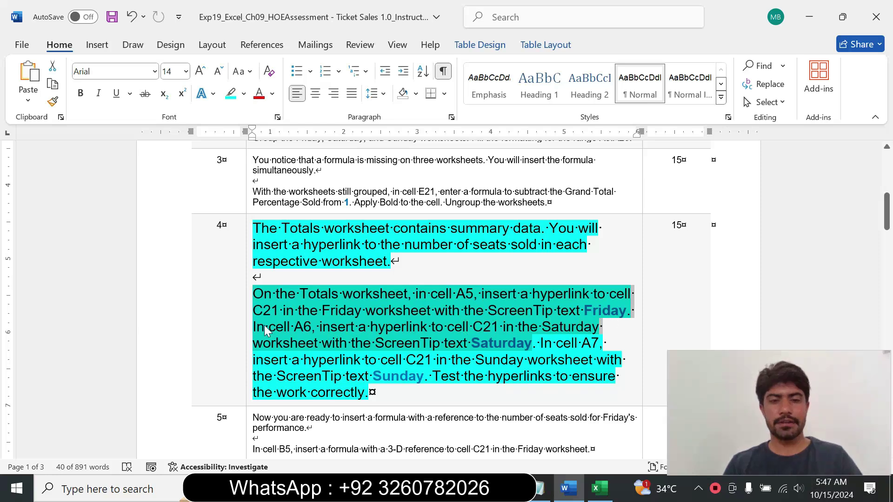
left_click(406, 343)
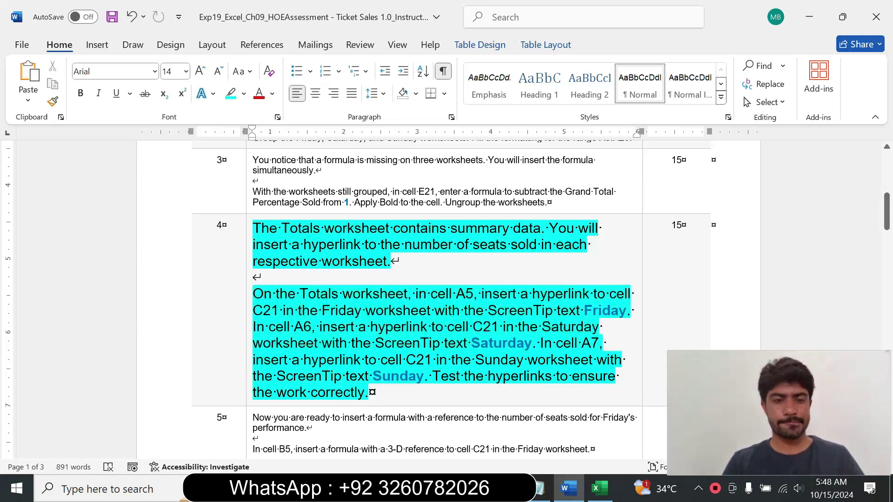
left_click_drag(253, 294, 632, 310)
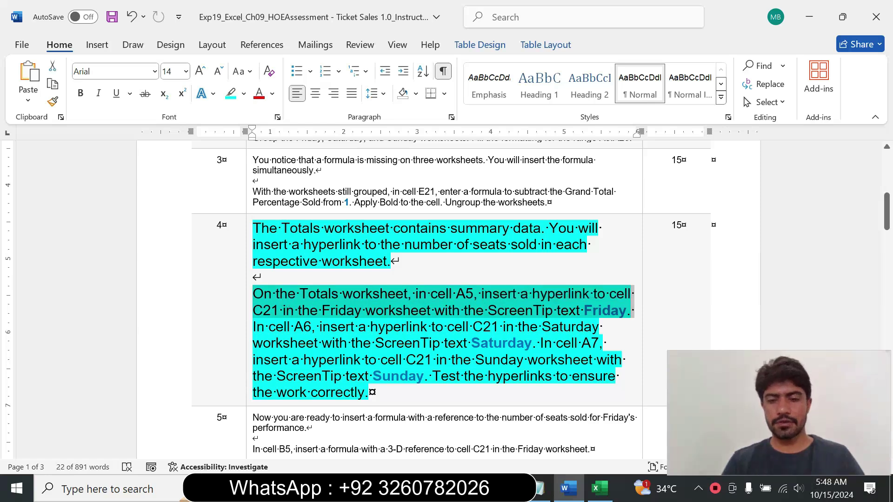
left_click(596, 496)
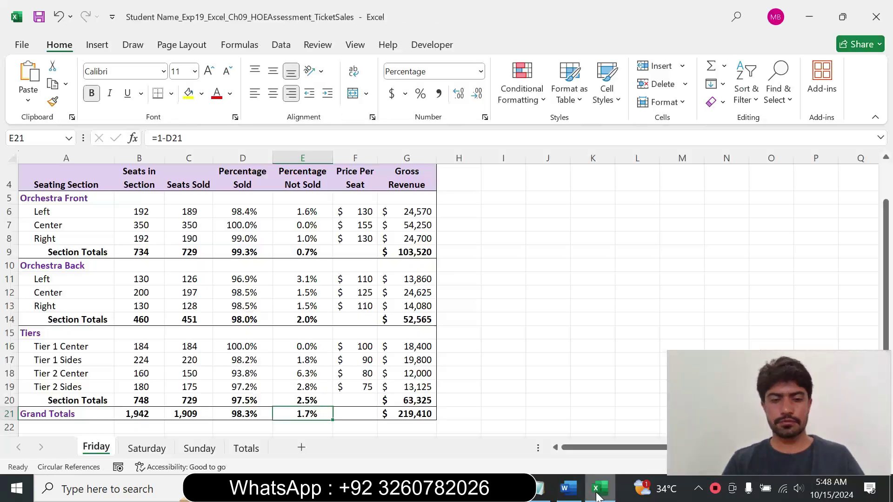
left_click(247, 448)
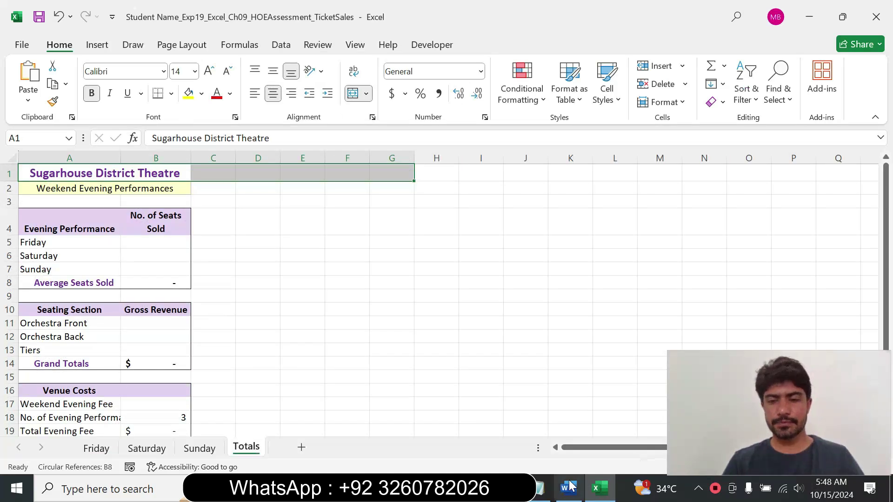
Recheck the requirement in Word, then start a hyperlink in Totals cell A5 to the Friday worksheet as a place in this document
left_click(568, 488)
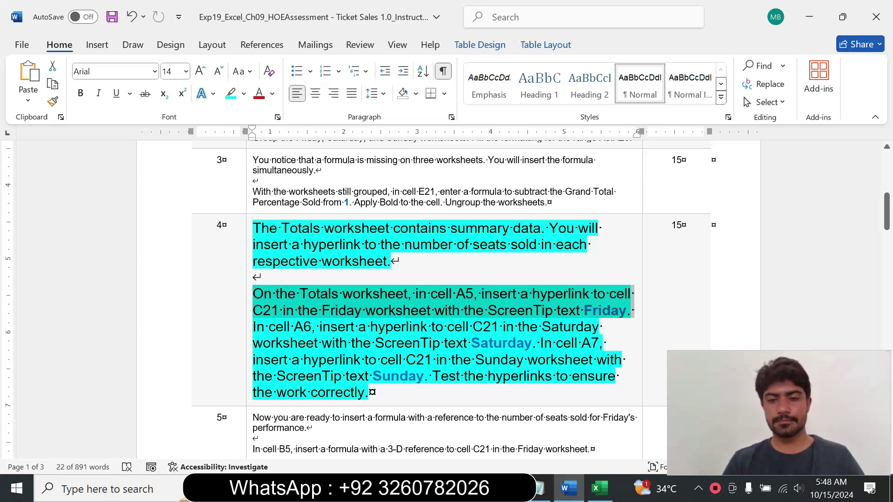
left_click(599, 489)
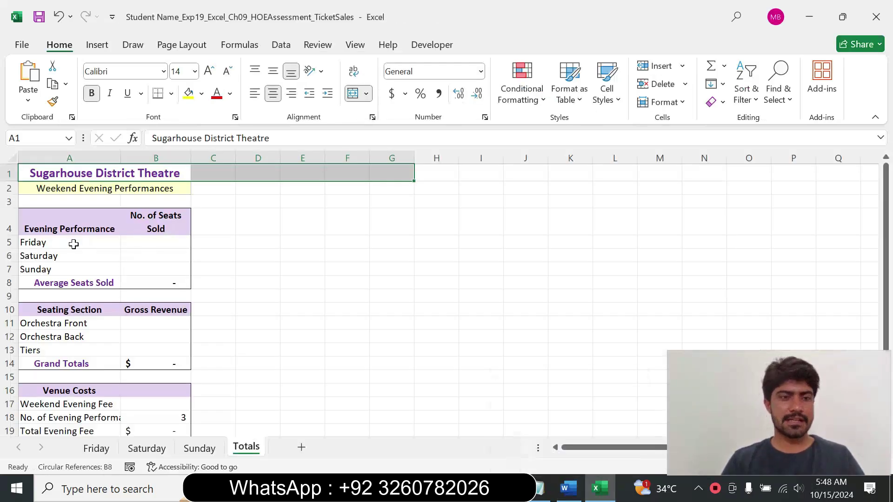
left_click(74, 244)
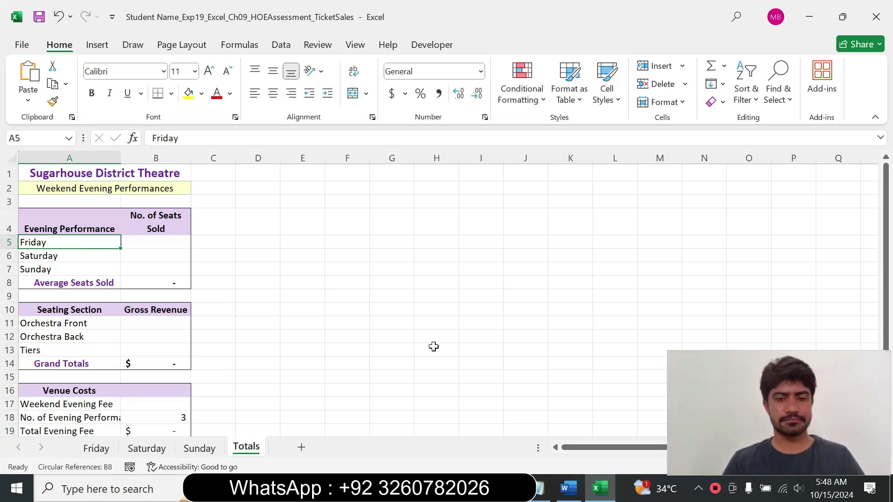
left_click(568, 489)
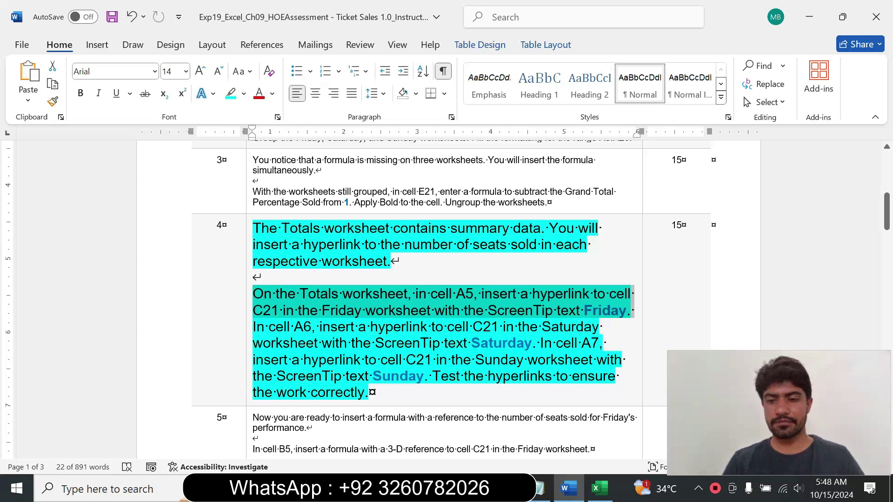
left_click(599, 489)
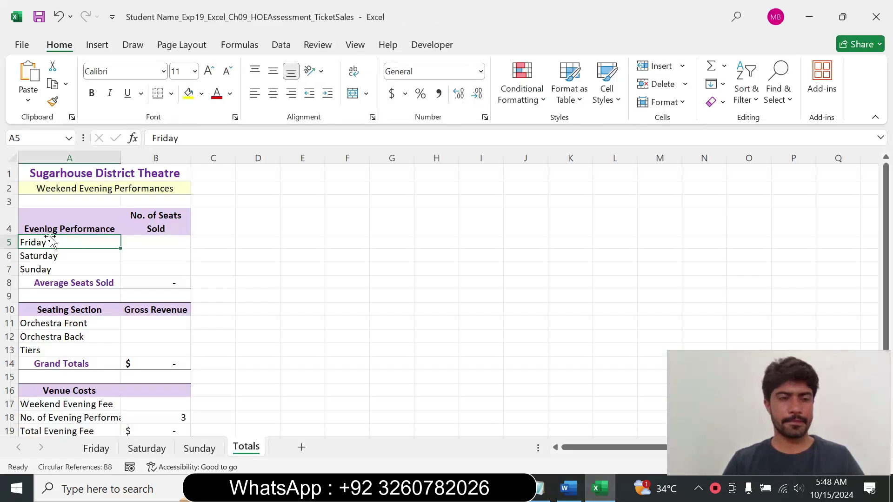
left_click(95, 45)
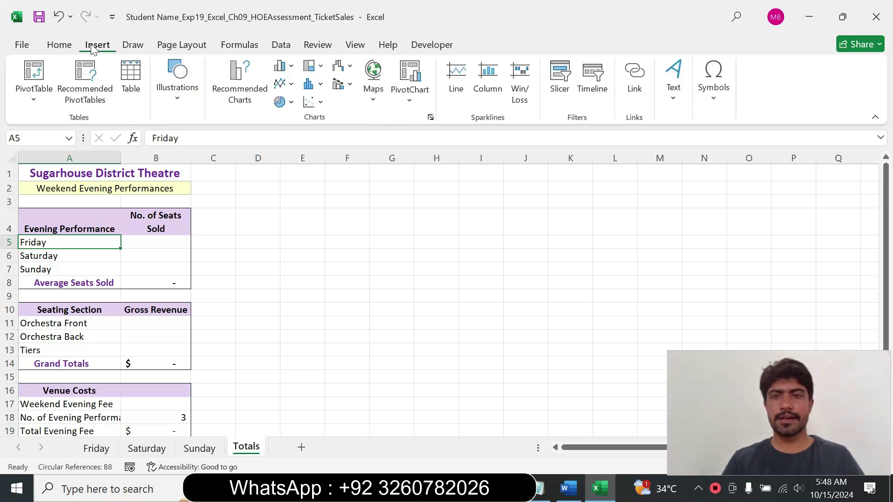
left_click(636, 93)
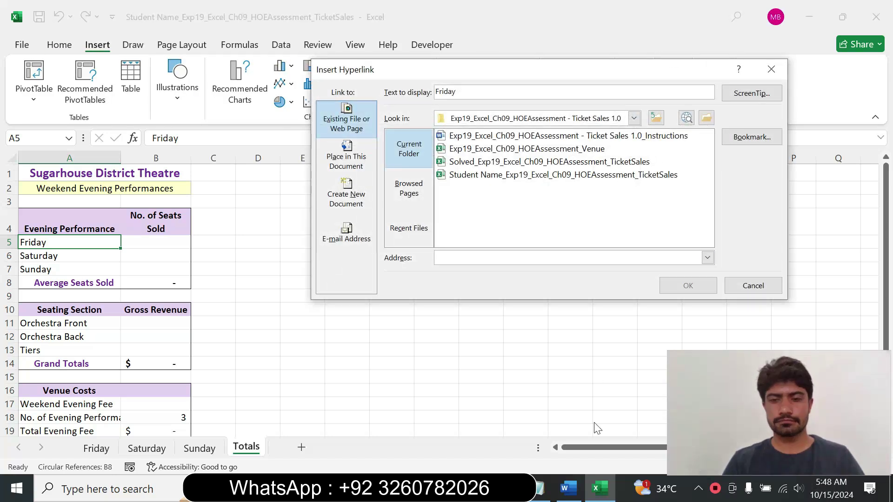
left_click(568, 488)
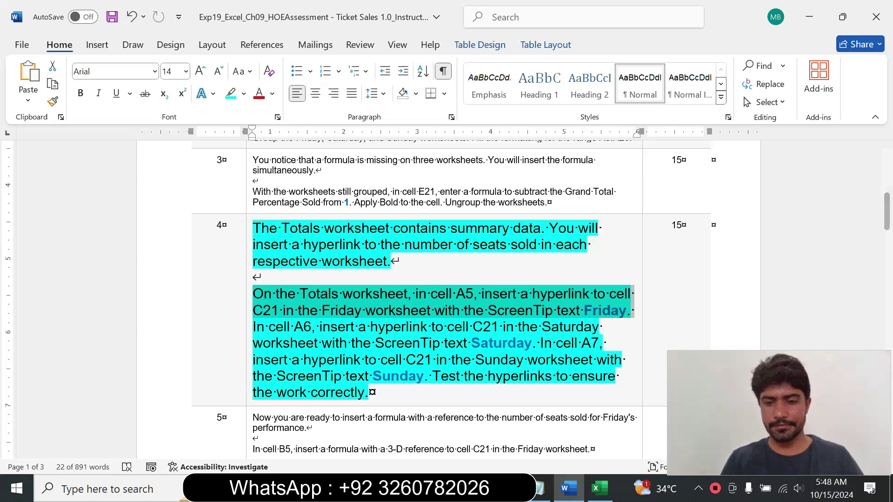
left_click(601, 488)
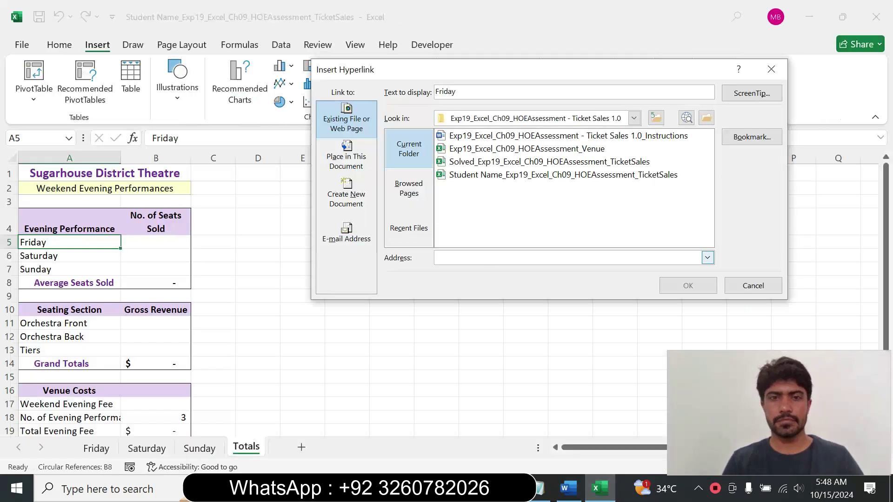
left_click(344, 162)
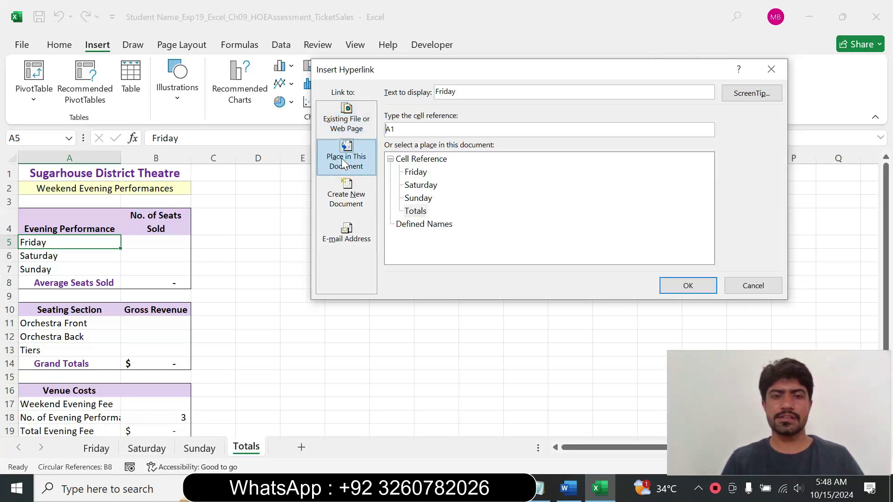
left_click(418, 172)
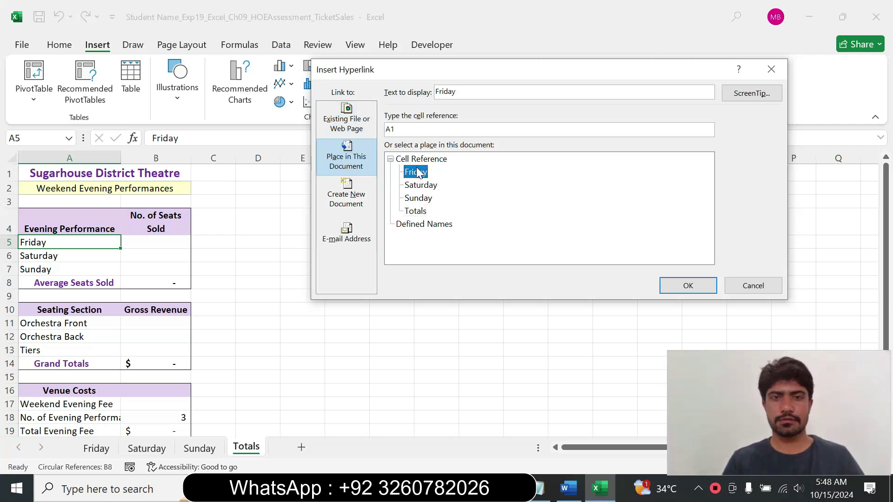
Check the target cell in Word and set the A5 hyperlink's cell reference to C21 in Excel
left_click(569, 488)
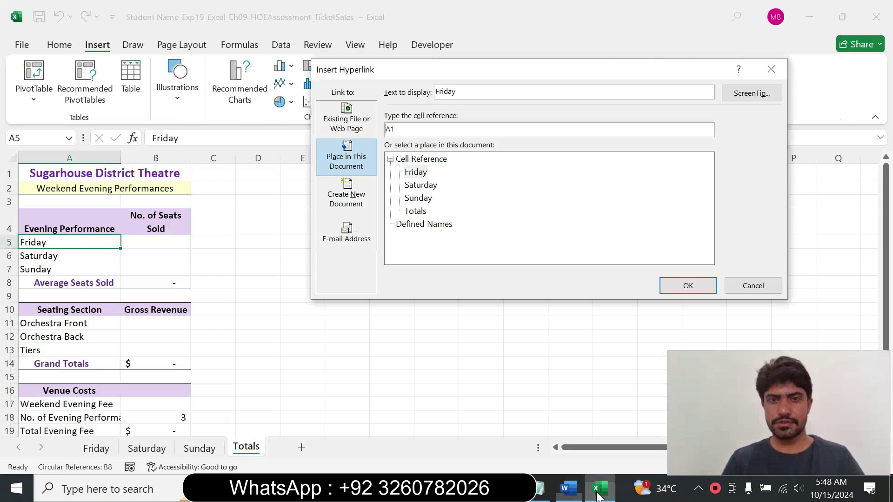
left_click(599, 488)
double_click(386, 129)
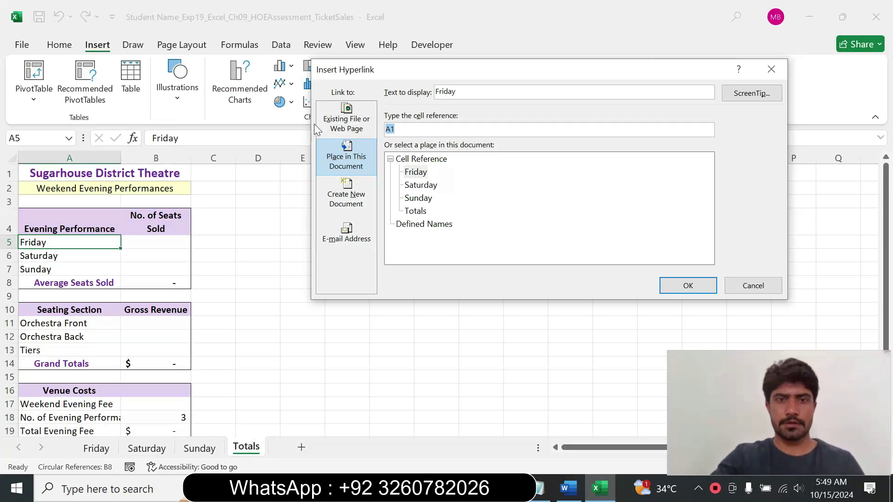
type("C21")
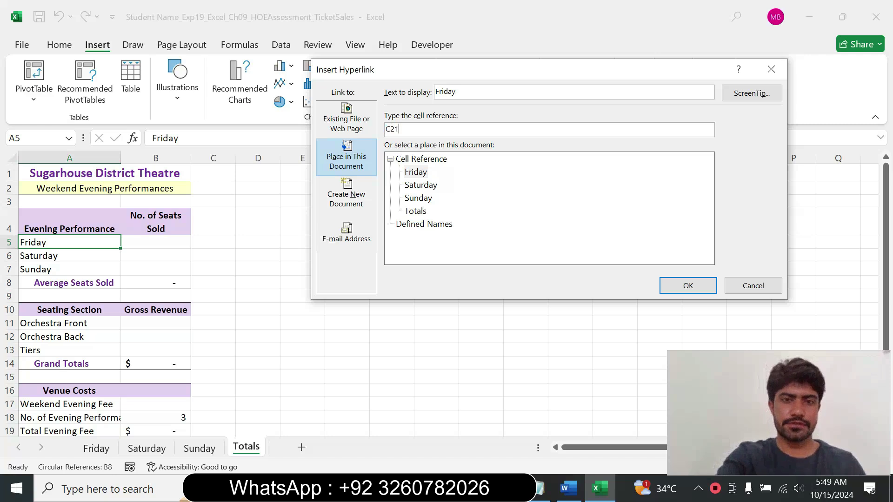
Copy the ScreenTip text Friday from the Word instructions, set it as the A5 hyperlink's ScreenTip in Excel, and finish the link to the Friday worksheet
left_click(566, 487)
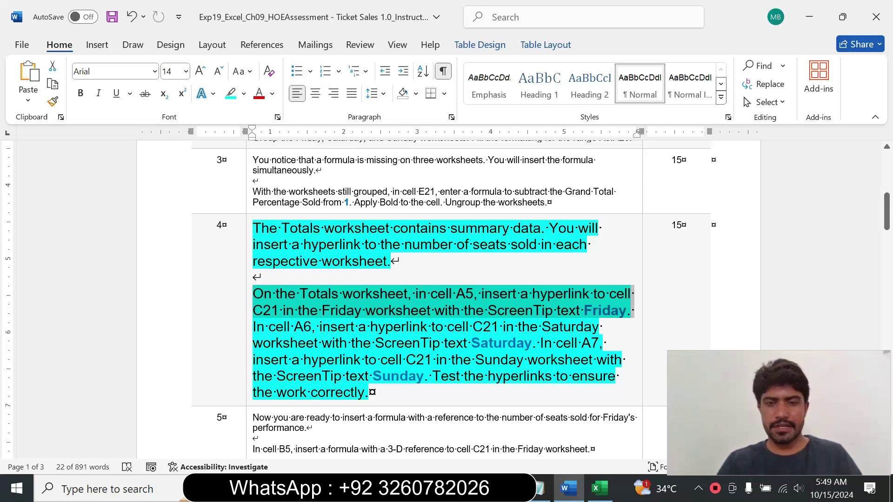
left_click(539, 327)
left_click_drag(584, 311, 626, 319)
key("ctrl+c")
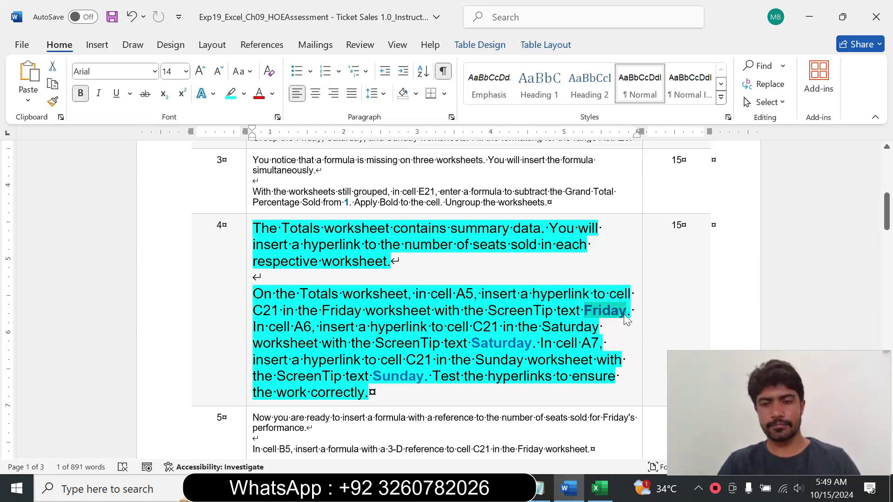
left_click(600, 489)
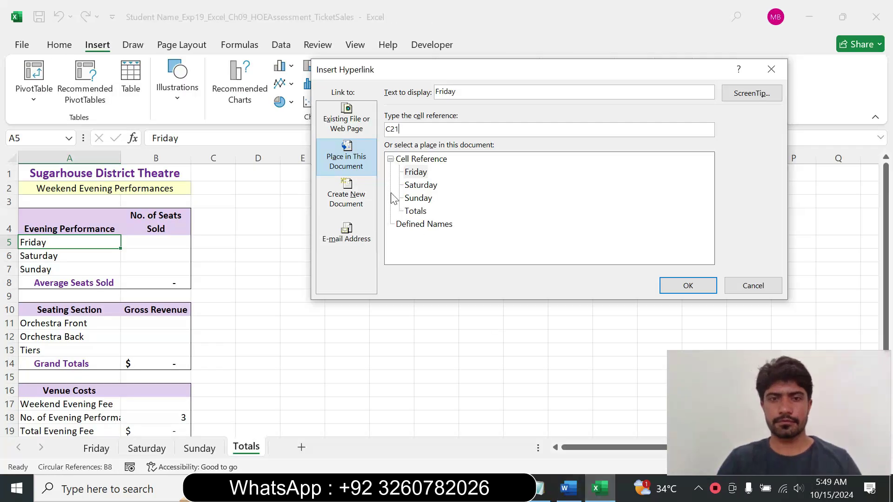
left_click(419, 176)
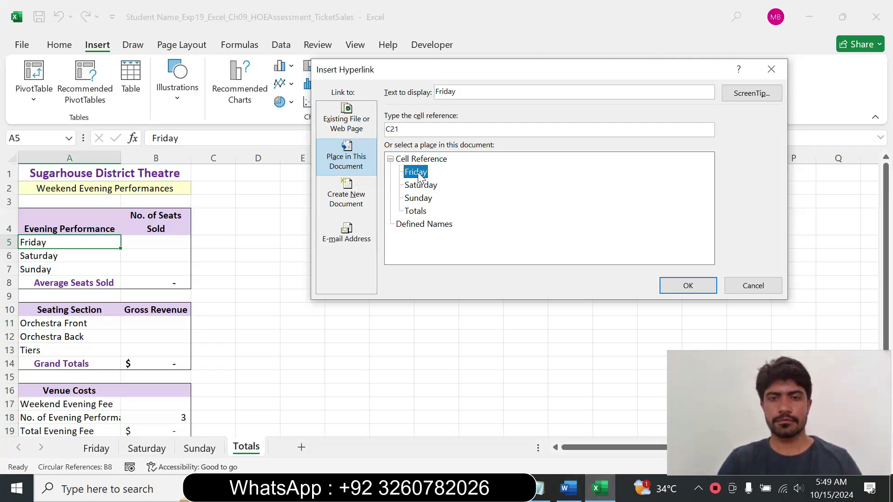
left_click(752, 94)
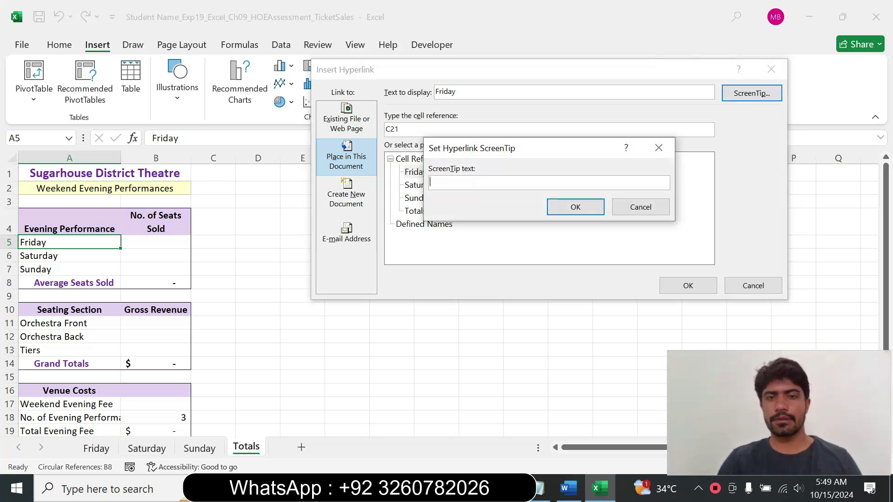
key("ctrl+v")
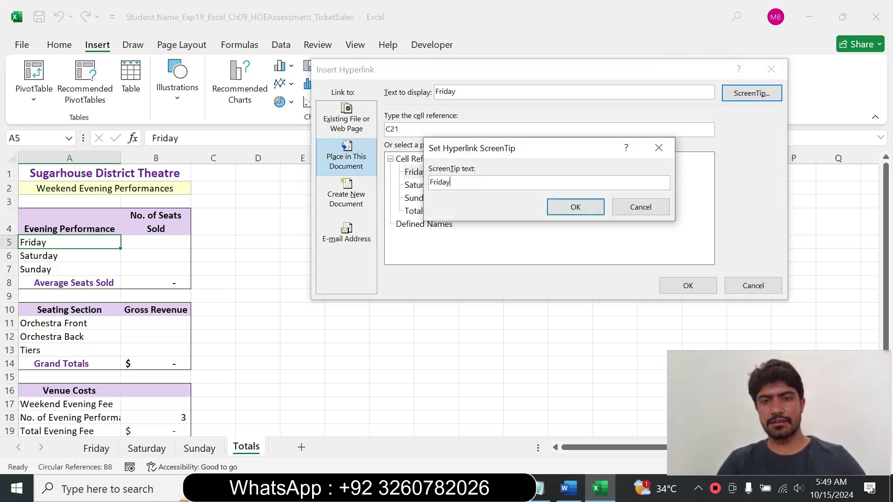
left_click(576, 208)
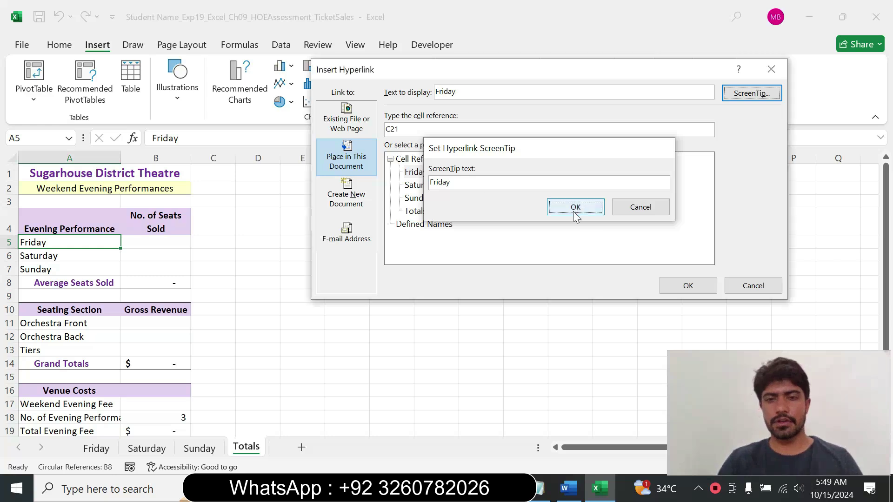
left_click(688, 285)
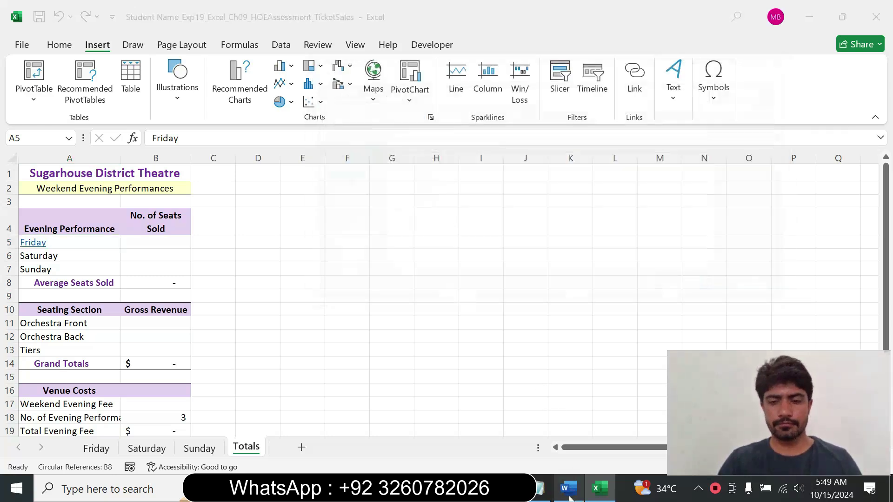
Mark the Saturday instruction in Word, then start a hyperlink in Totals cell A6 in Excel with the cell reference C21
left_click(569, 489)
left_click_drag(254, 327, 515, 343)
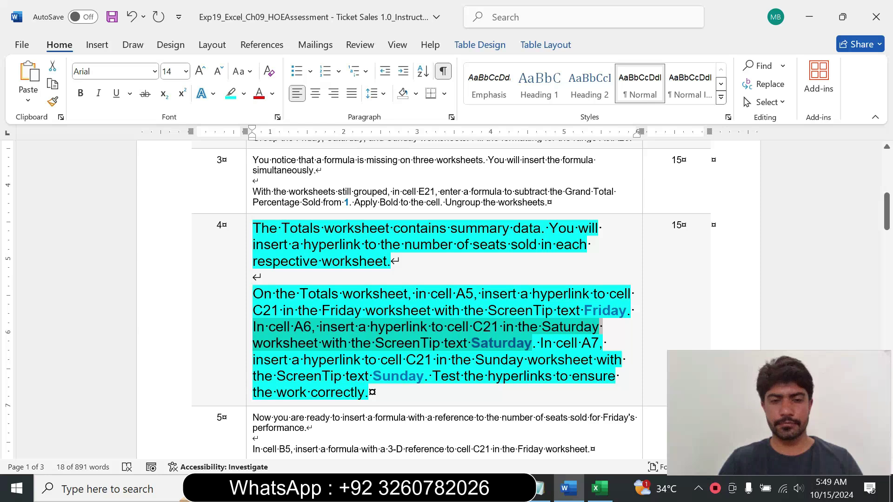
left_click(599, 489)
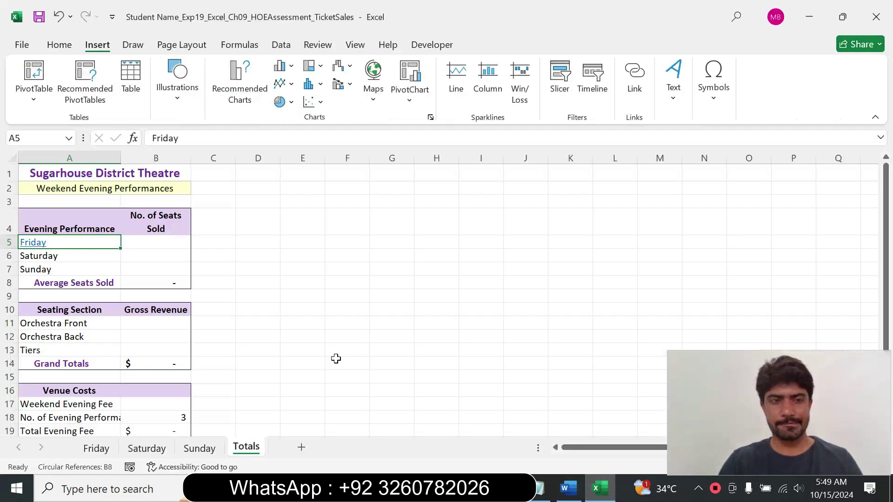
left_click(69, 256)
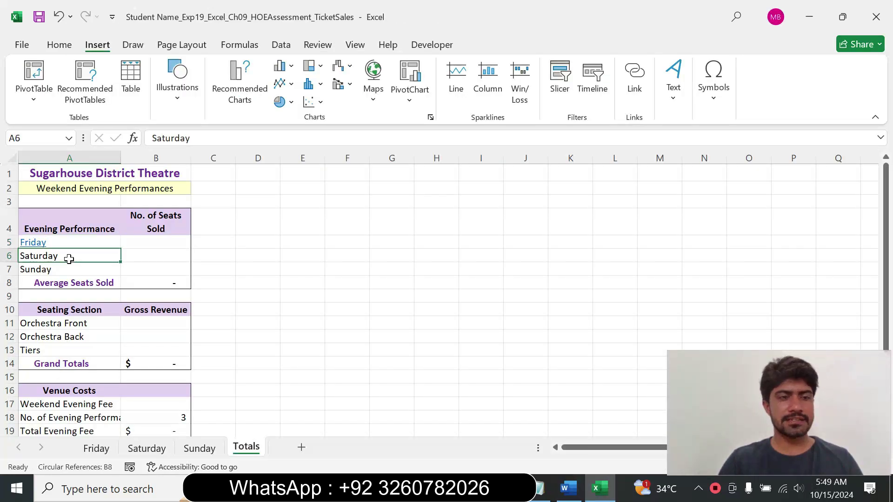
left_click(569, 488)
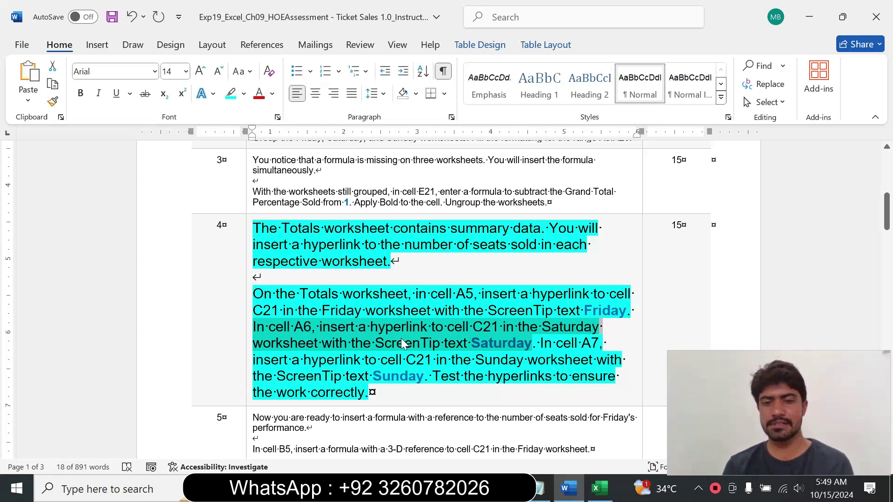
left_click(599, 488)
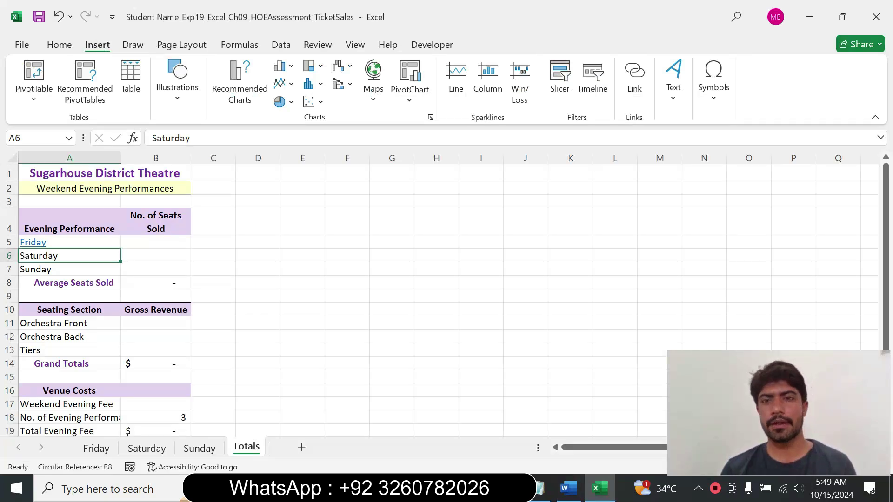
left_click(639, 96)
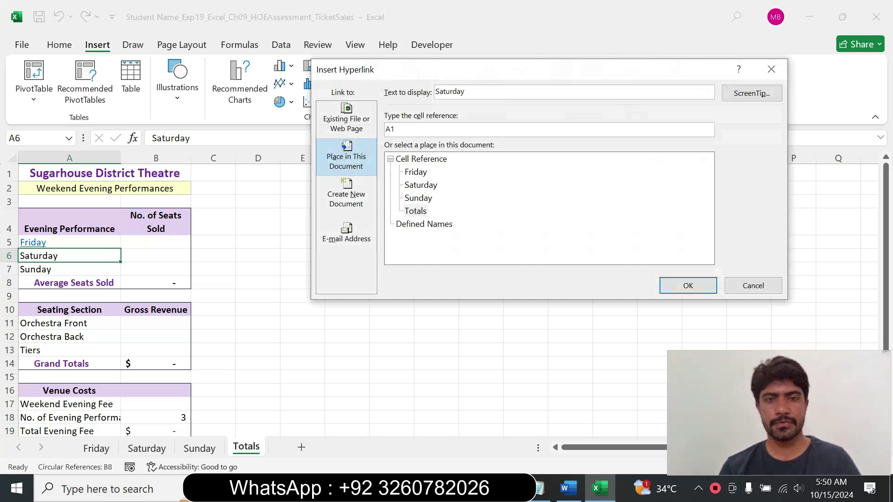
left_click_drag(401, 130, 370, 135)
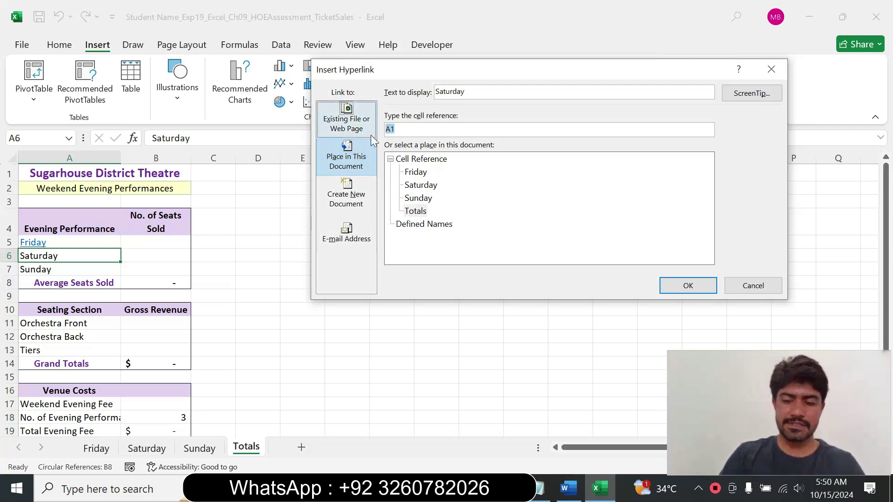
type("C2")
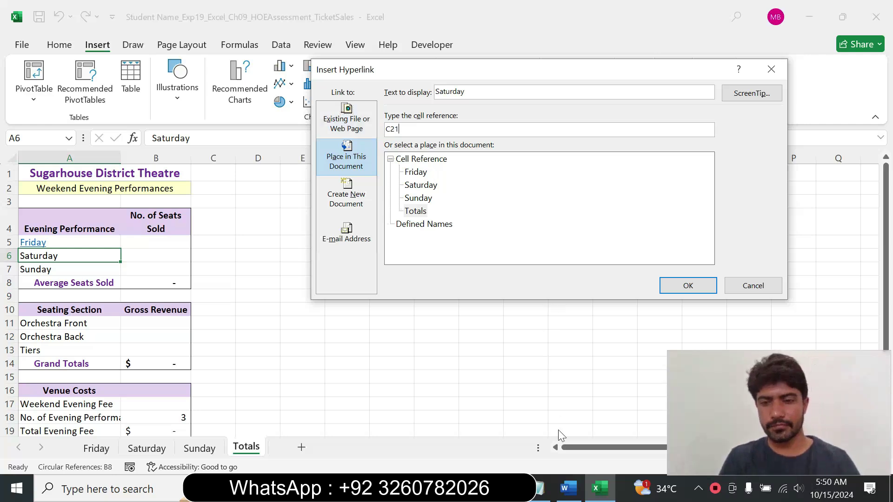
Select the ScreenTip text Saturday in Word, then finish the A6 hyperlink in Excel with the Saturday worksheet as target and ScreenTip Saturday
left_click(568, 488)
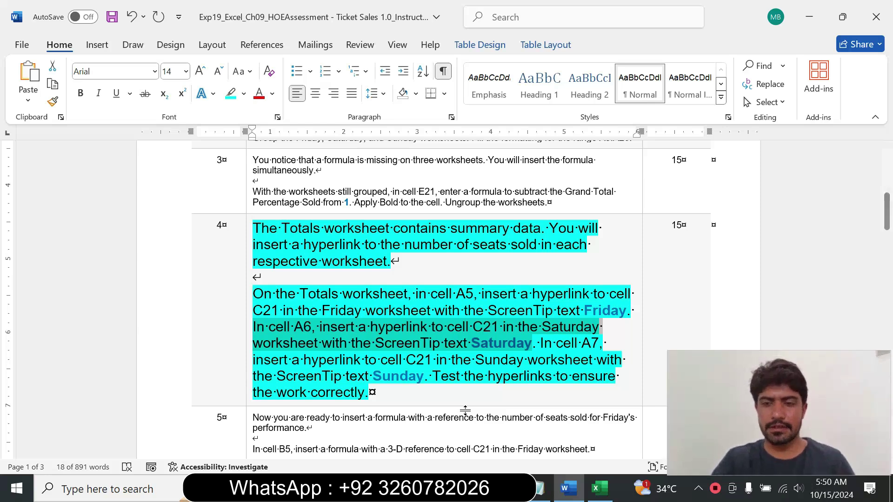
left_click(440, 343)
left_click_drag(472, 343, 531, 344)
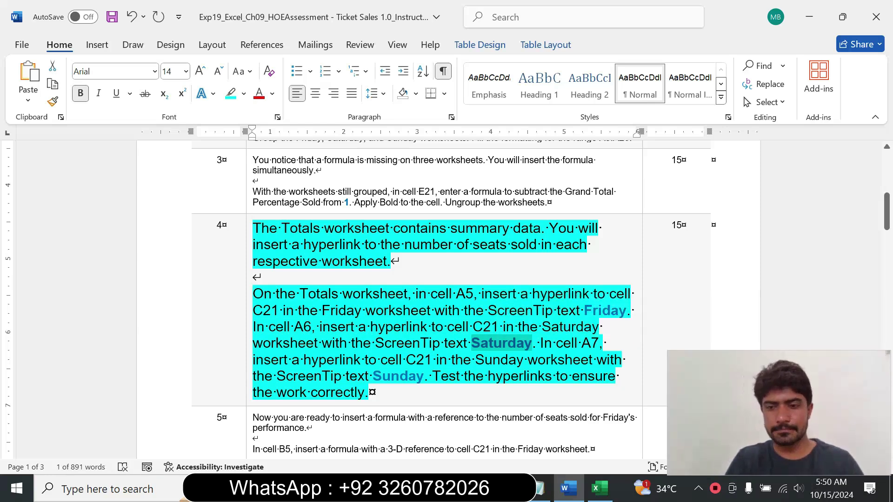
left_click(600, 489)
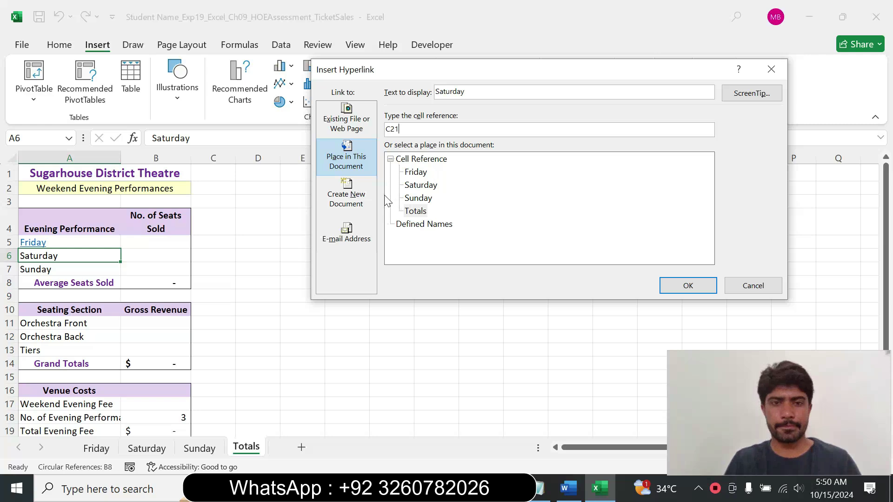
left_click(420, 187)
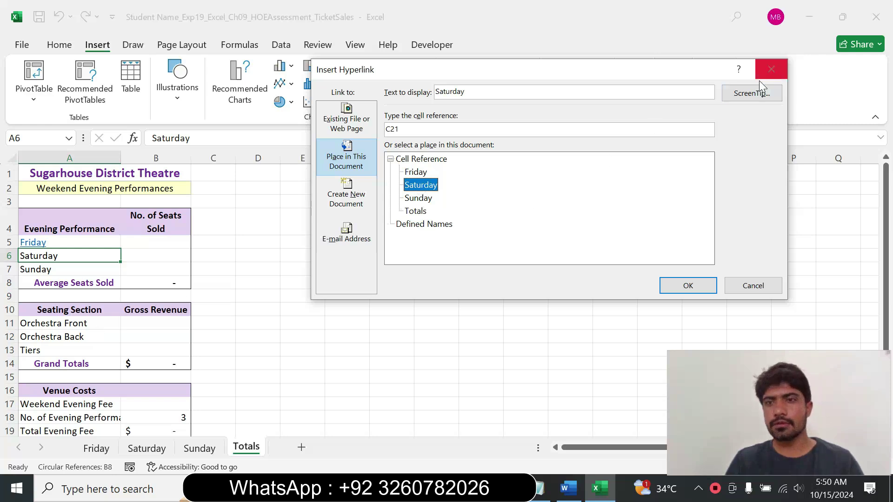
left_click(752, 93)
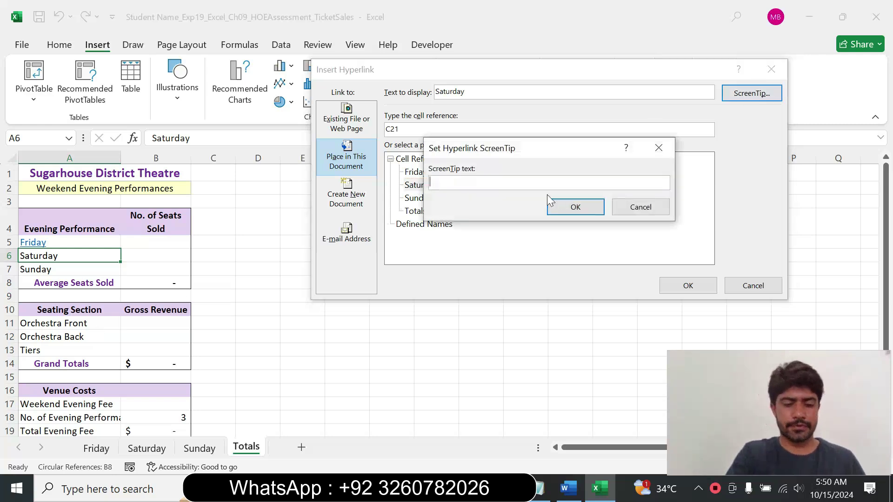
type("Saturday")
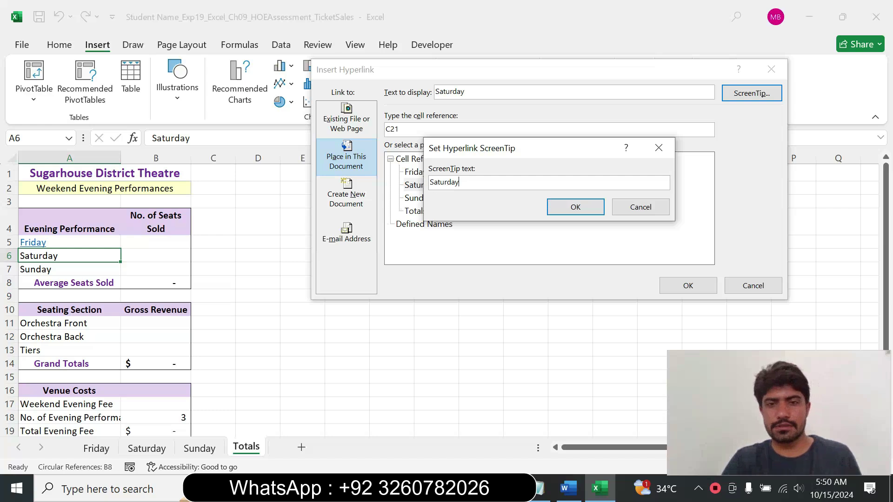
left_click(575, 207)
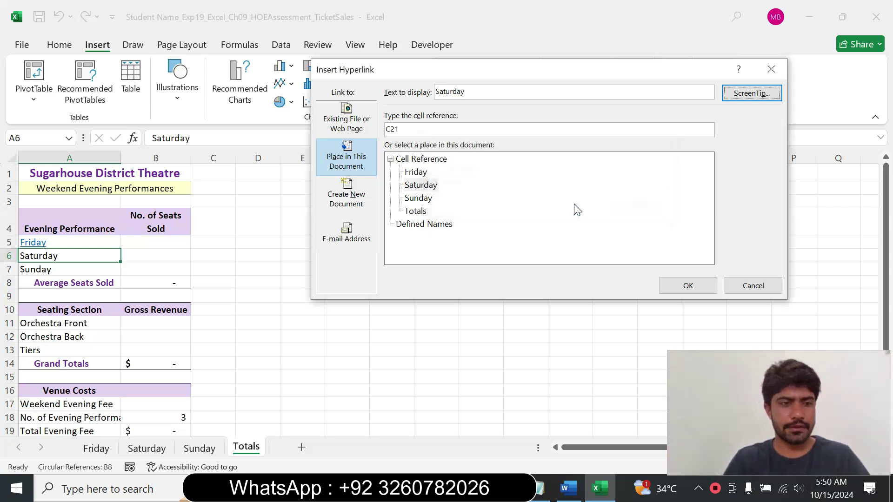
left_click(683, 286)
Mark the Sunday instruction in Word, then start a hyperlink in Totals cell A7 in Excel to cell C21 of the Sunday worksheet
left_click(568, 488)
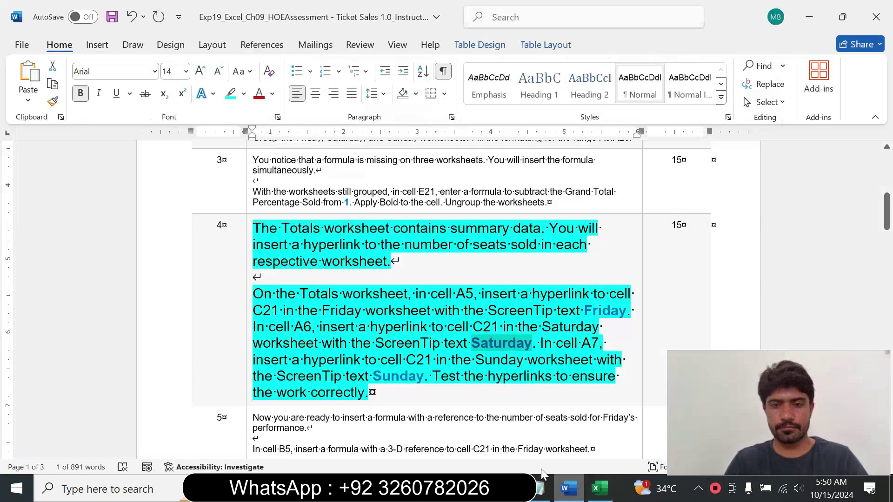
left_click_drag(541, 344, 427, 376)
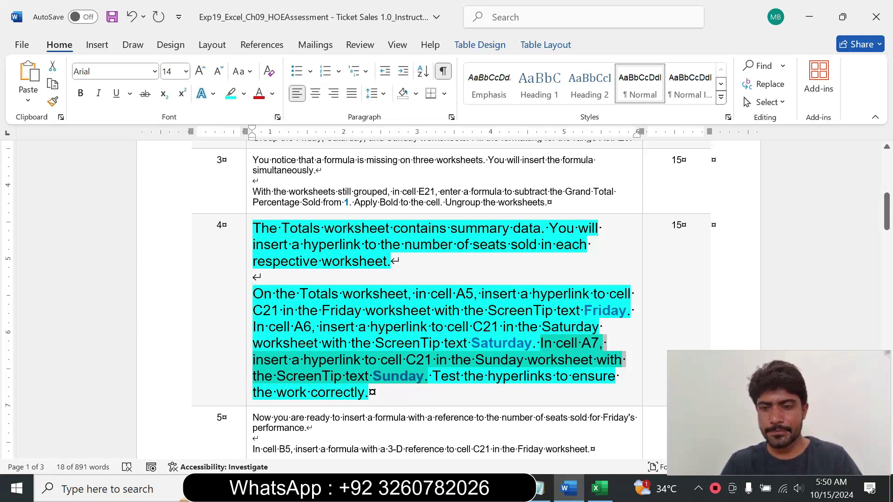
left_click(600, 488)
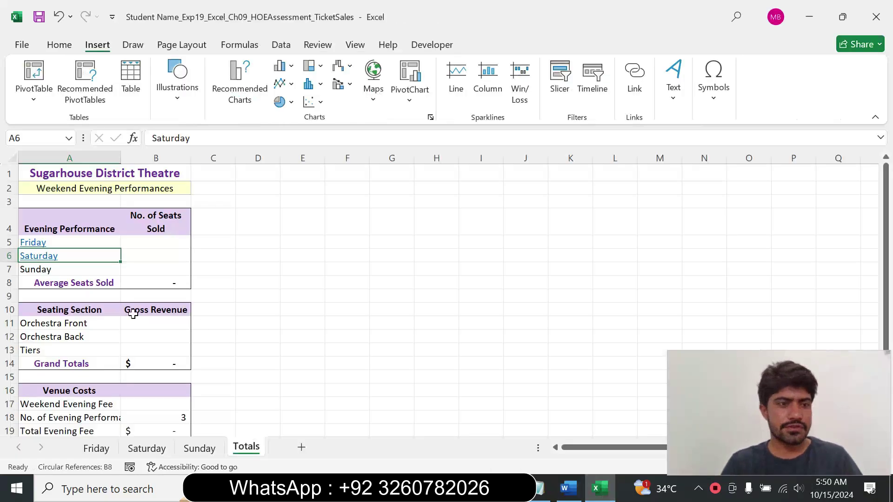
left_click(70, 269)
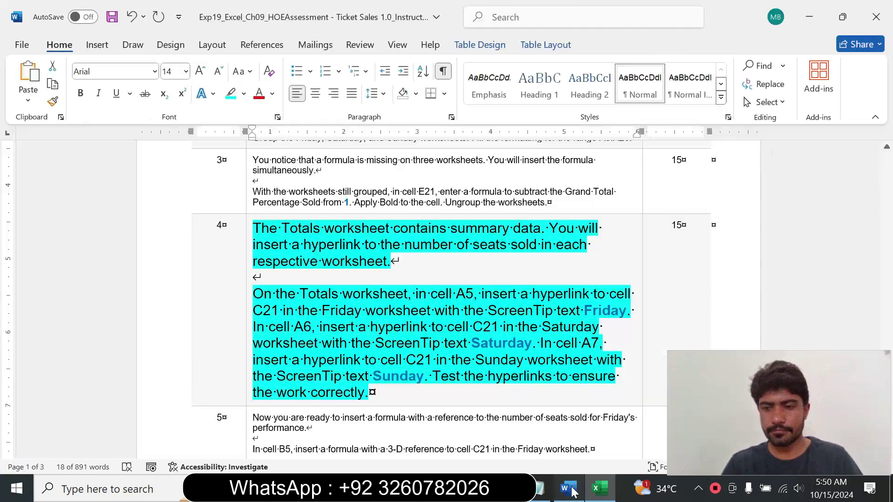
left_click(568, 489)
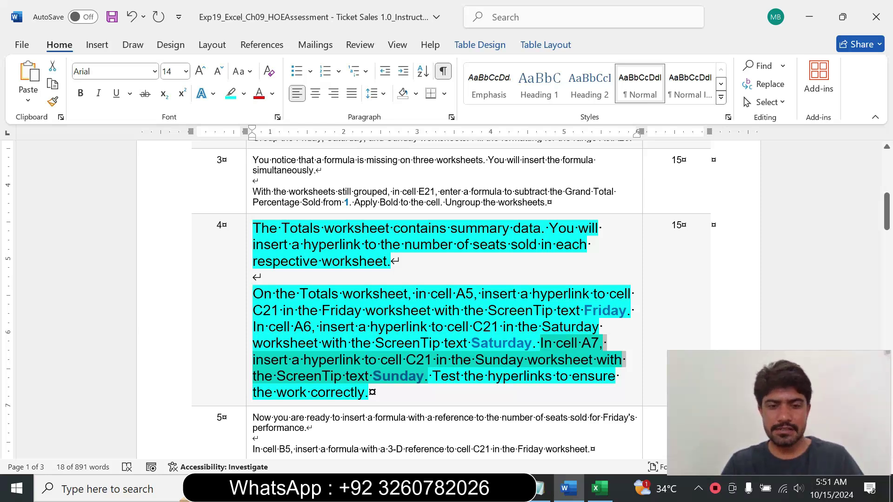
left_click(599, 488)
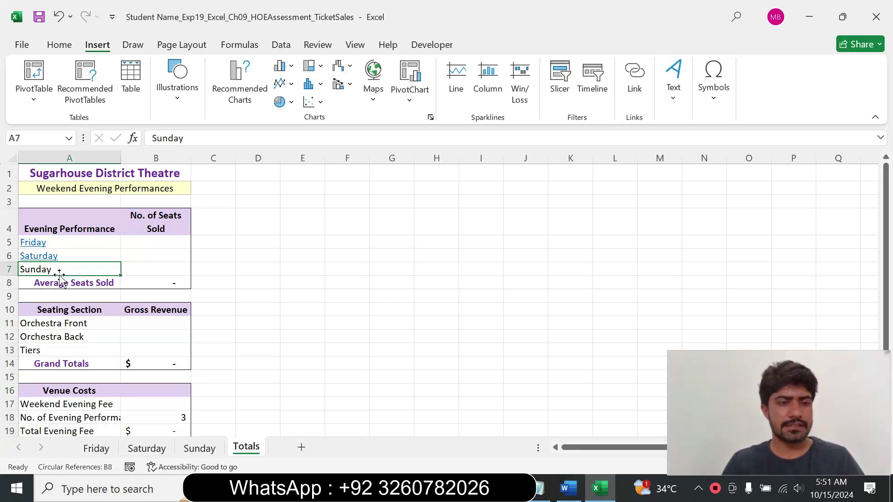
left_click(638, 86)
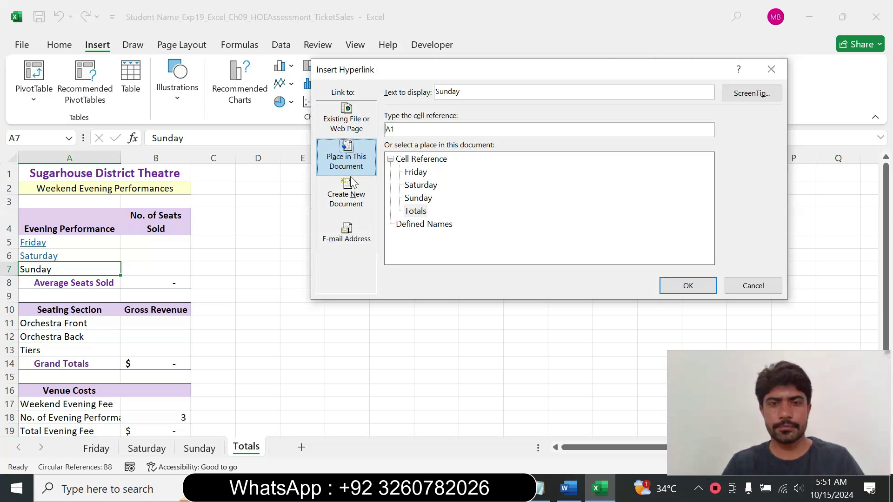
left_click(417, 200)
left_click_drag(398, 130, 339, 131)
type("C21")
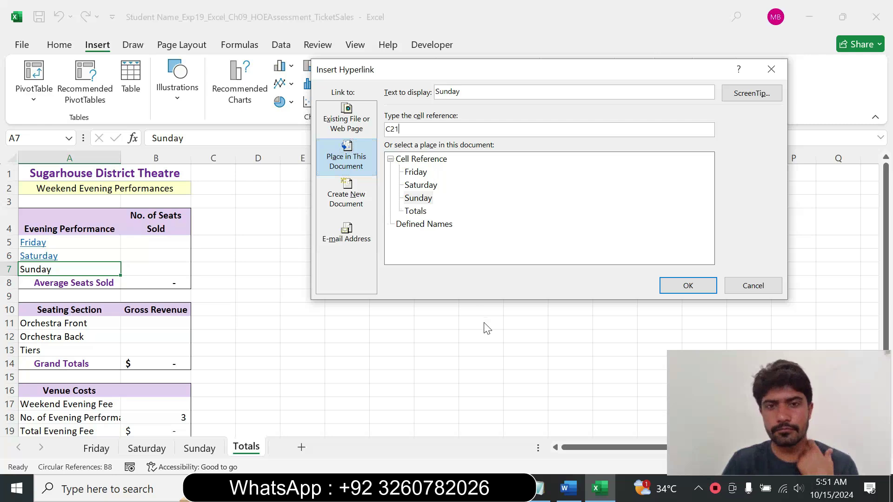
Select the ScreenTip text Sunday in Word, then set Sunday as the A7 hyperlink's ScreenTip in Excel and finish the link
left_click(573, 491)
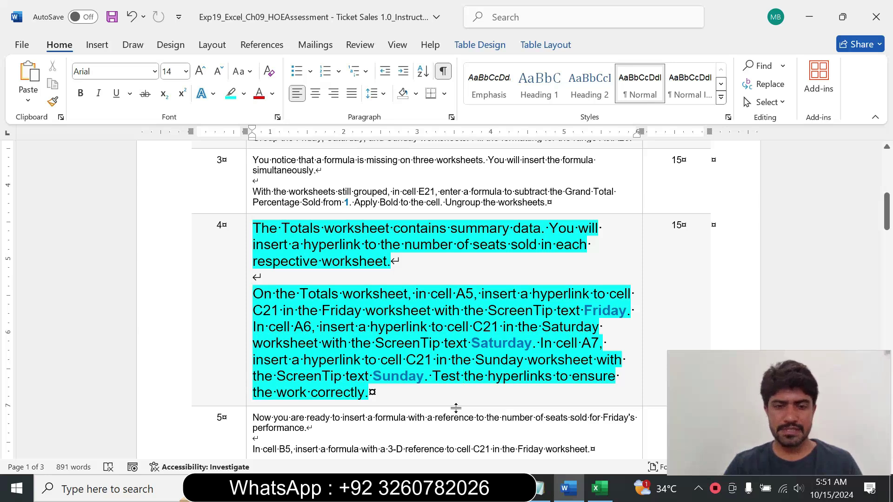
left_click_drag(373, 376, 424, 376)
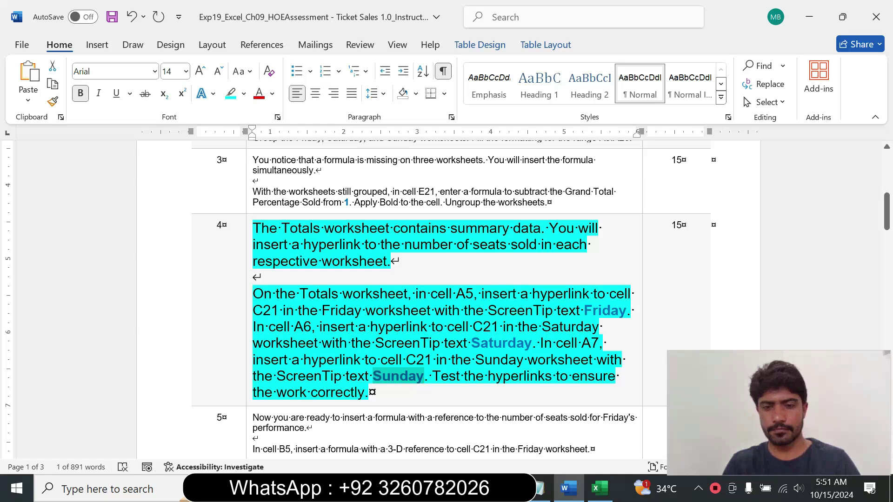
left_click(600, 488)
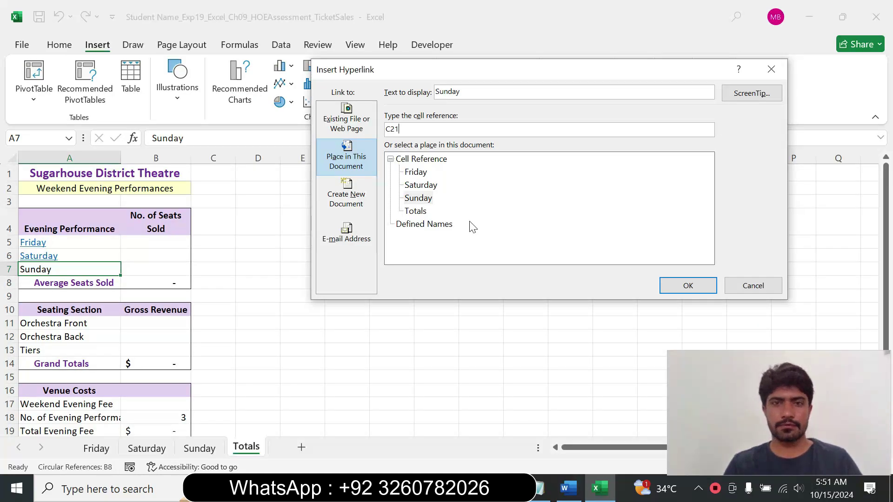
left_click(739, 95)
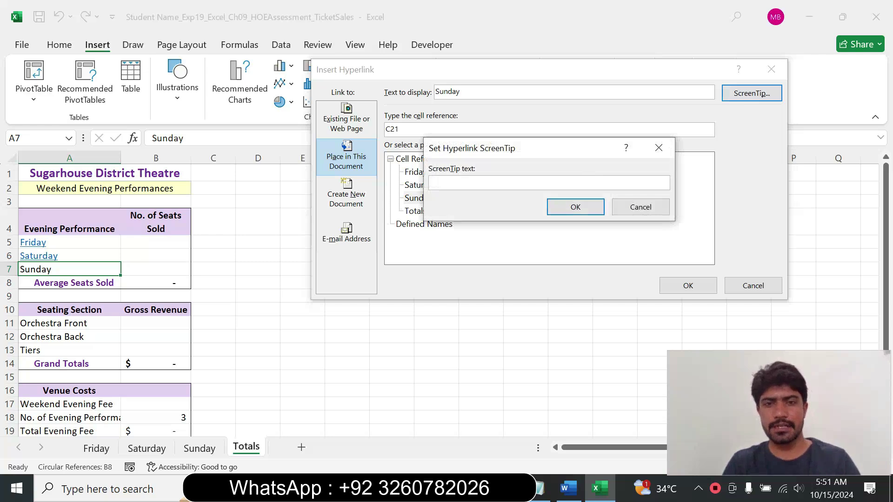
type("Sunday")
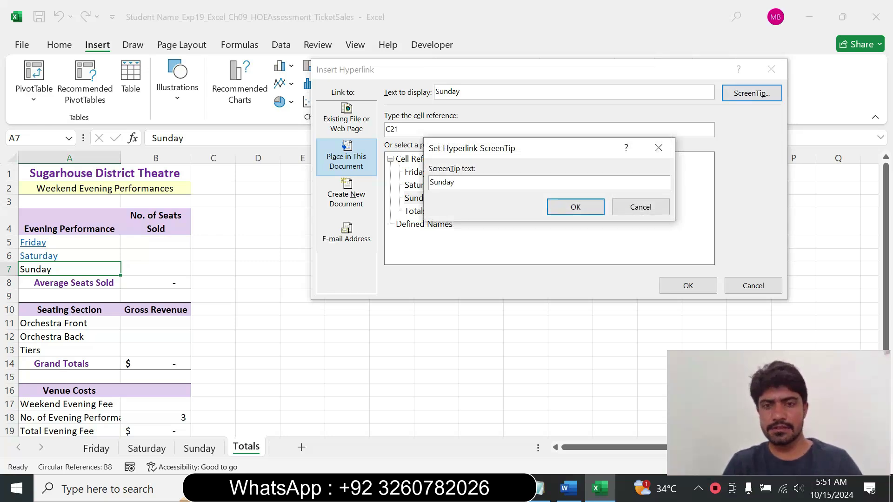
left_click(575, 206)
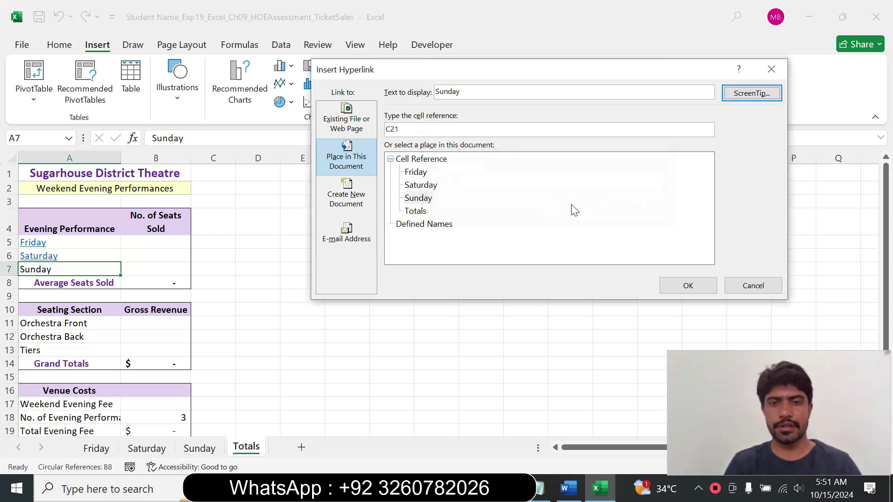
left_click(687, 286)
Mark the instruction to test the hyperlinks in Word, then follow the Friday, Saturday and Sunday links on the Totals worksheet in Excel
left_click(568, 488)
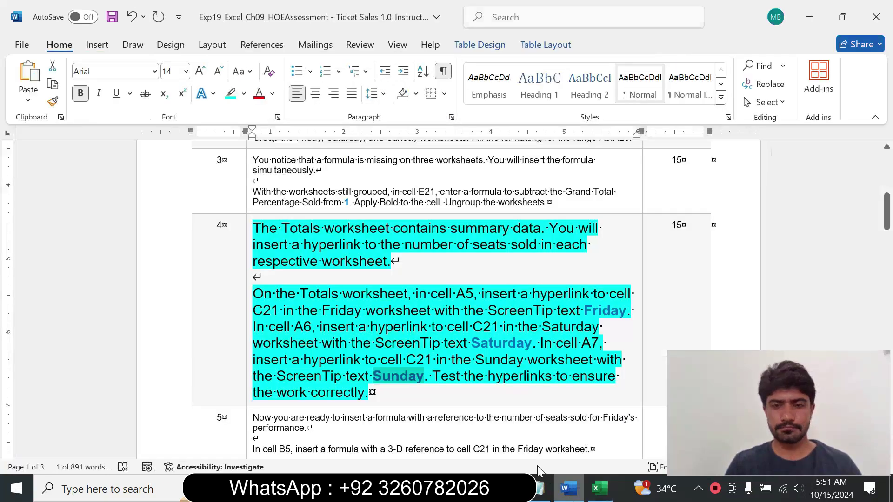
left_click_drag(432, 375, 368, 393)
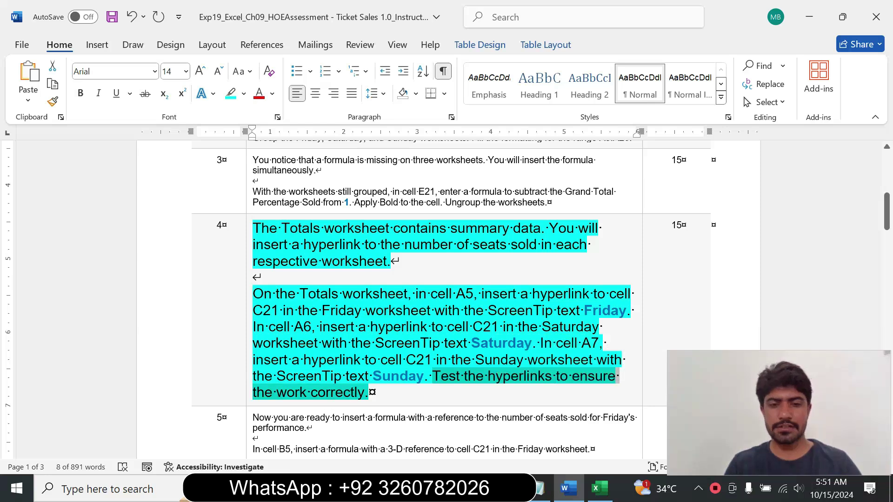
left_click(599, 488)
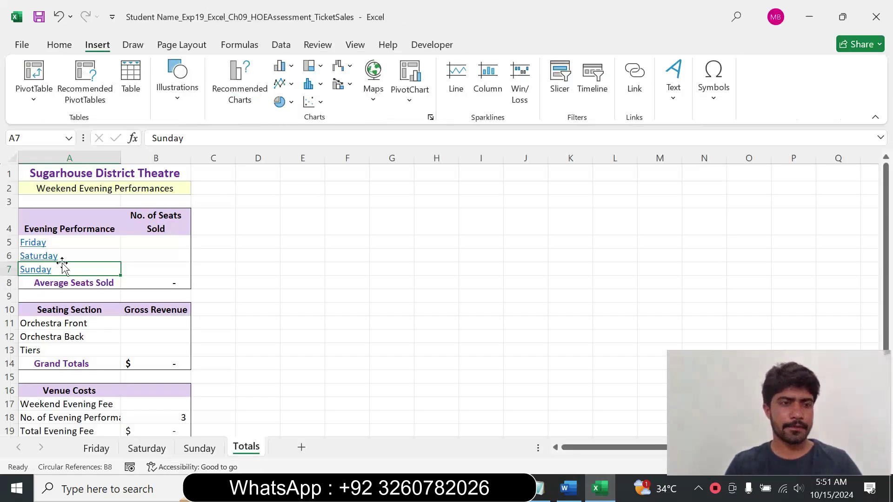
left_click(37, 247)
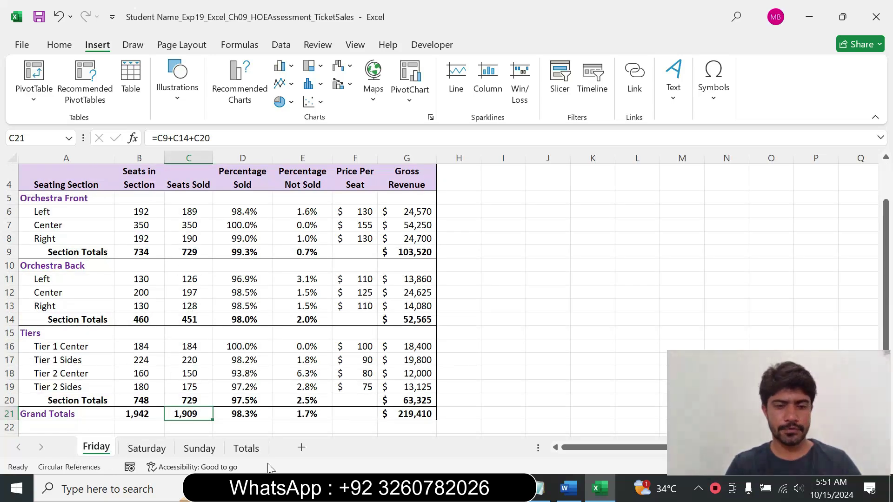
left_click(247, 448)
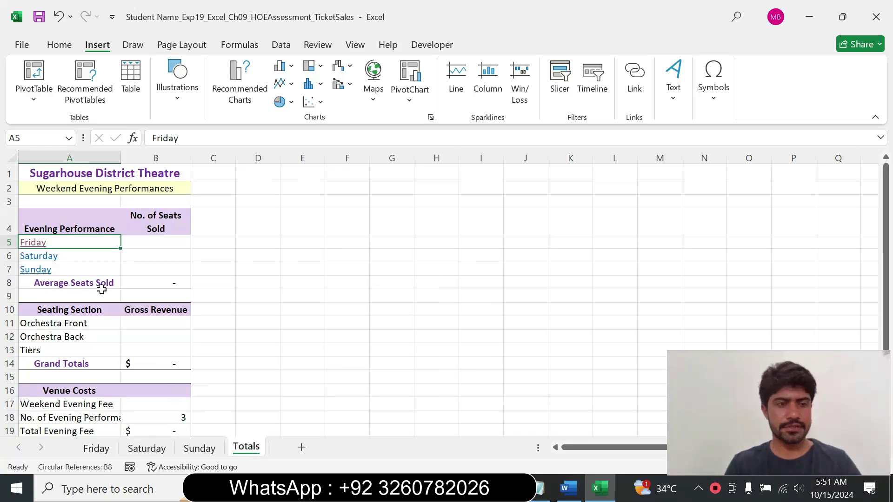
left_click(40, 263)
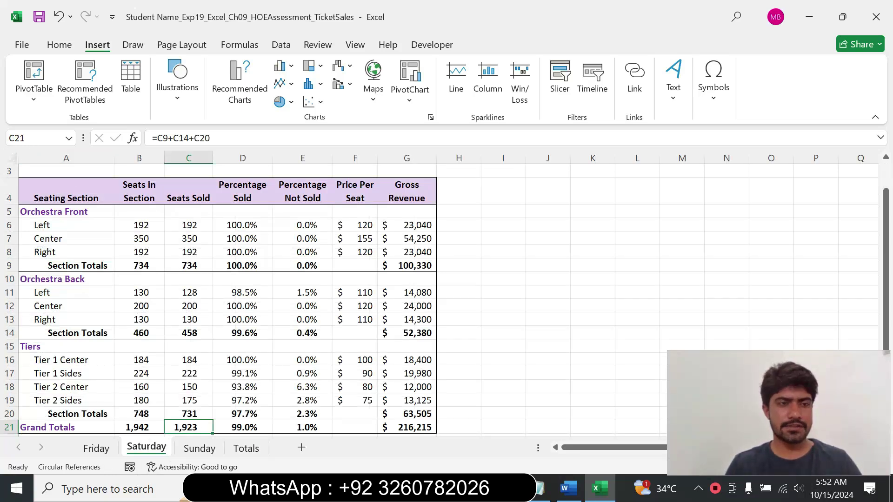
left_click(251, 450)
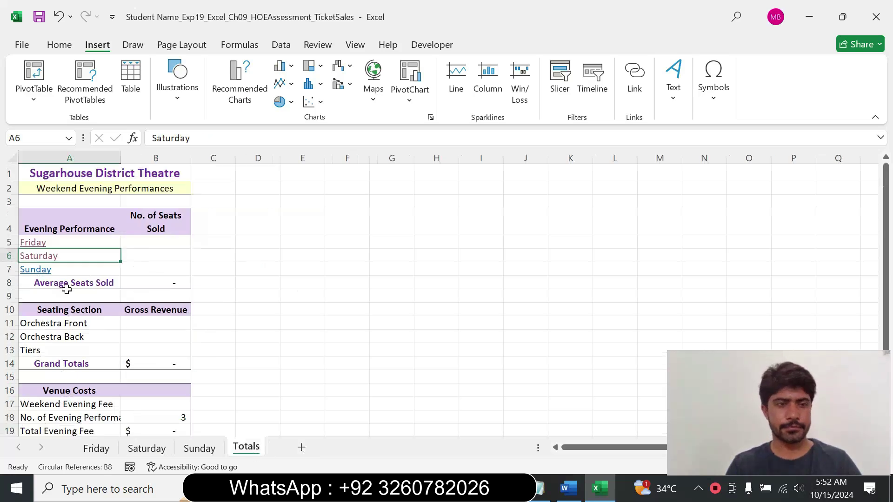
left_click(39, 278)
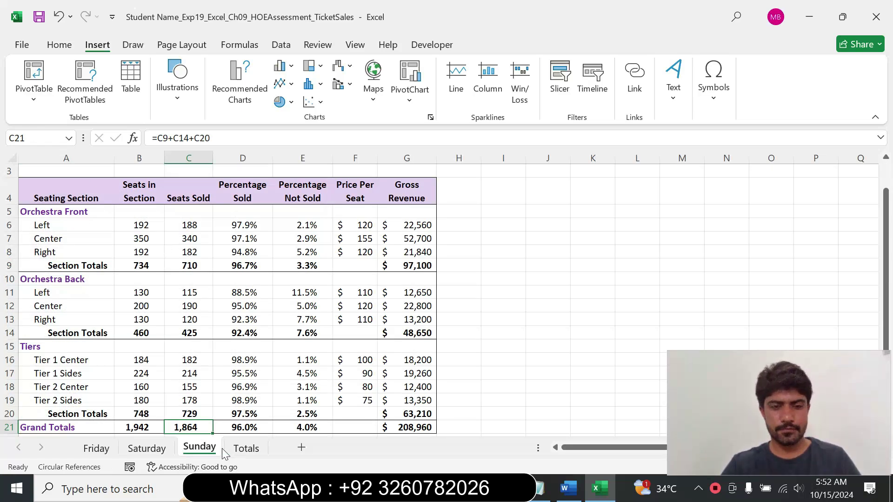
In Word, set the step 4 instruction text back to 9 pt and remove its highlighting
left_click(567, 497)
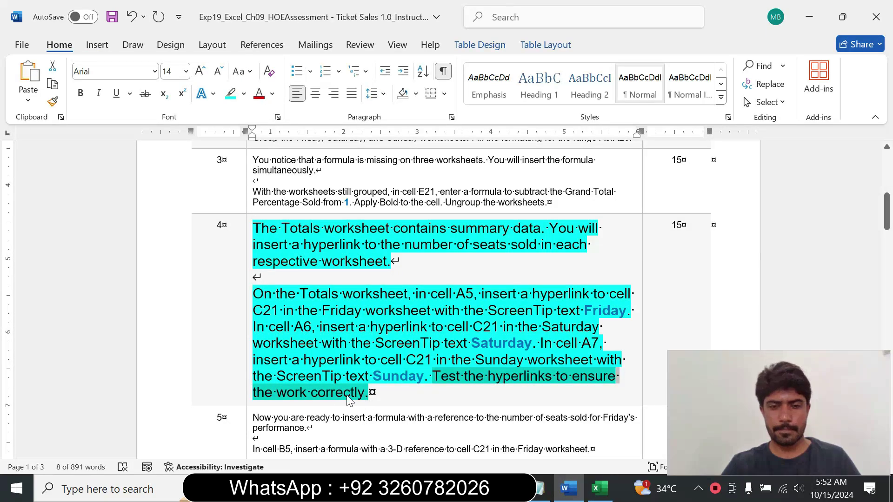
left_click(249, 398)
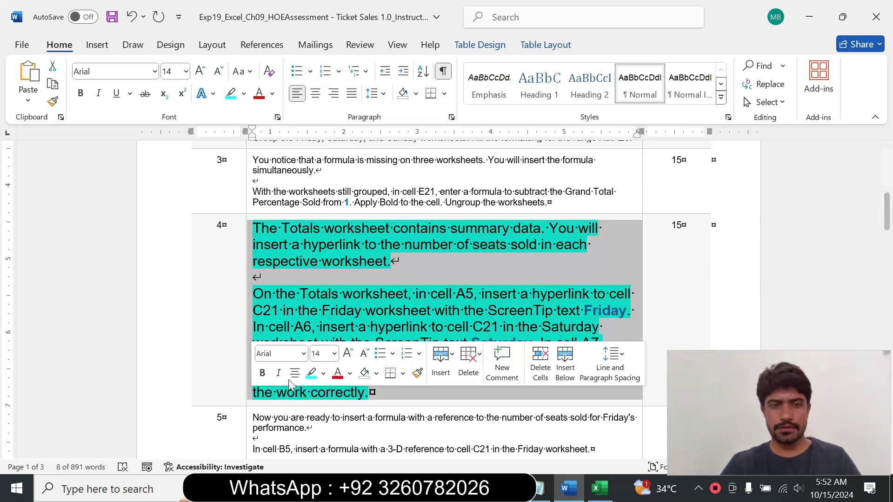
left_click(334, 354)
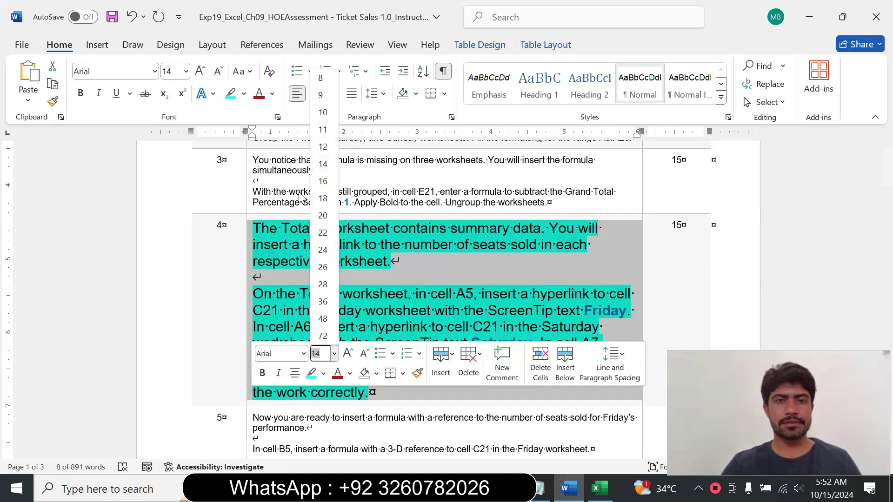
left_click(321, 96)
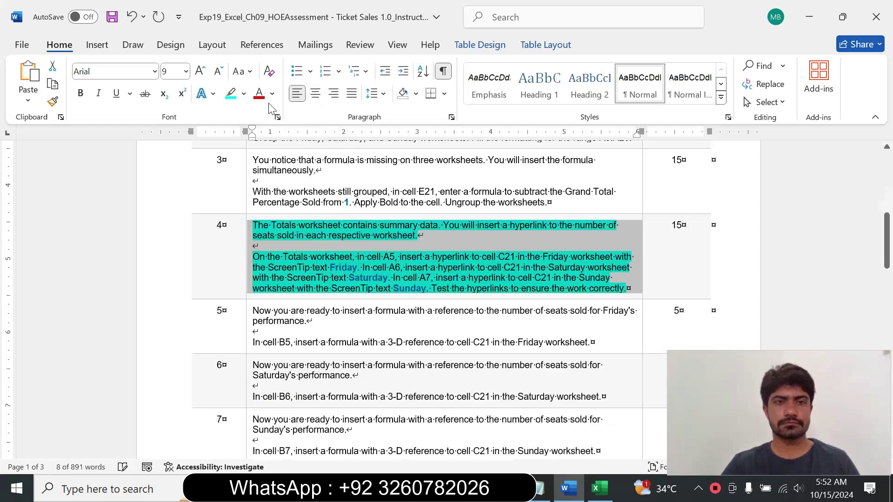
left_click(243, 94)
left_click(278, 207)
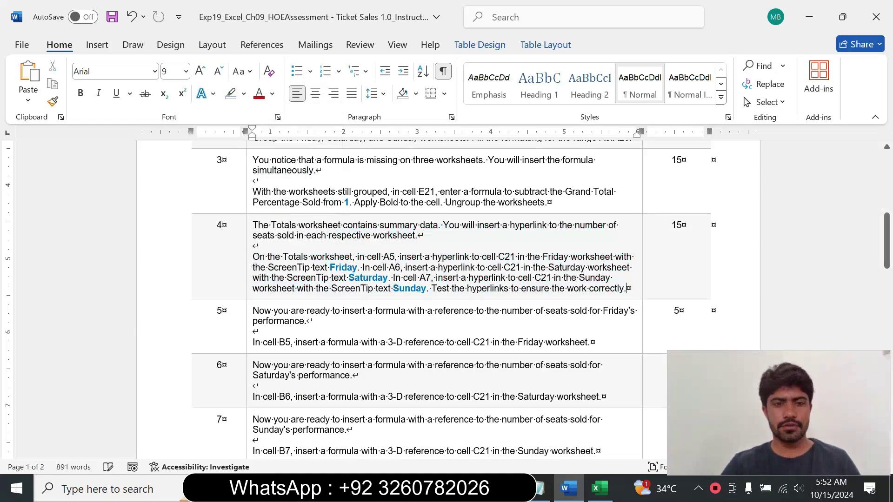
Enlarge the step 5 instruction text to 16 pt and highlight it in turquoise
left_click(249, 335)
left_click(333, 290)
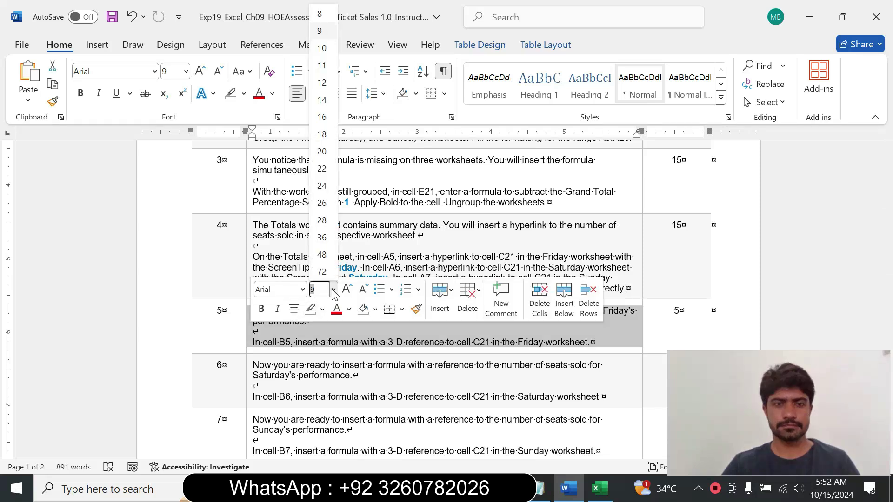
left_click(325, 122)
left_click(243, 94)
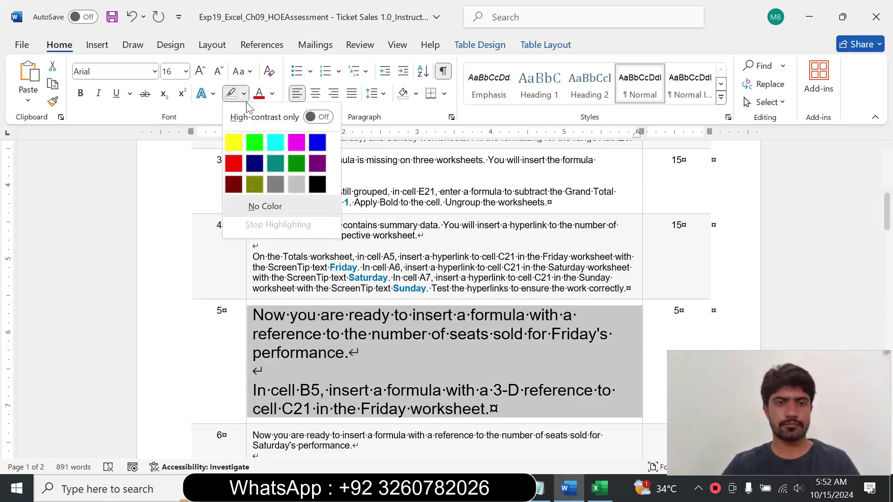
left_click(276, 143)
Read through the step 5 instructions in Word by marking both sentences, then look at the Friday worksheet in Excel
left_click_drag(887, 212, 886, 222)
left_click_drag(253, 229, 365, 278)
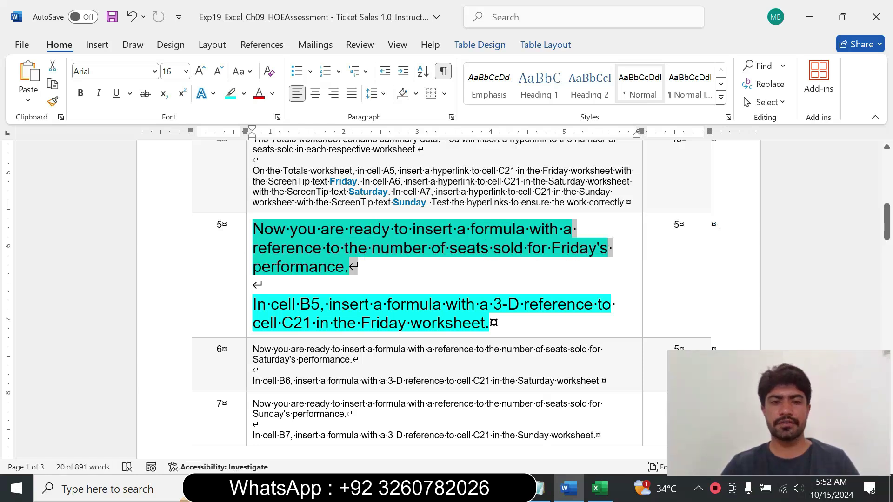
left_click_drag(253, 304, 488, 323)
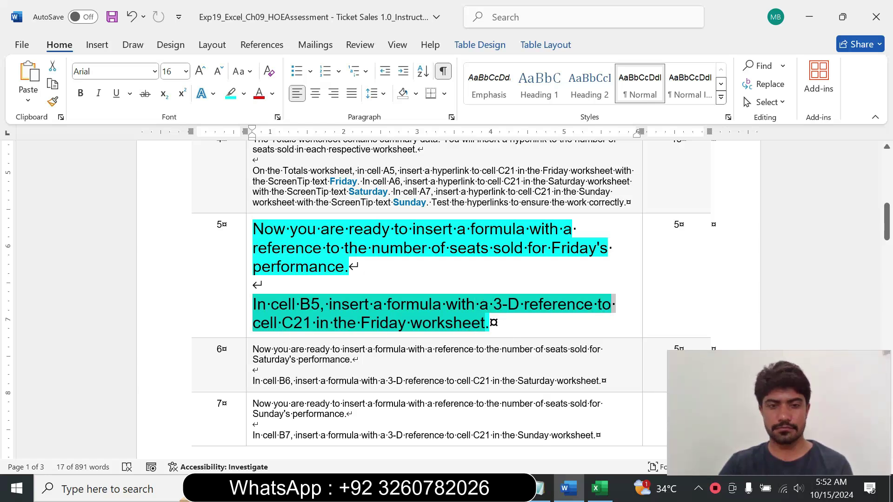
left_click(599, 489)
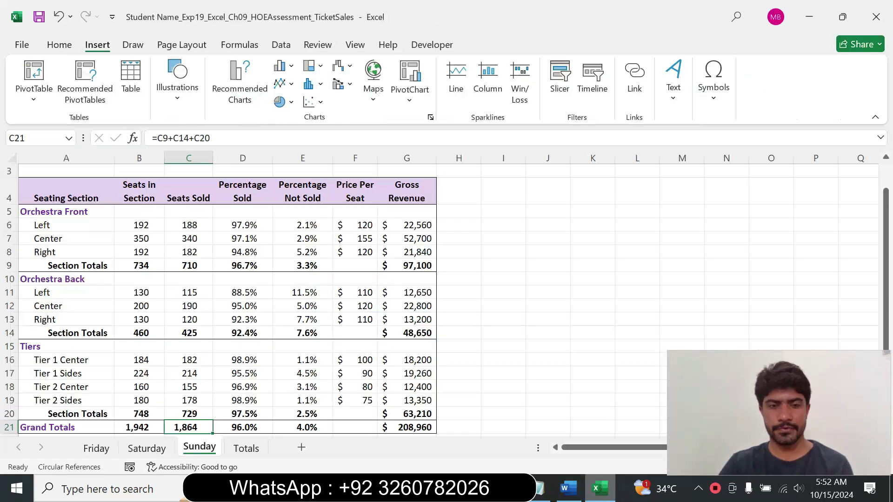
left_click(96, 449)
key("alt+Tab")
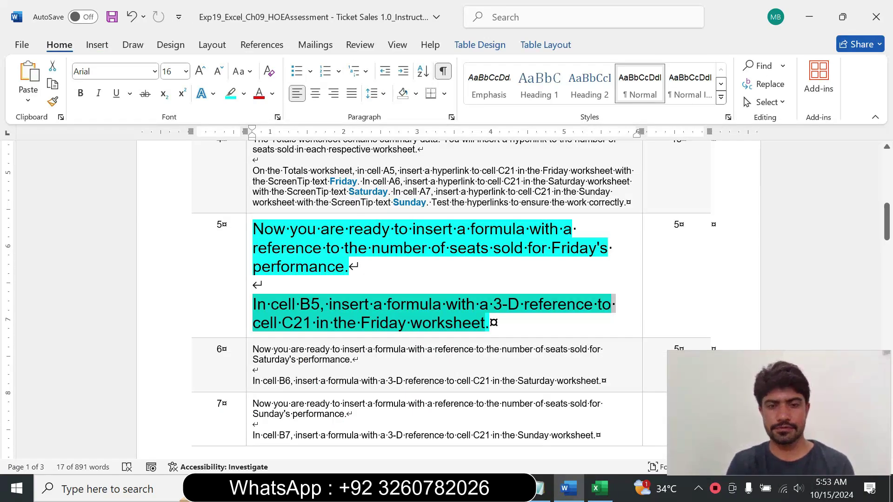
left_click(599, 488)
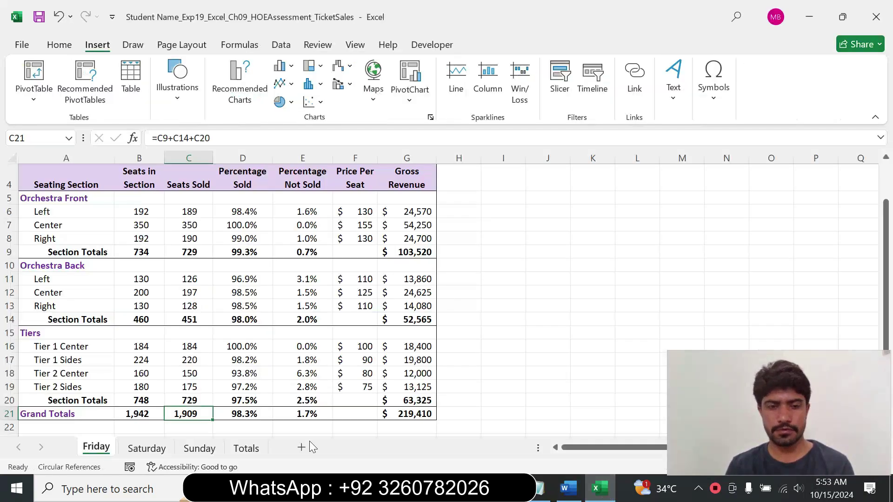
In cell B5 of the Totals worksheet, enter the 3-D reference formula =Friday!C21, checking it against the step 5 instructions in Word
left_click(248, 451)
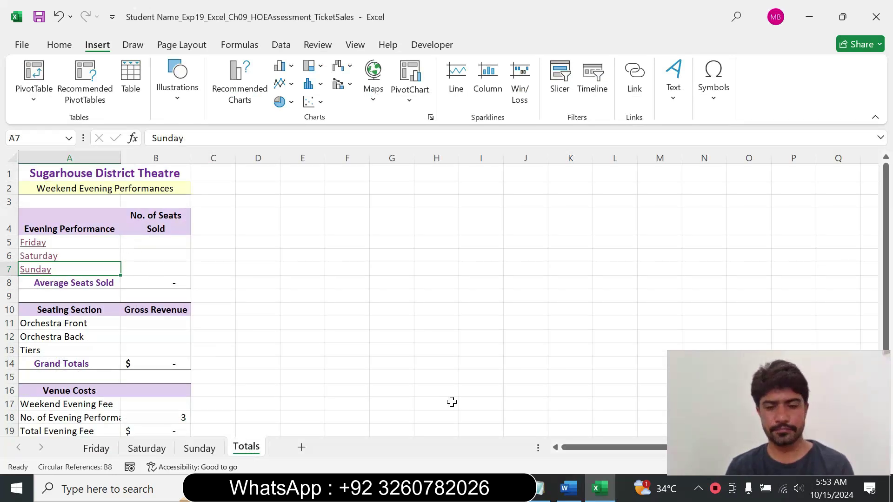
left_click(577, 489)
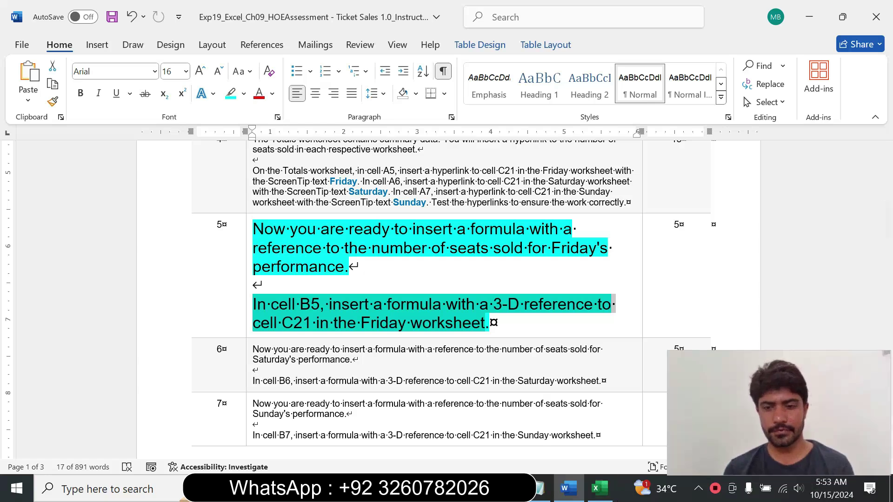
left_click(599, 489)
left_click(158, 244)
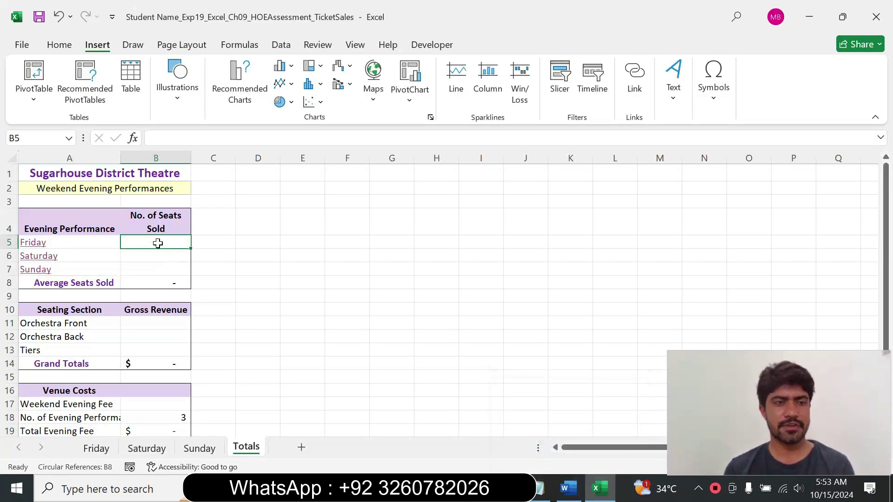
left_click(569, 488)
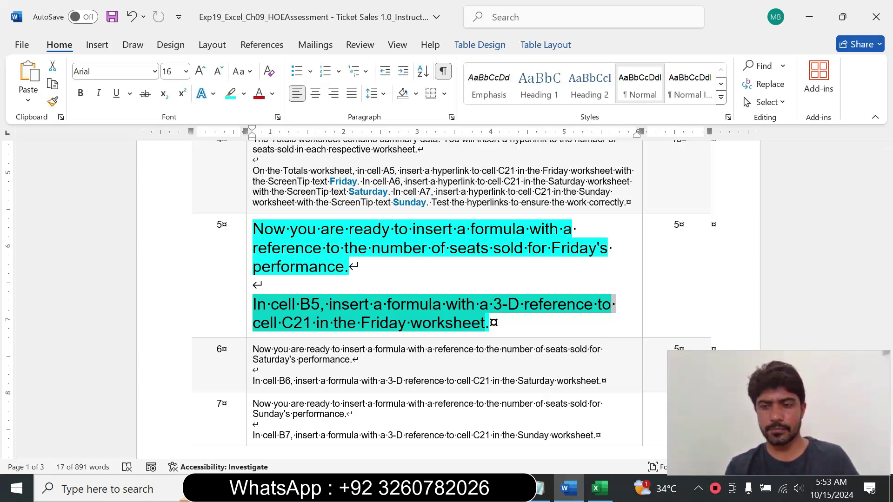
left_click(600, 489)
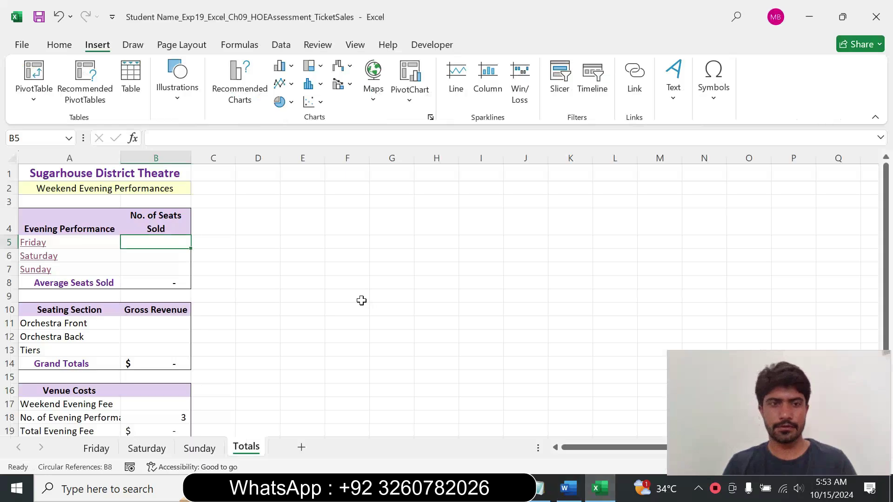
type("=")
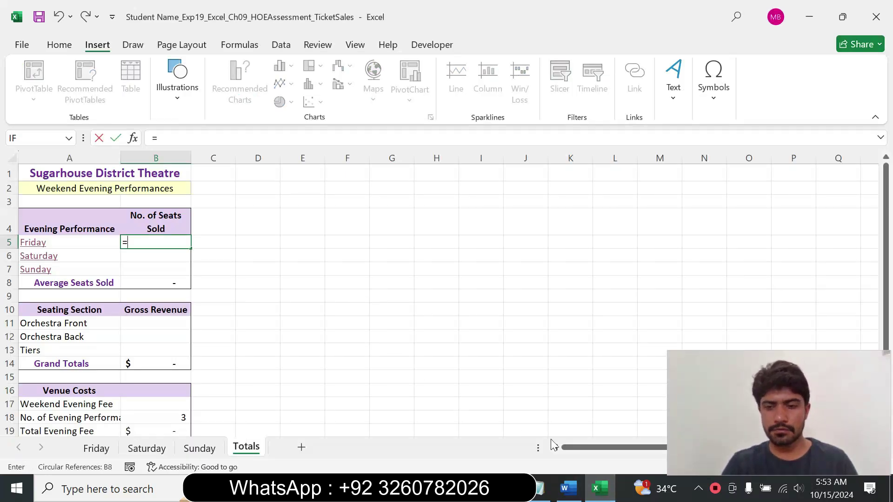
left_click(568, 488)
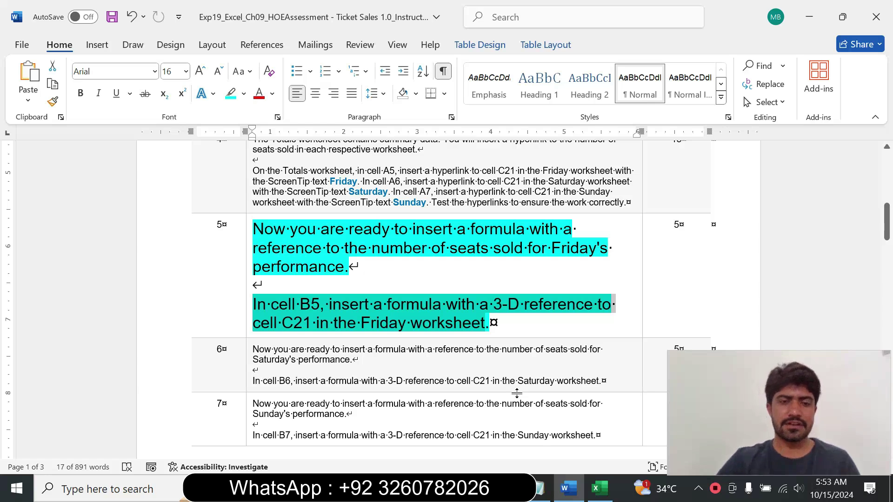
left_click(600, 489)
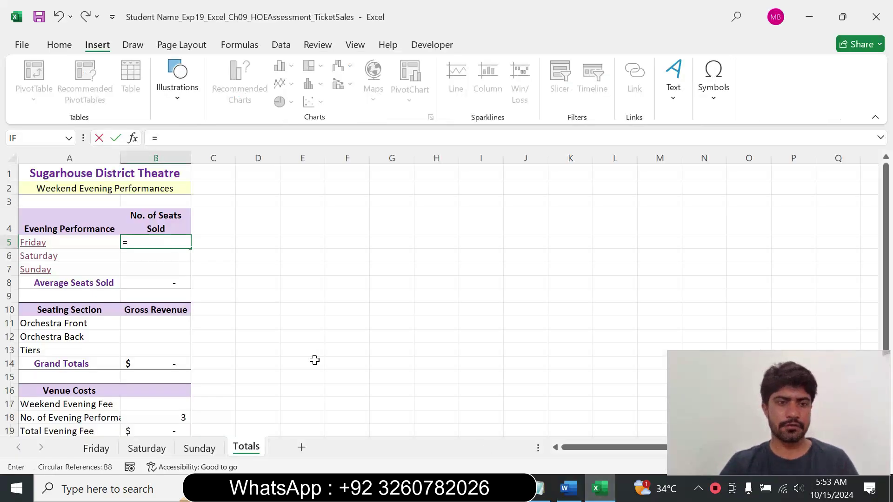
left_click(93, 449)
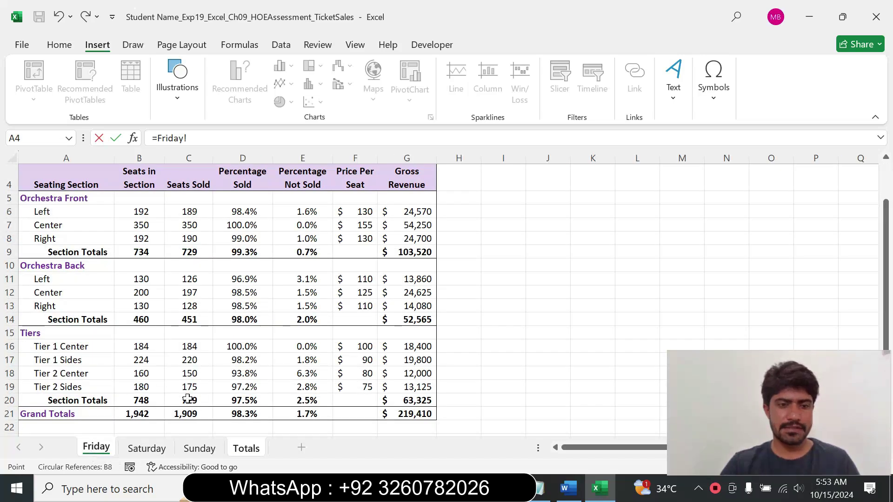
left_click(191, 413)
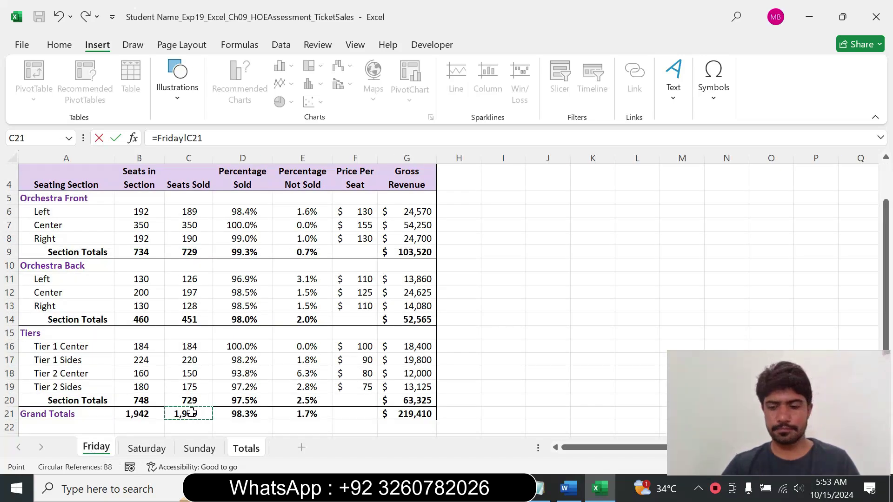
key("Return")
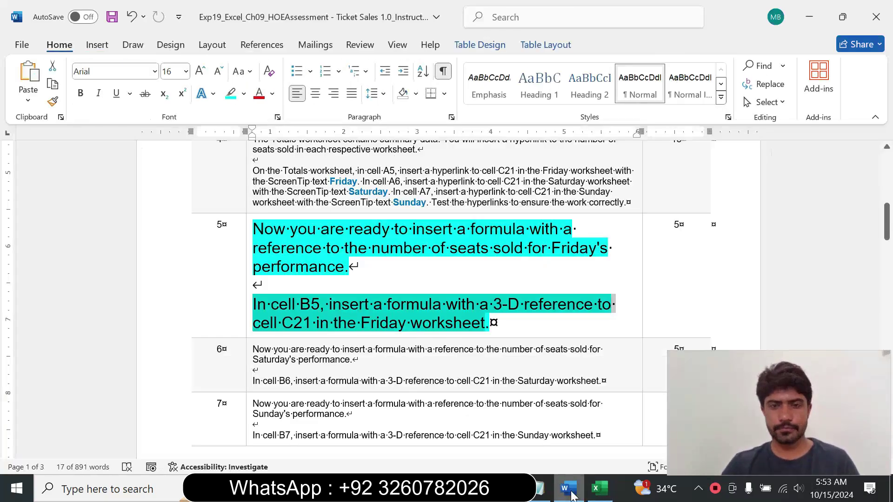
In Word, set the step 5 instruction text back to 9 pt and remove its highlighting
left_click(569, 489)
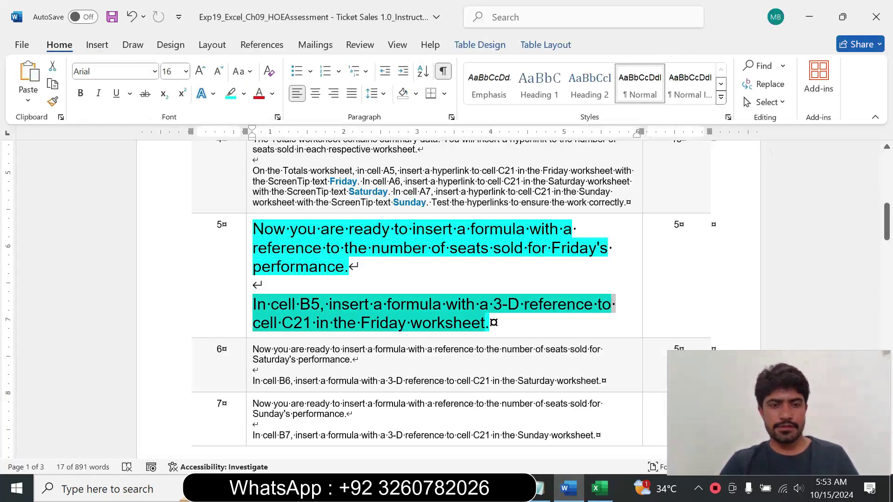
left_click(248, 311)
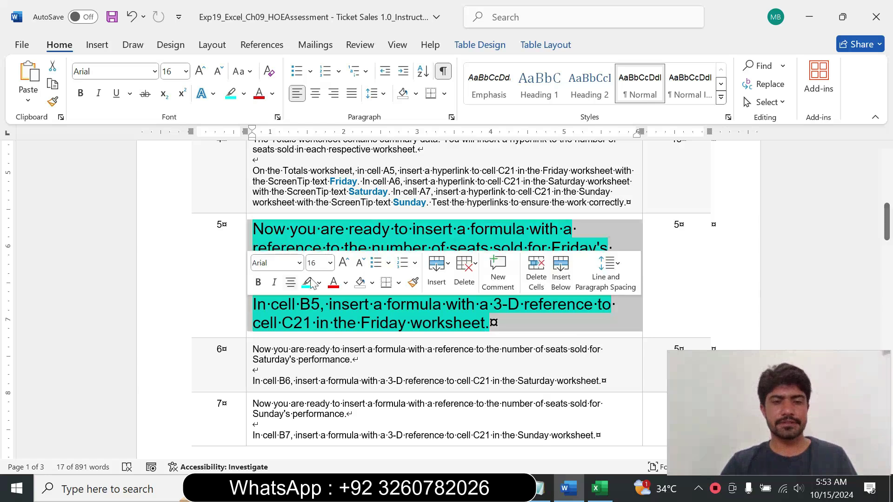
left_click(330, 263)
left_click(317, 27)
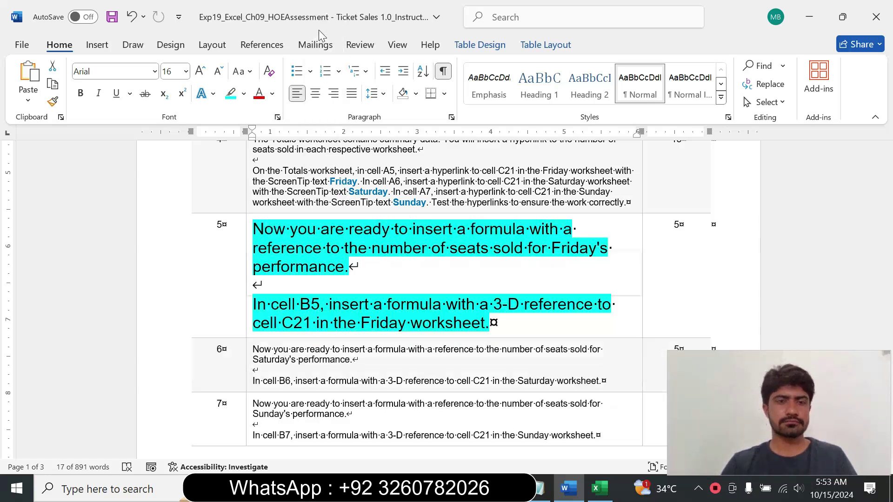
left_click(244, 93)
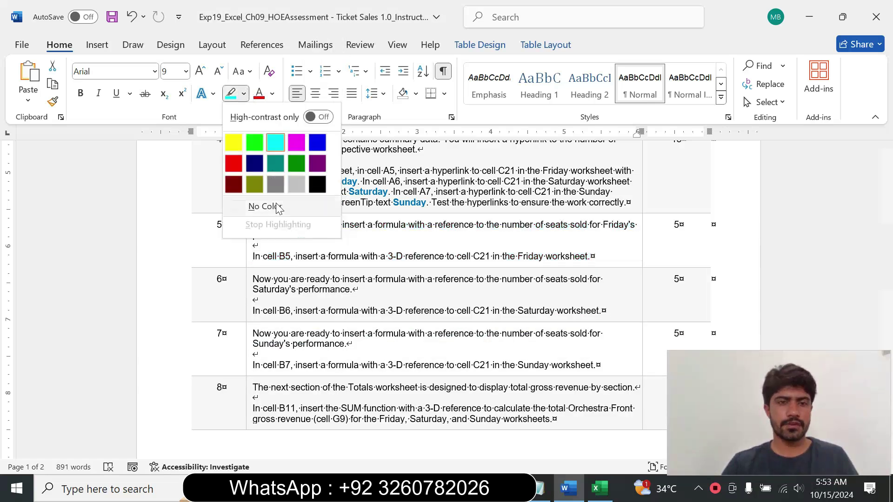
left_click(262, 205)
Enlarge the step 6 instruction text to 16 pt and highlight it in turquoise
left_click(246, 314)
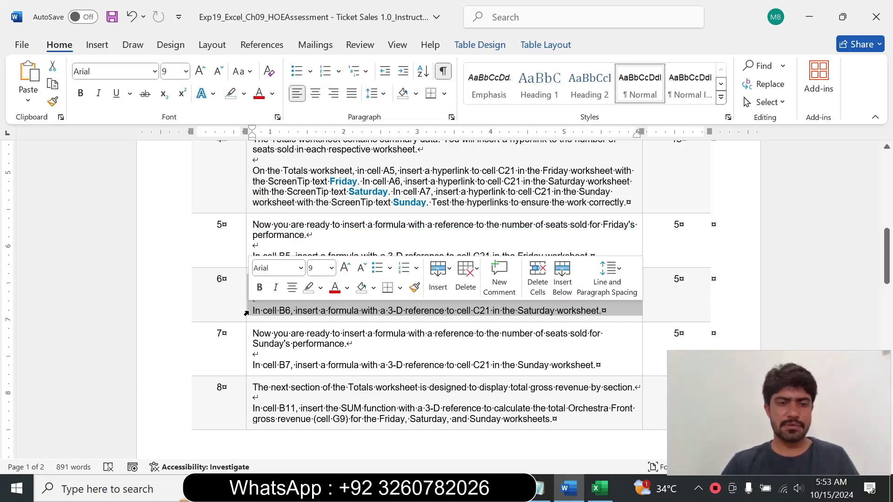
left_click(331, 268)
left_click(320, 113)
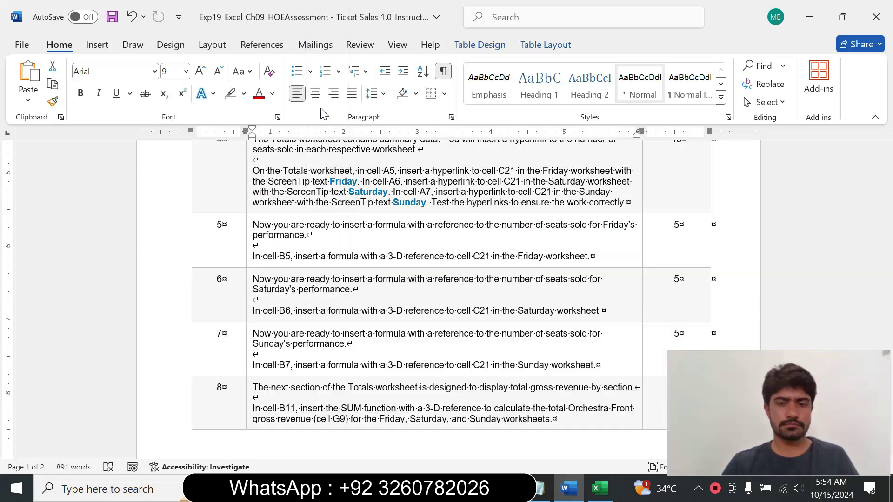
left_click(244, 94)
left_click(276, 142)
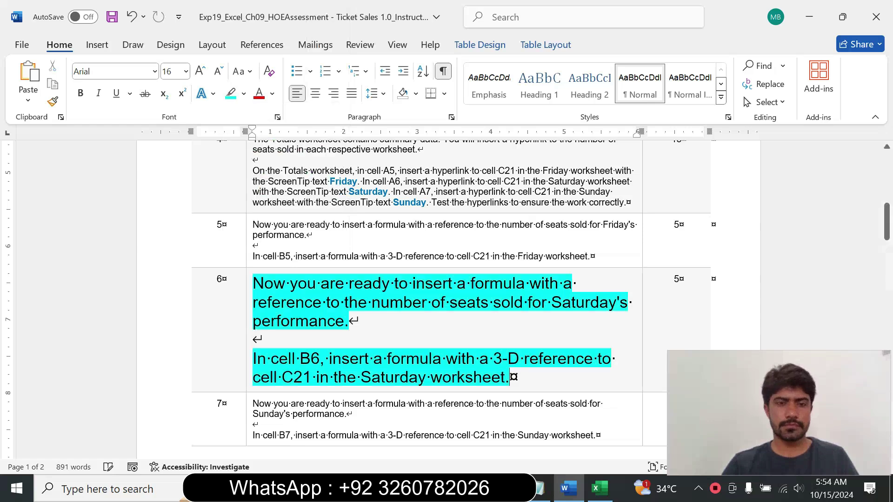
Read through the step 6 instructions in Word by marking both sentences, and look at cell B6 on the Totals worksheet in Excel
left_click_drag(253, 284, 359, 322)
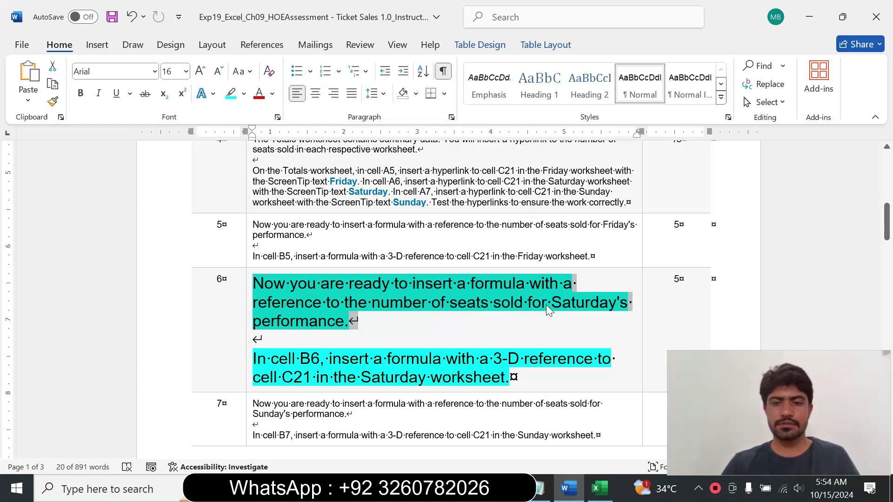
left_click_drag(272, 359, 509, 379)
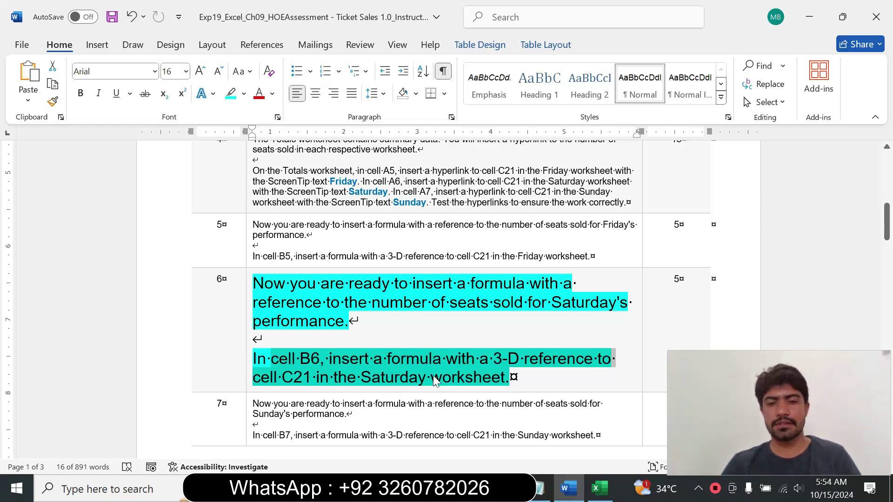
left_click(332, 359)
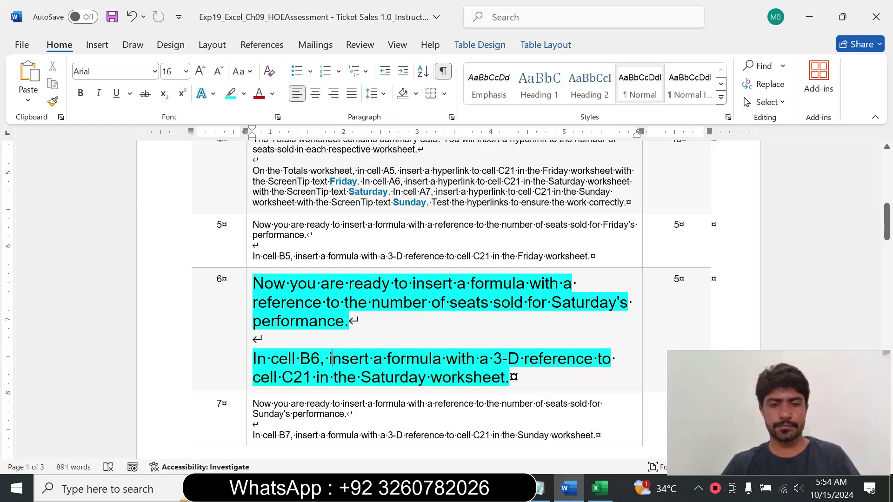
left_click_drag(253, 358, 502, 358)
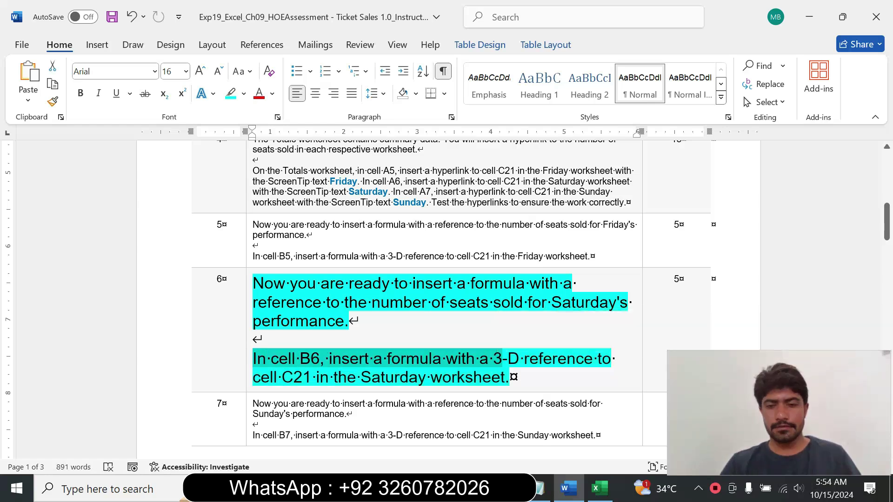
left_click(600, 494)
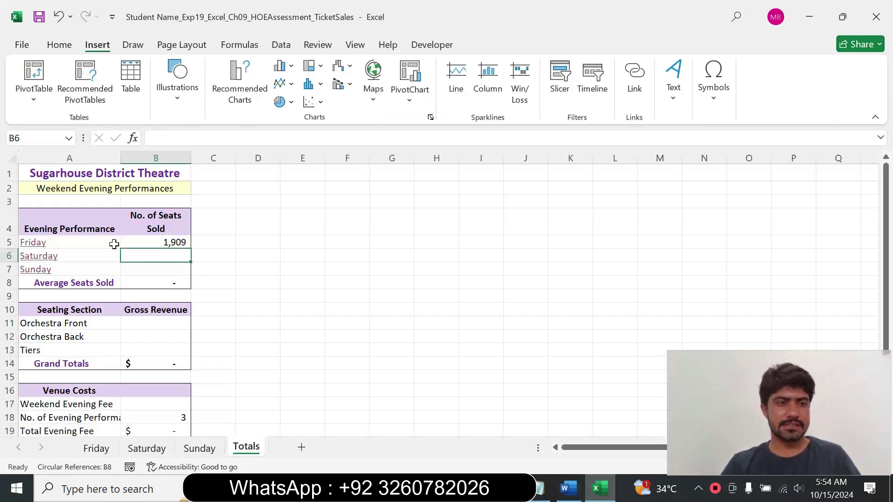
left_click(568, 488)
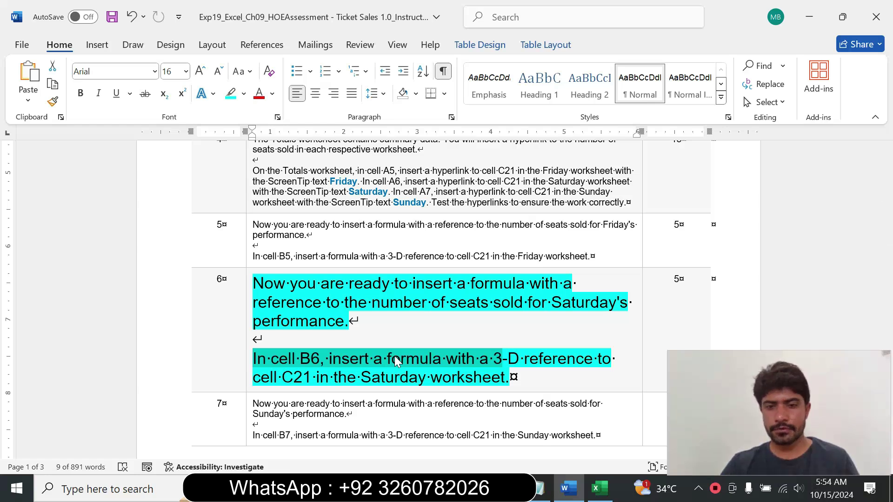
In Excel, enter the 3-D reference formula =Saturday!C21 in cell B6 of the Totals worksheet, rechecking the instructions in Word
left_click(599, 488)
type("=")
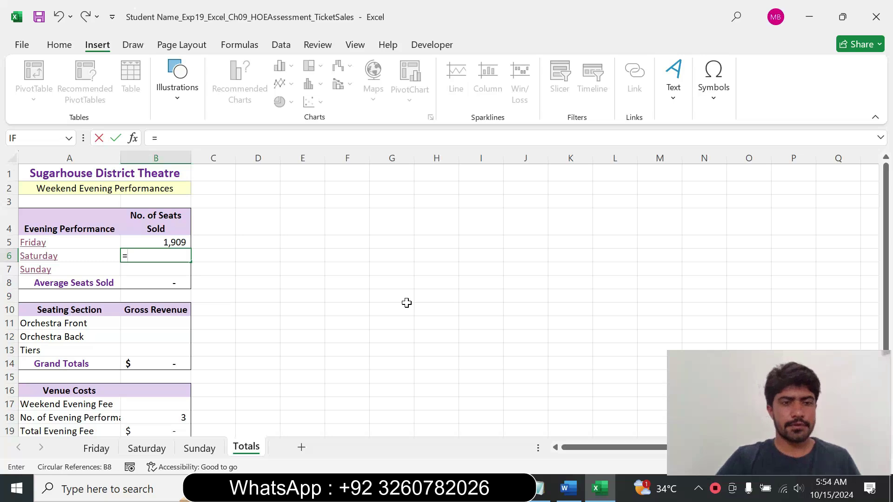
left_click(579, 497)
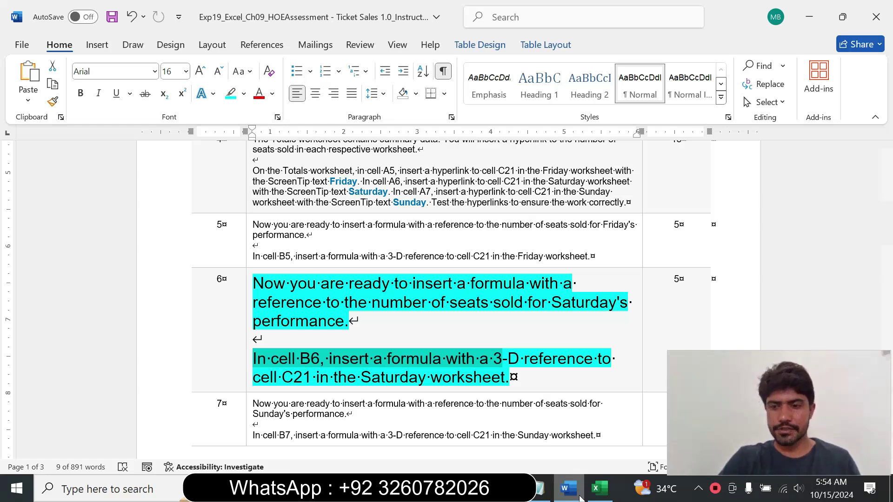
left_click(599, 488)
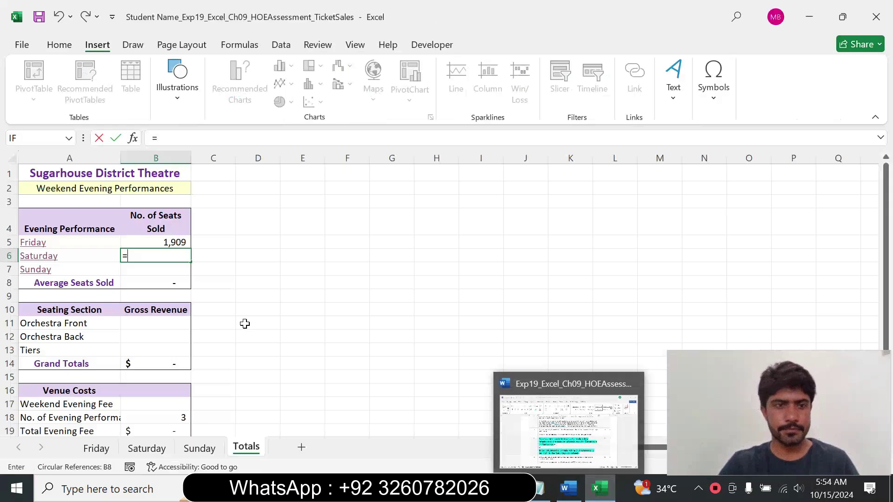
left_click(150, 448)
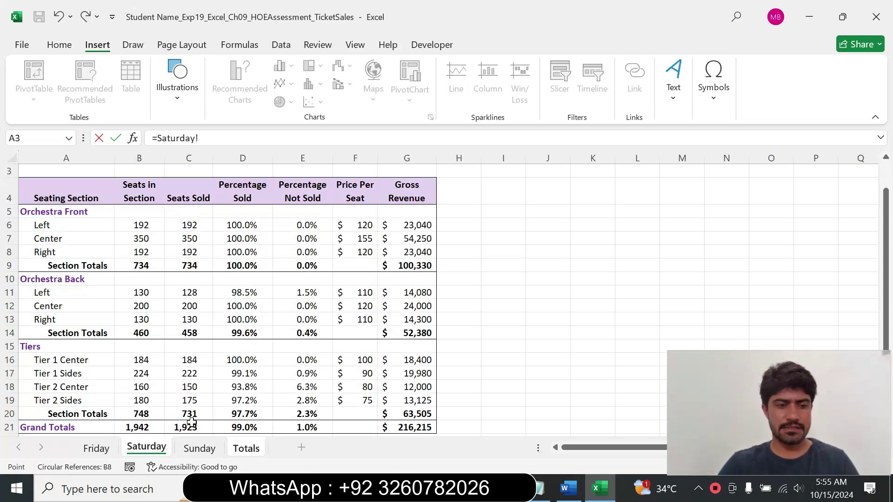
left_click(568, 486)
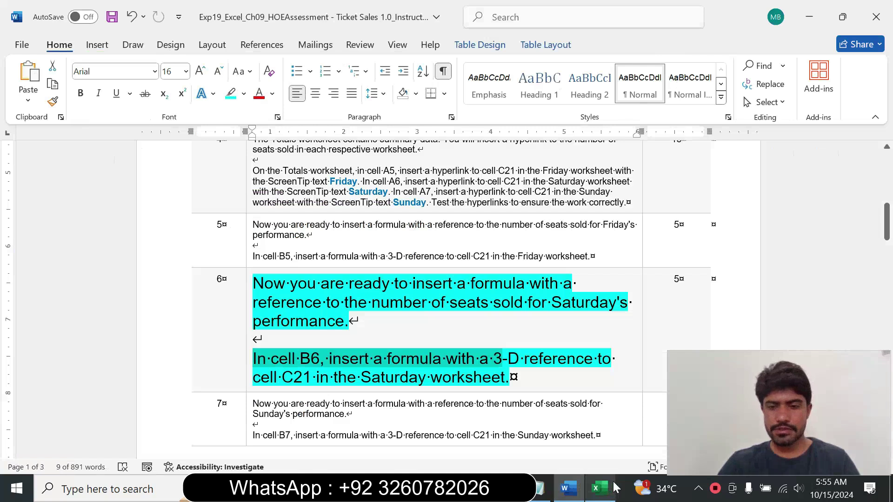
left_click(599, 487)
left_click(182, 427)
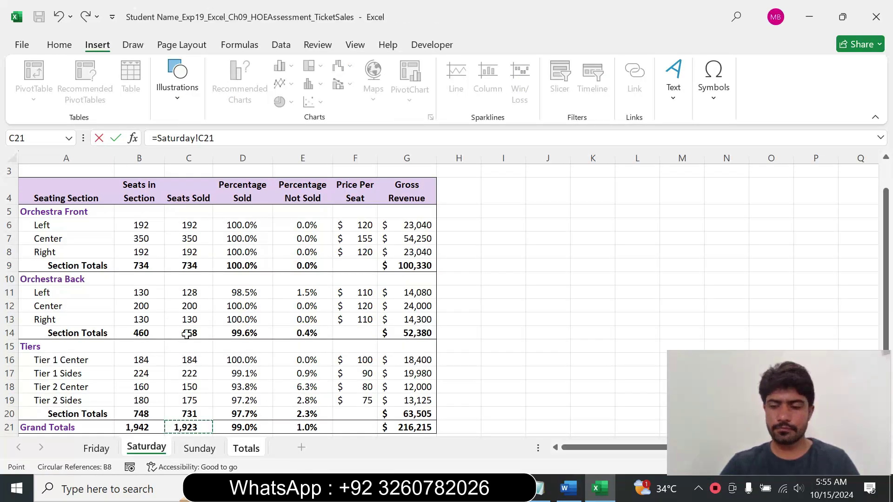
key("Escape")
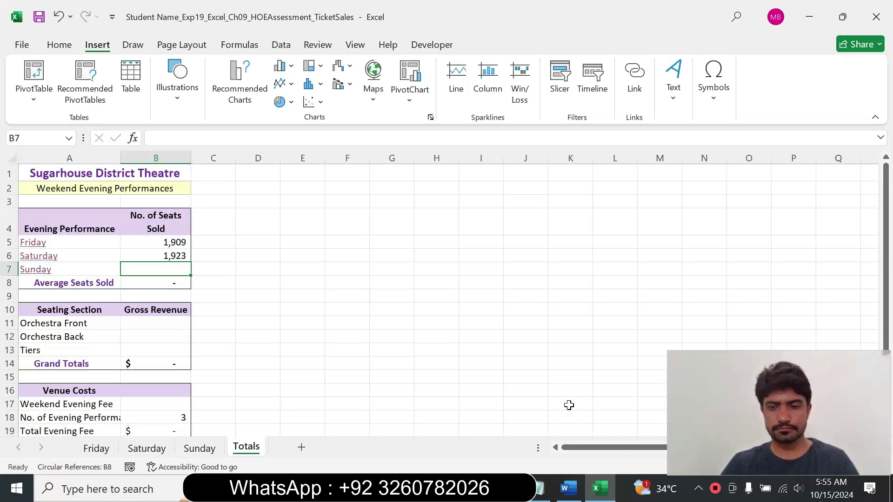
In Word, set the step 6 instruction text back to 9 pt and remove its highlighting
left_click(568, 488)
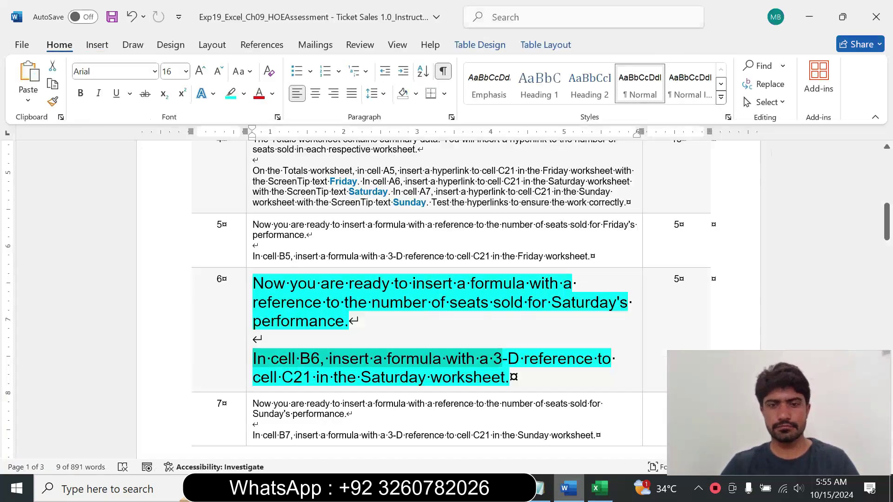
left_click(251, 363)
left_click(249, 364)
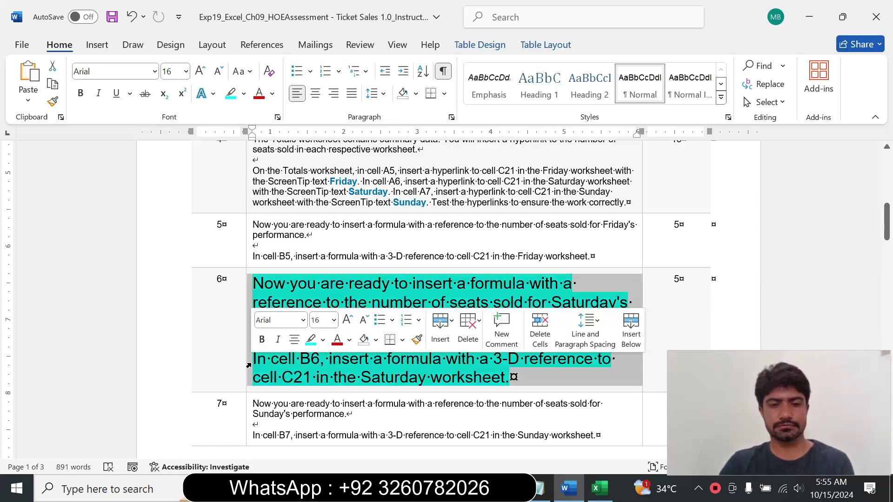
left_click(334, 320)
left_click(320, 61)
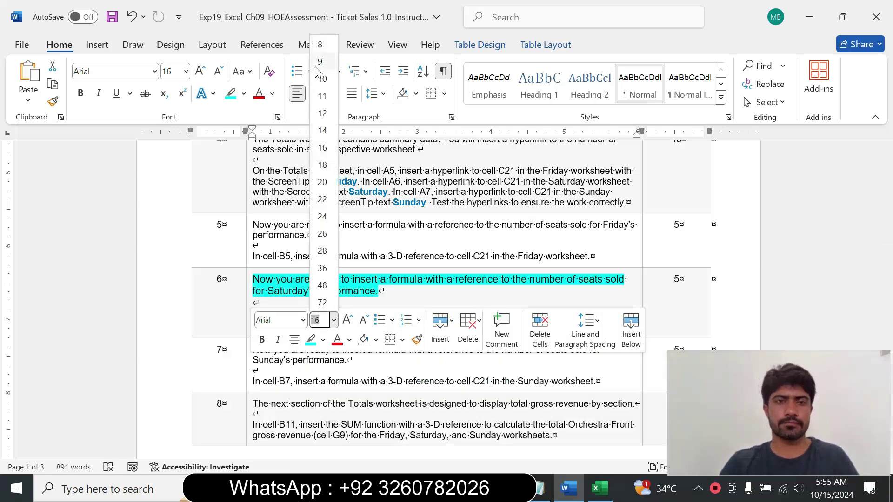
left_click(244, 95)
left_click(260, 206)
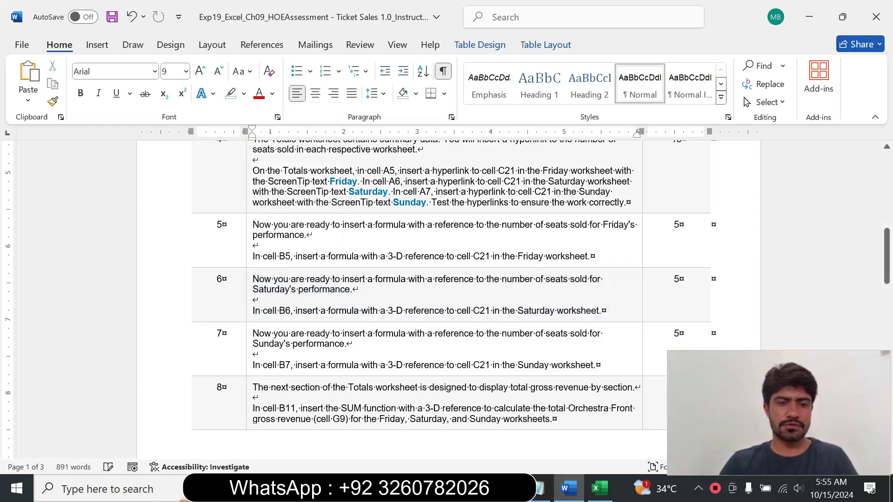
Enlarge the step 7 instruction text to 16 pt and highlight it in turquoise
left_click(249, 357)
left_click(334, 311)
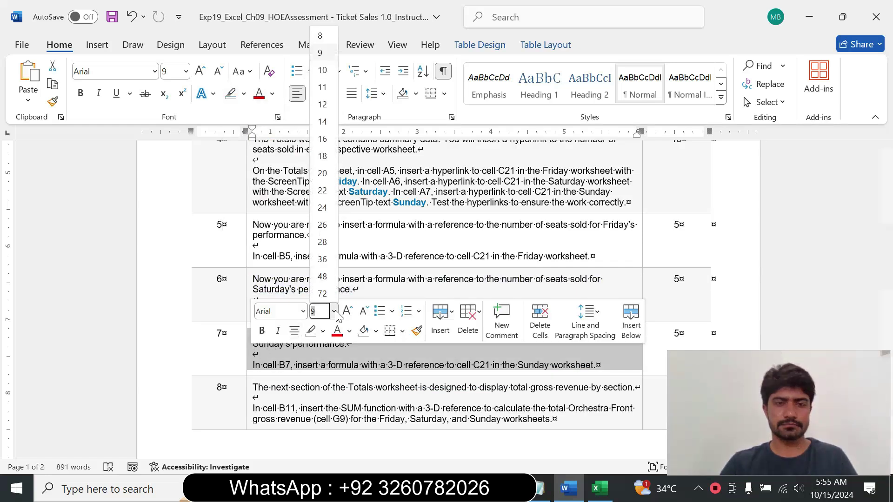
left_click(322, 138)
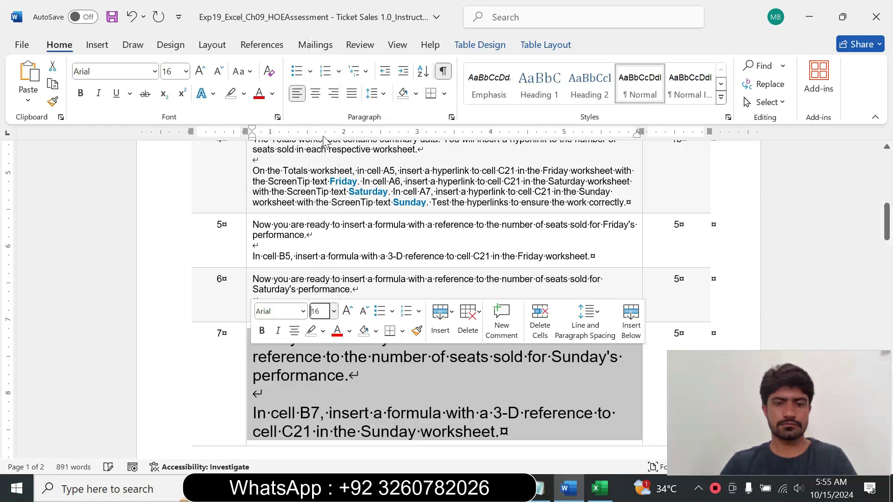
left_click(245, 94)
left_click(276, 140)
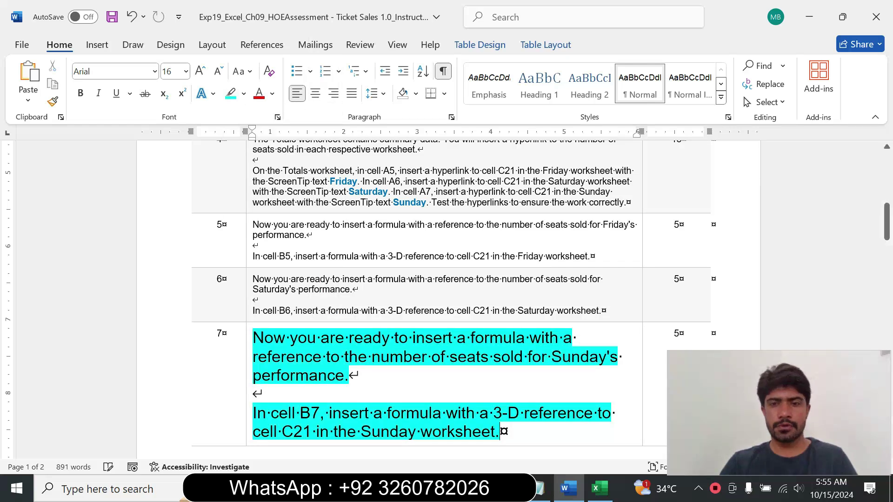
Read through the step 7 instructions by marking both sentences, and look at cell B7 on the Totals worksheet in Excel
scroll(886, 228, "down", 3)
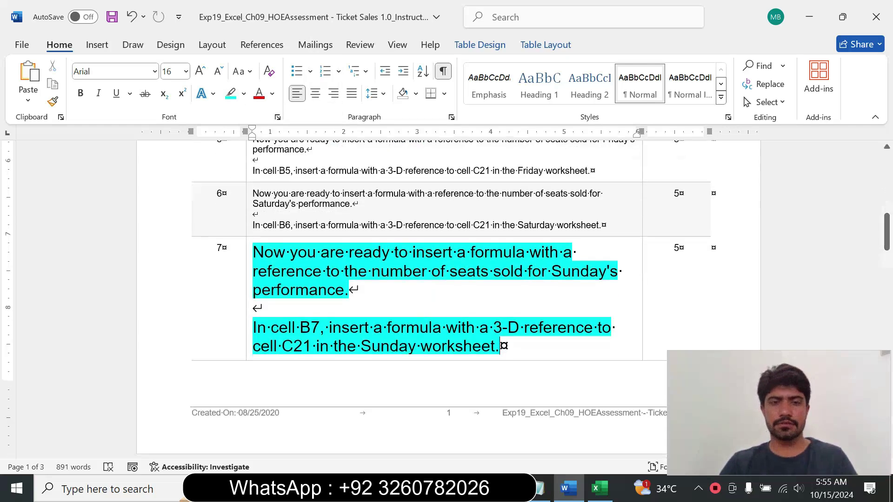
left_click_drag(254, 252, 358, 291)
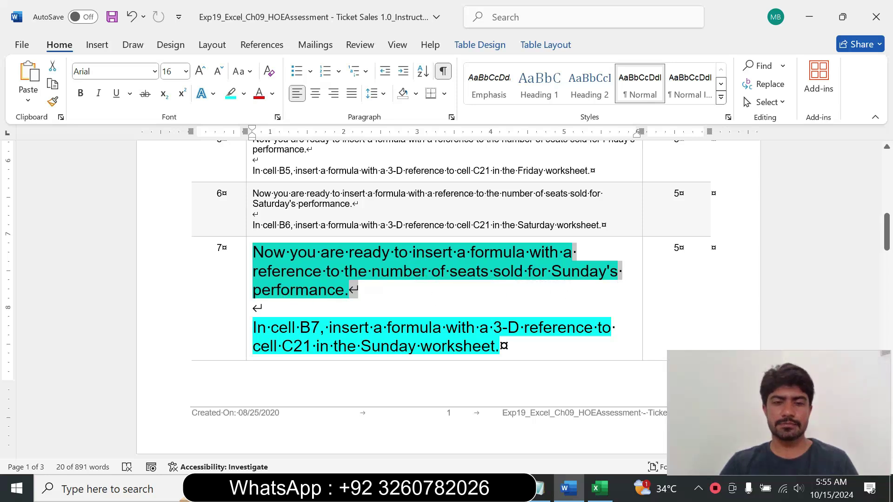
left_click_drag(253, 327, 499, 346)
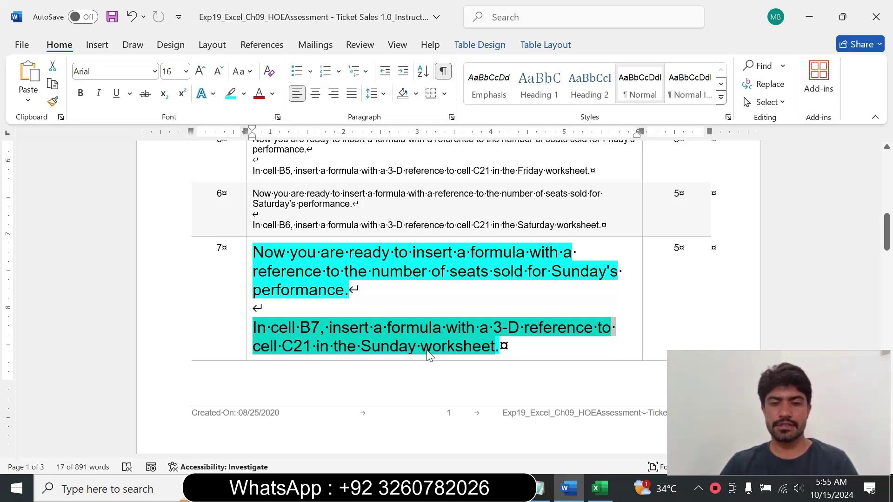
key("Right")
left_click_drag(254, 327, 507, 327)
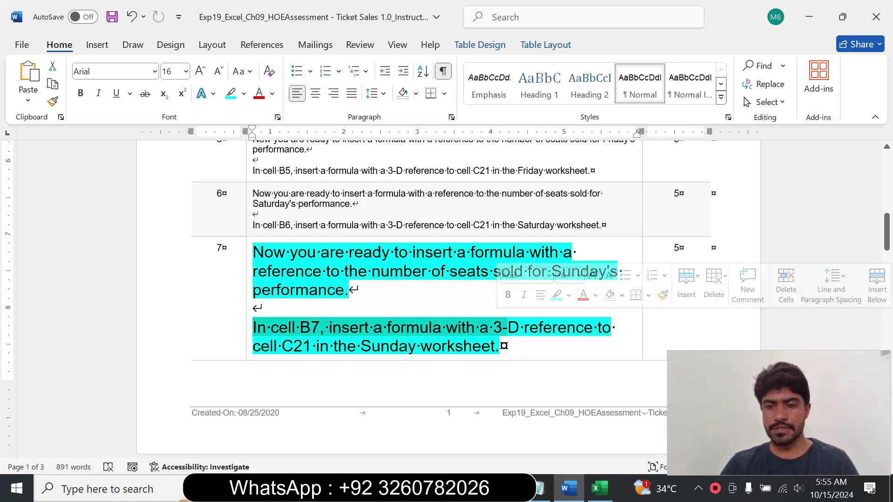
left_click(599, 489)
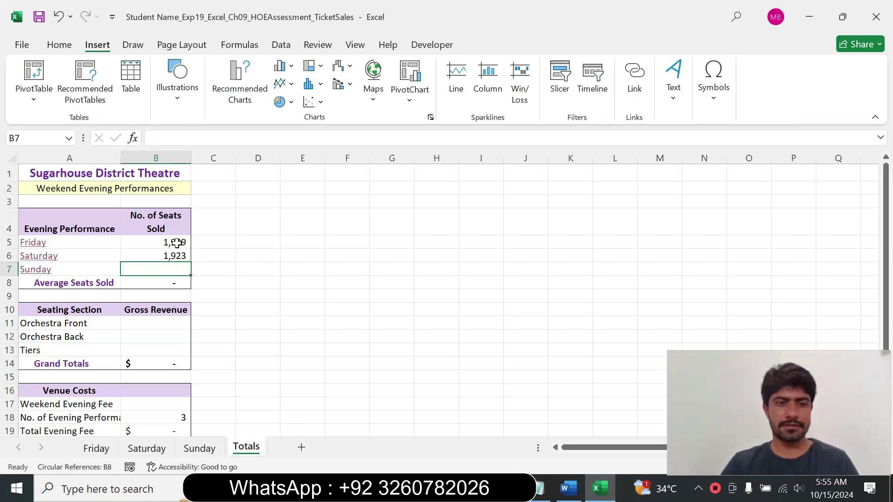
left_click(574, 495)
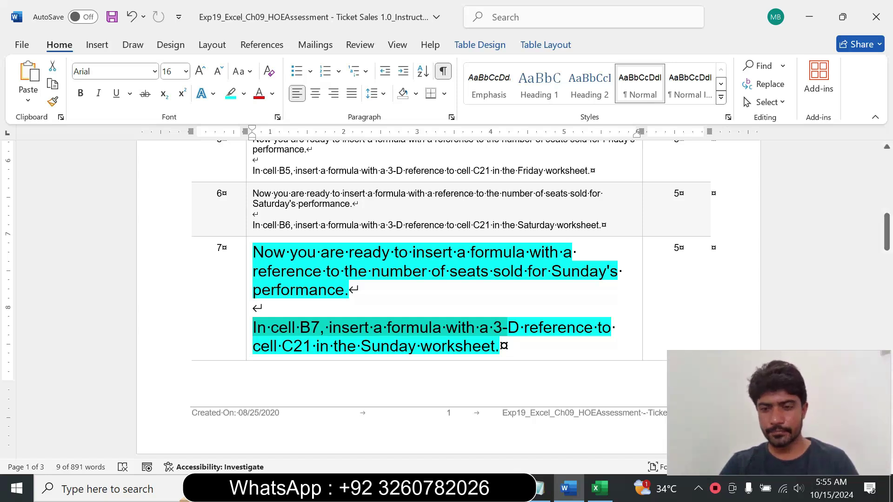
In Excel, enter the 3-D reference formula =Sunday!C21 in cell B7 of the Totals worksheet, rechecking the instructions in Word
left_click(599, 489)
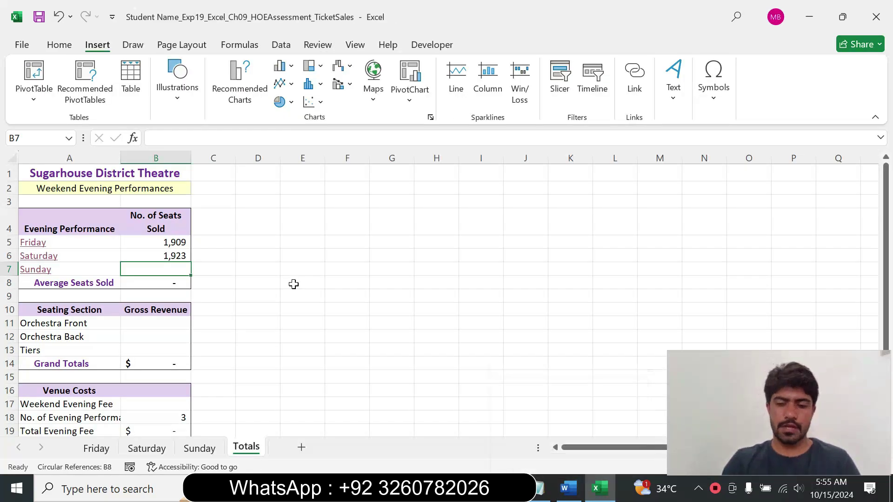
type("=")
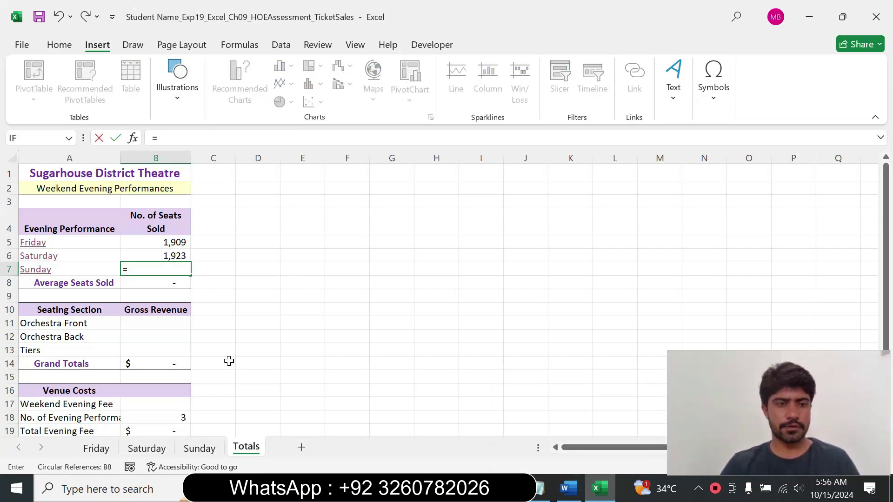
left_click(192, 449)
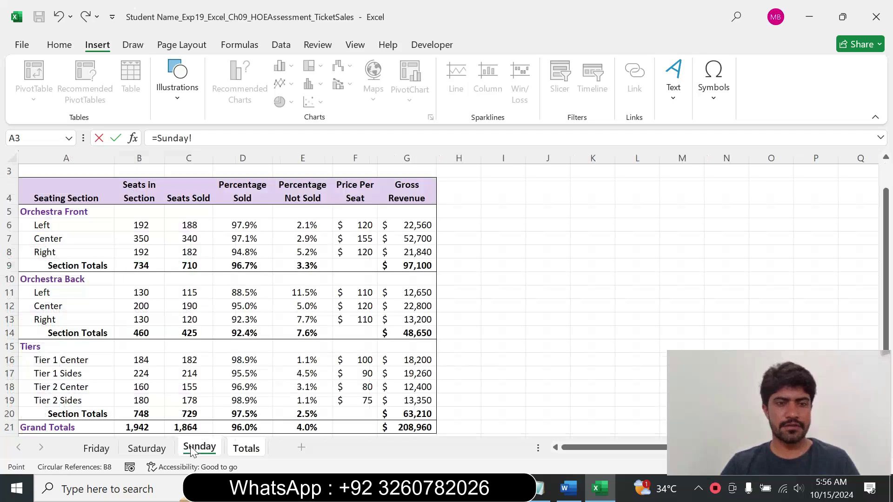
left_click(569, 489)
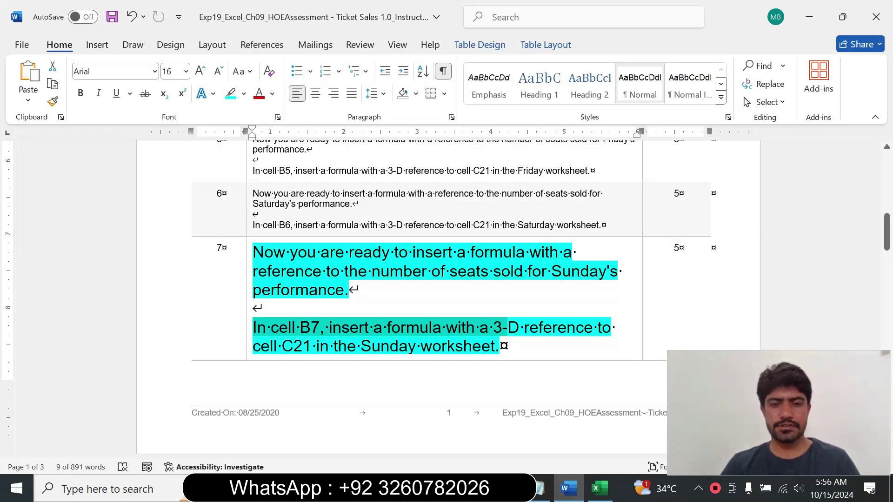
left_click(599, 488)
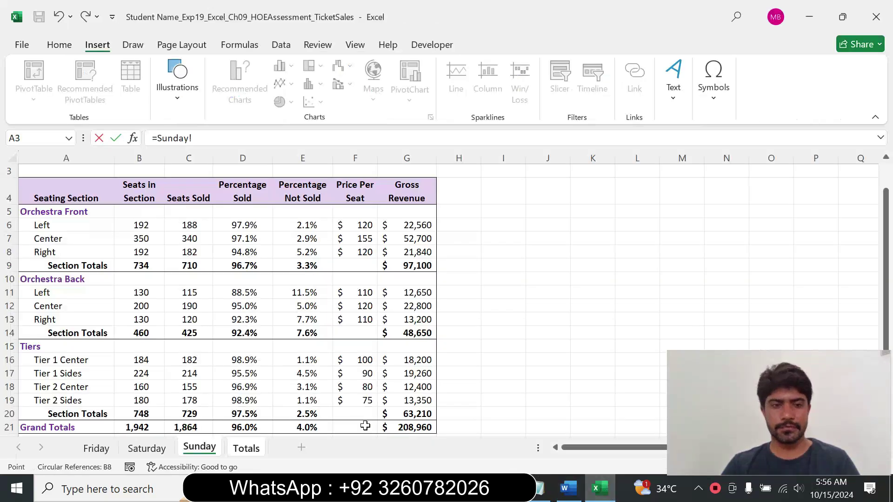
left_click(182, 429)
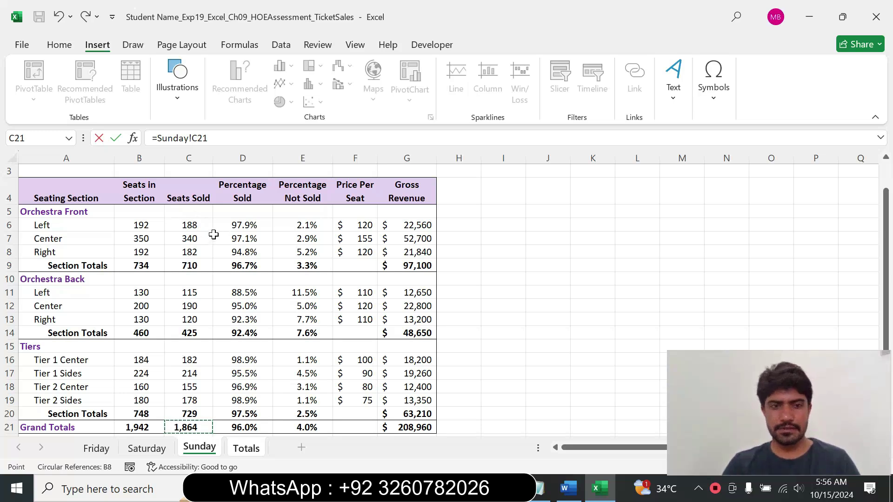
key("Return")
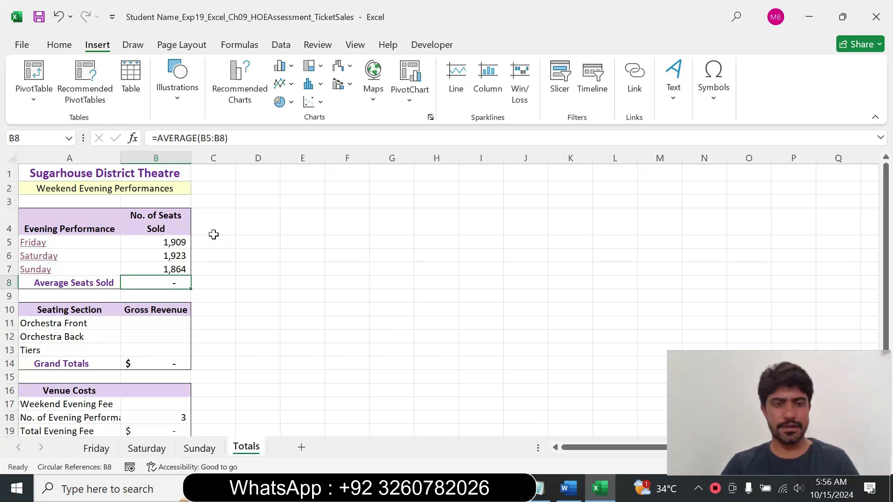
In Word, set the step 7 instruction text back to 9 pt and remove its highlighting
left_click(566, 490)
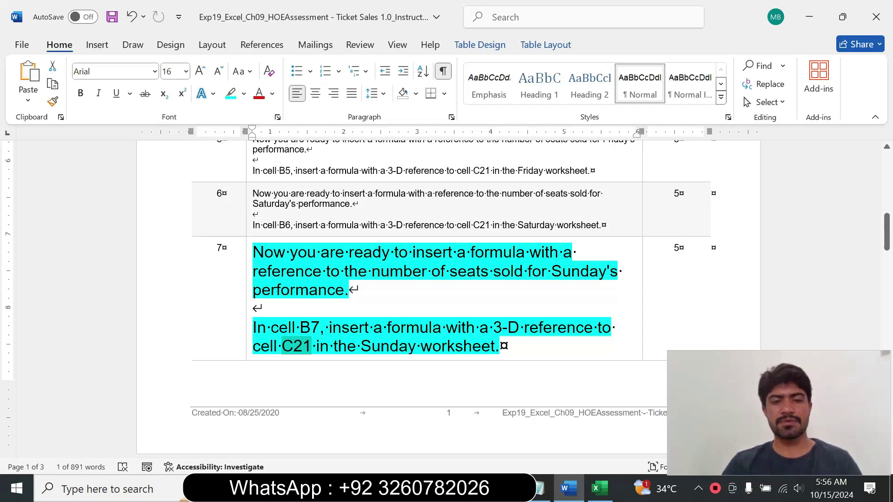
left_click(247, 342)
left_click(318, 296)
left_click(319, 38)
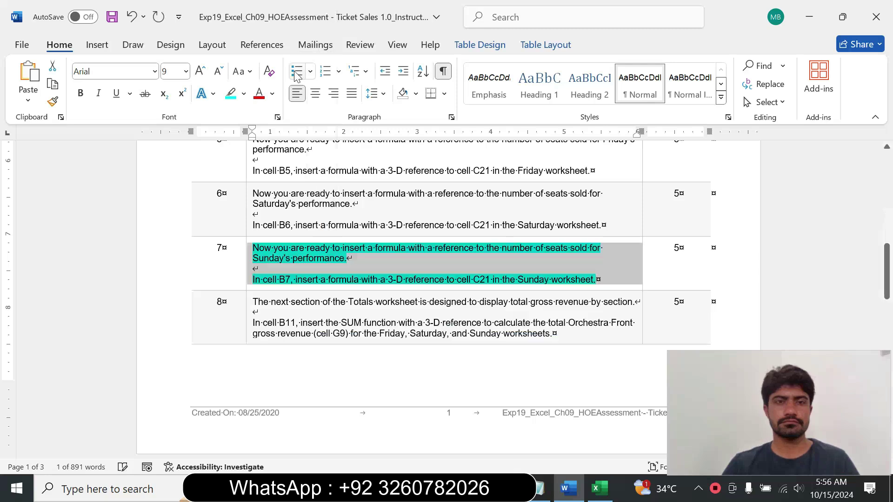
left_click(244, 94)
left_click(261, 207)
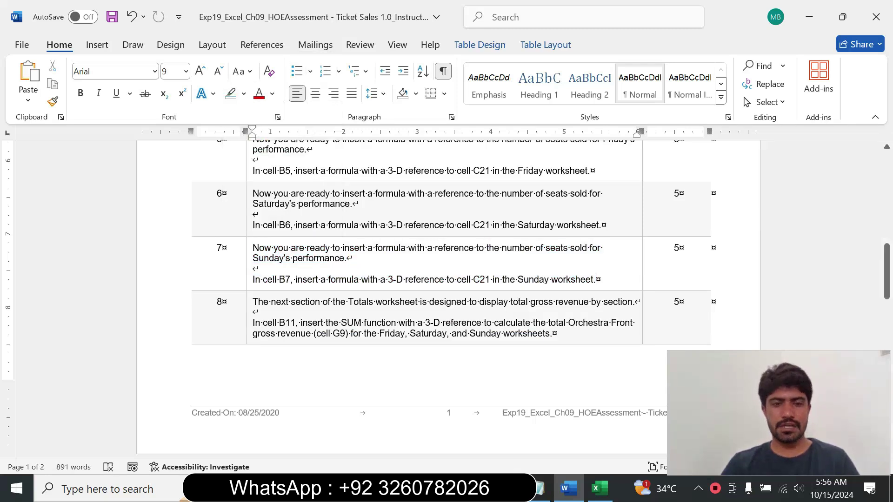
Enlarge the step 8 instruction text to 18 pt and highlight it in turquoise
left_click(247, 329)
left_click(318, 284)
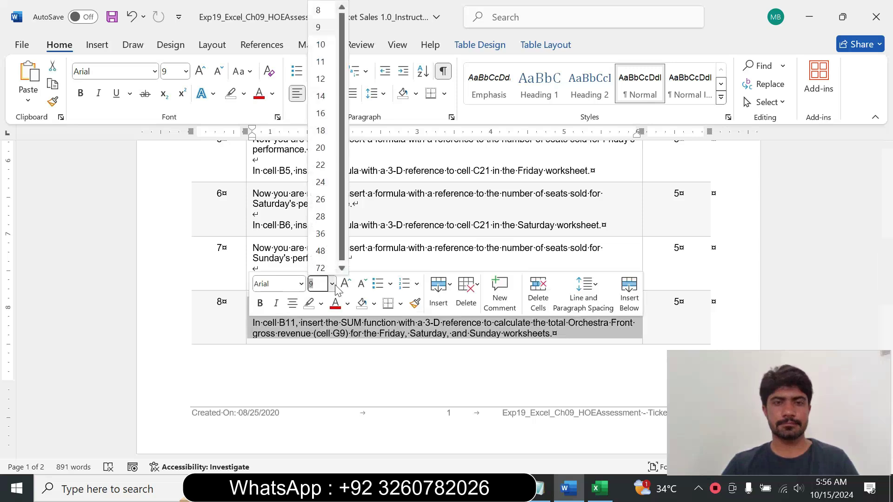
left_click(326, 130)
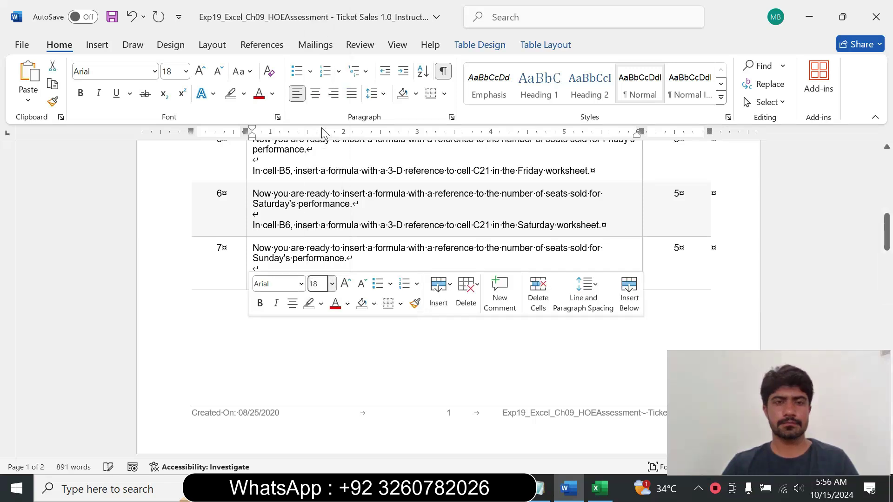
left_click(244, 94)
left_click(279, 142)
Read through the step 8 instructions by marking both paragraphs, and locate cell B11 on the Totals worksheet in Excel
left_click_drag(887, 233, 890, 272)
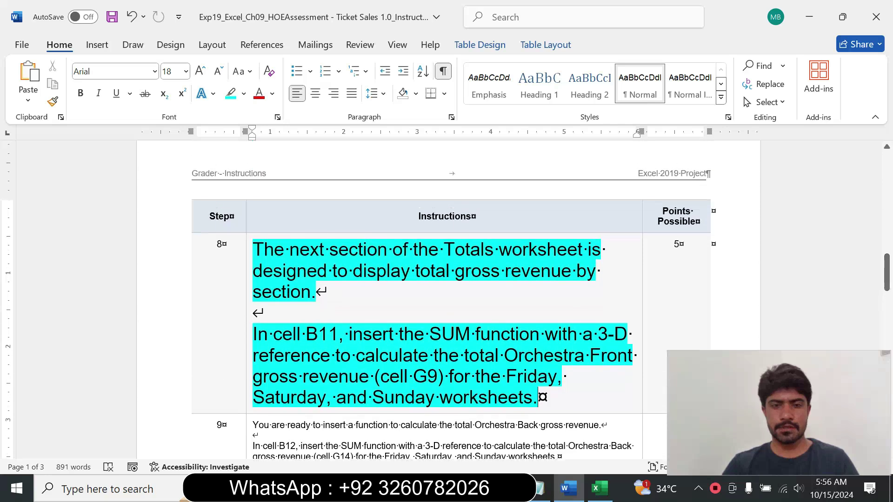
left_click_drag(253, 250, 339, 293)
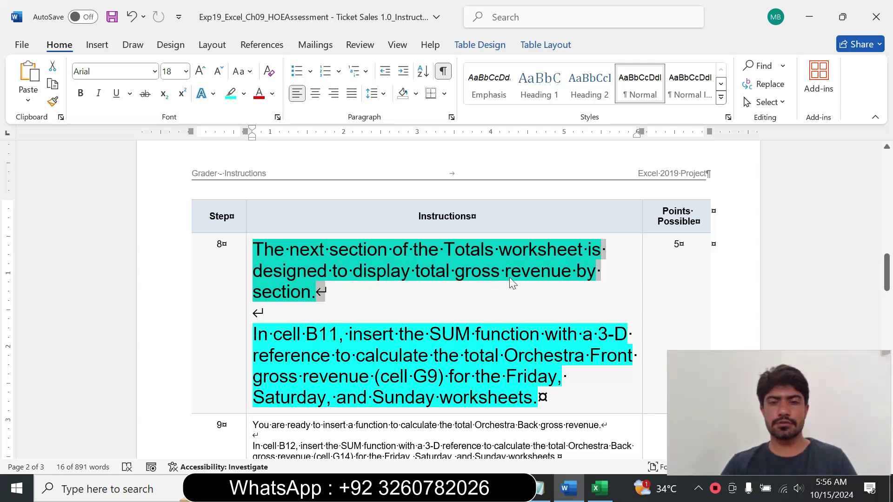
left_click_drag(253, 334, 539, 398)
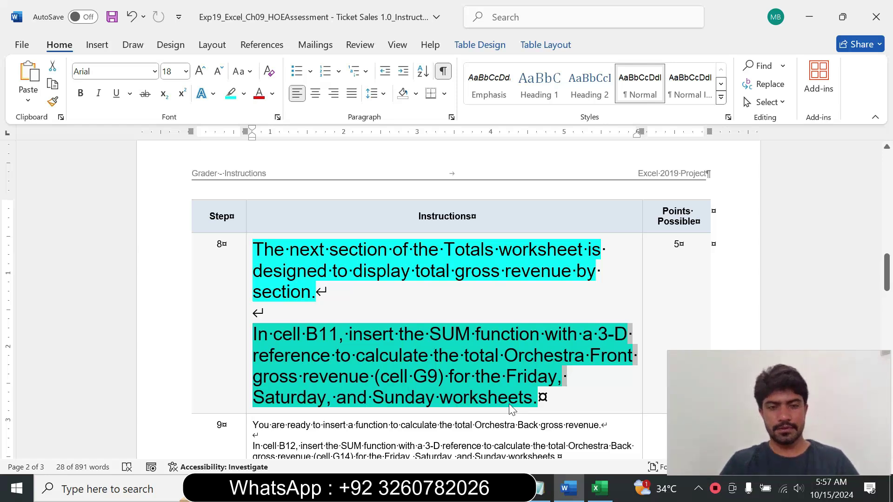
left_click(605, 495)
left_click(155, 327)
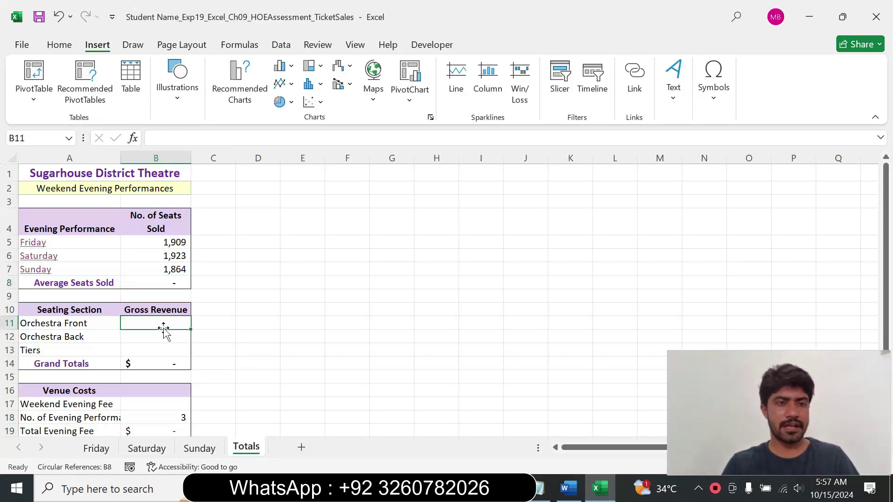
left_click(583, 500)
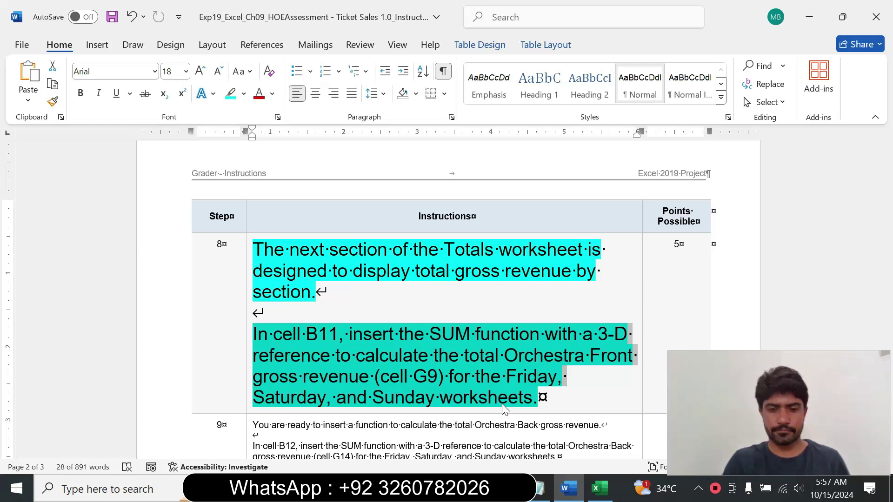
In Excel, try to enter a direct 3-D reference to cell G9 of the Friday through Sunday worksheets in Totals cell B11, rechecking Word
left_click(600, 488)
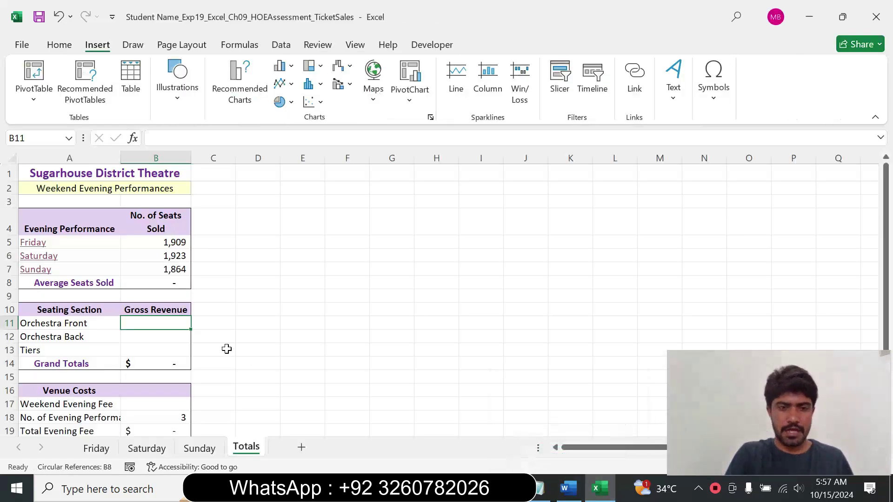
type("=")
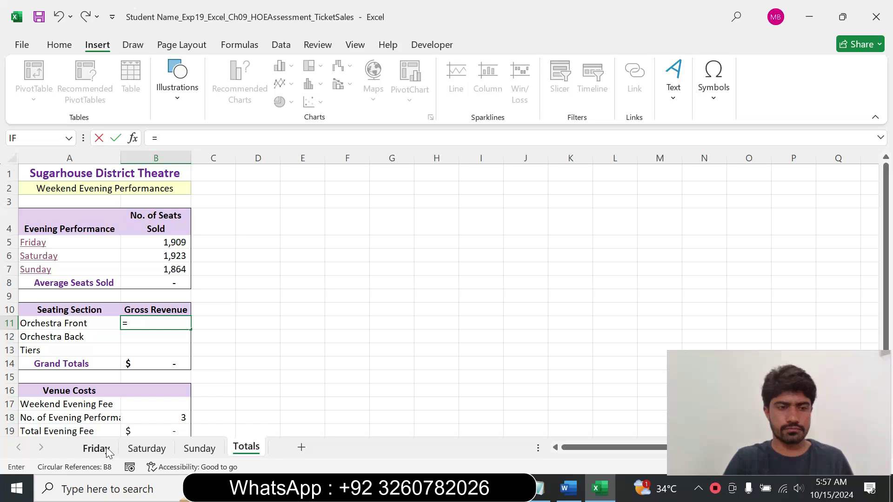
left_click(568, 488)
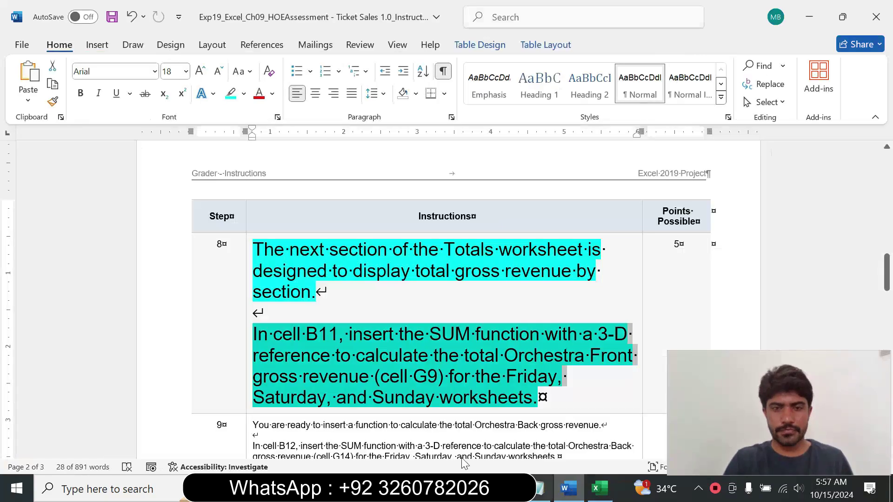
left_click(600, 488)
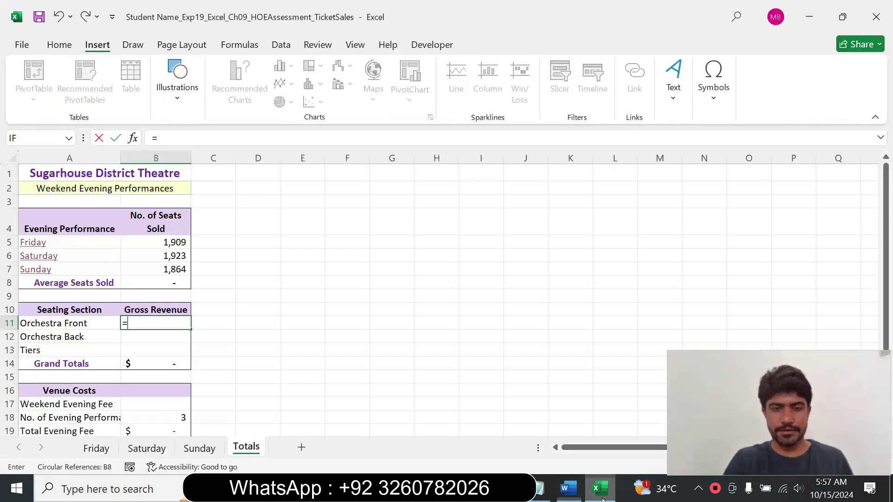
left_click(96, 448)
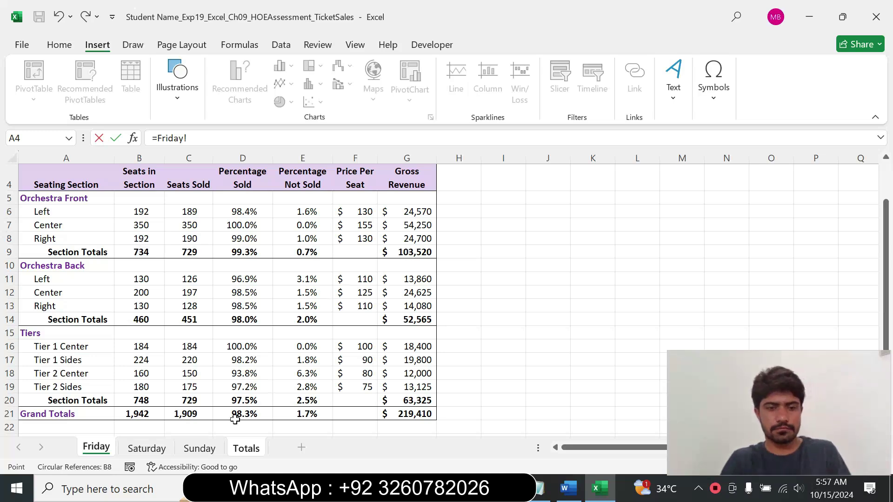
left_click(206, 449, "shift")
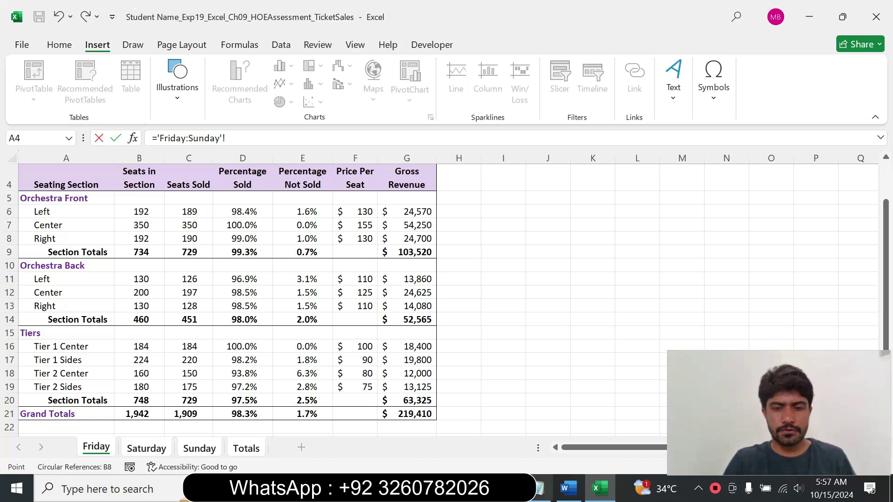
left_click(569, 488)
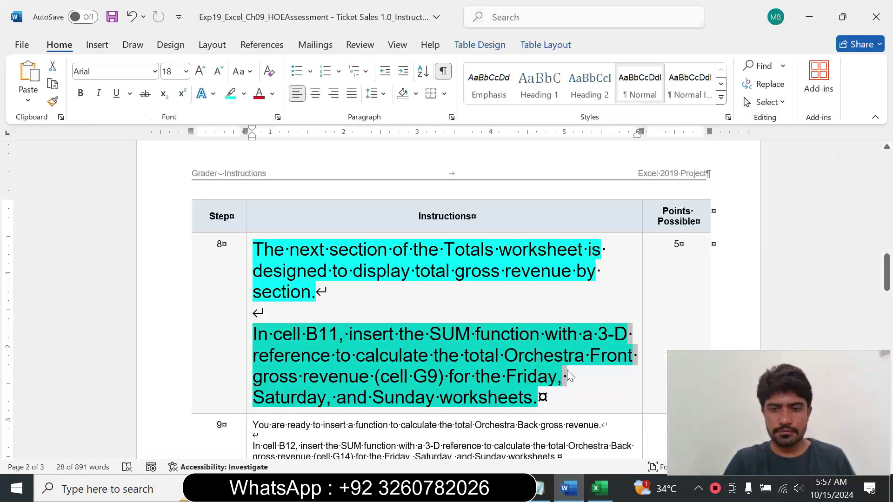
left_click(600, 489)
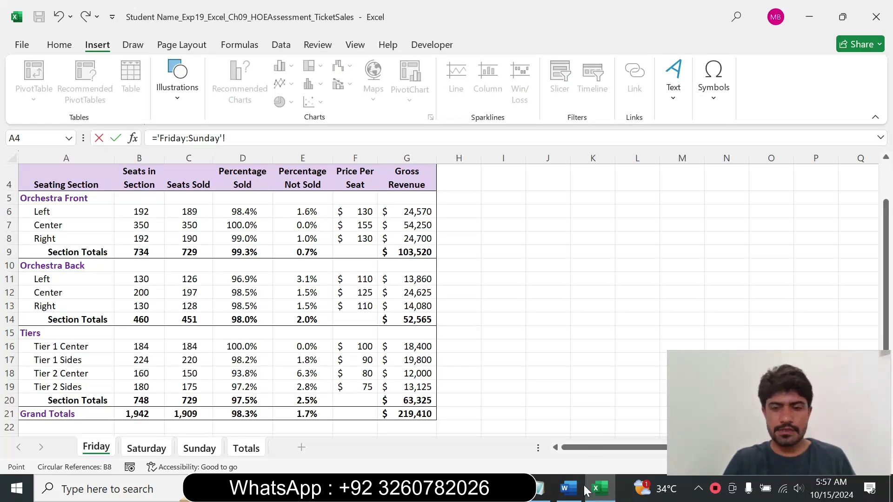
left_click(568, 489)
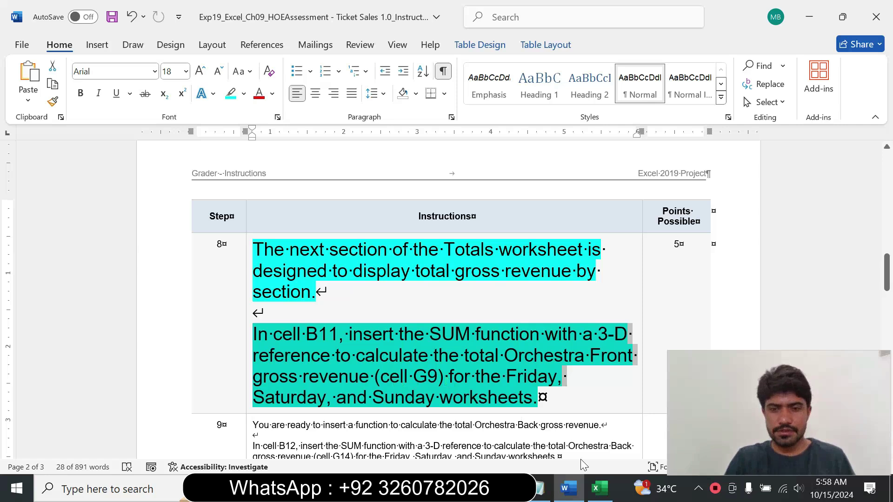
mouse_move(599, 488)
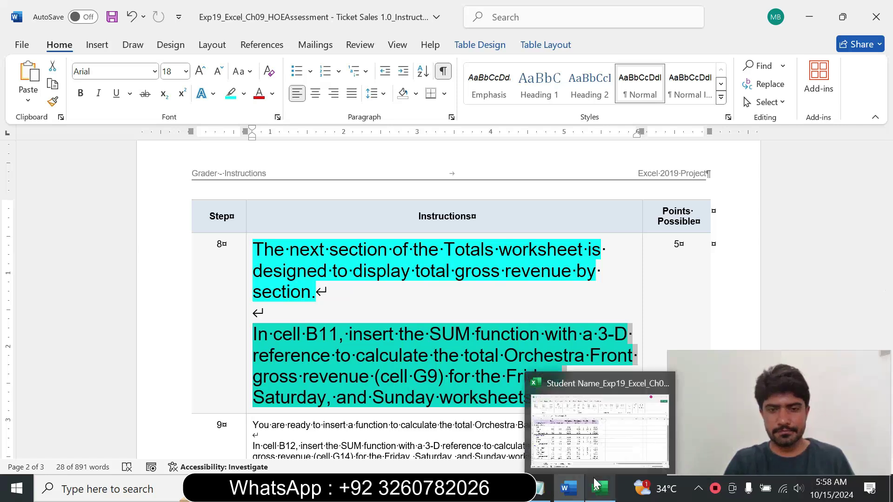
left_click(581, 428)
left_click(404, 251)
key("Return")
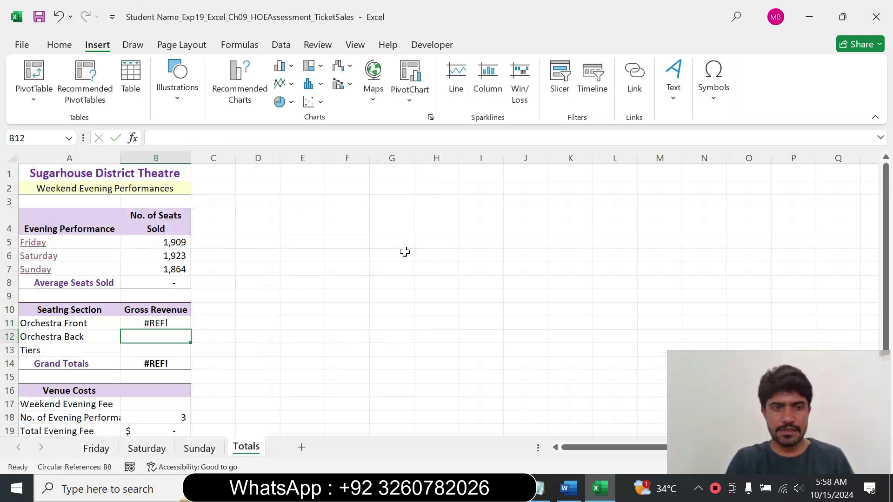
Erase part of the Friday:Sunday!G9 reference in cell B11, and undo the formula entry to empty the cell
left_click(144, 324)
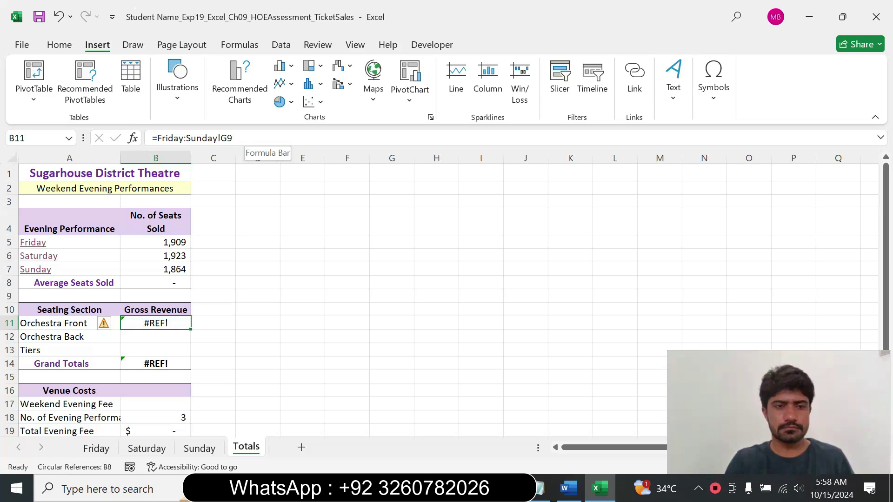
left_click(239, 138)
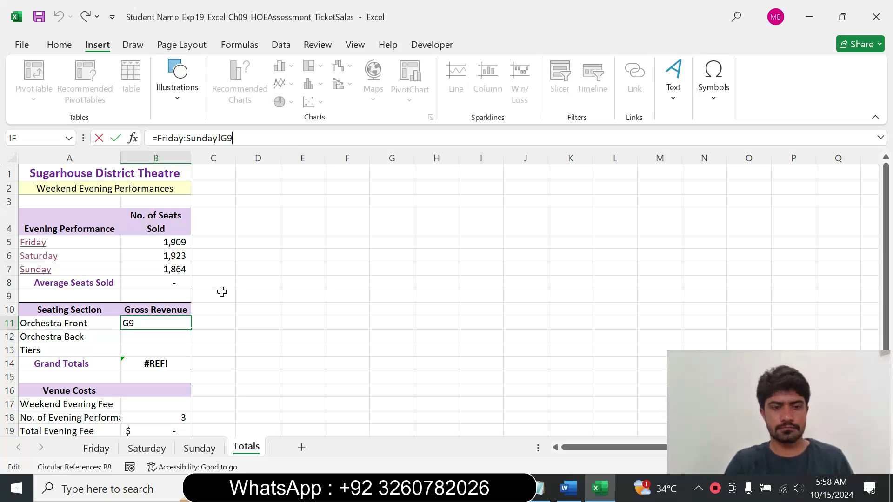
key("BackSpace")
key("BackSpace")
key("BackSpace")
key("BackSpace")
key("BackSpace")
key("BackSpace")
key("BackSpace")
key("BackSpace")
key("BackSpace")
key("BackSpace")
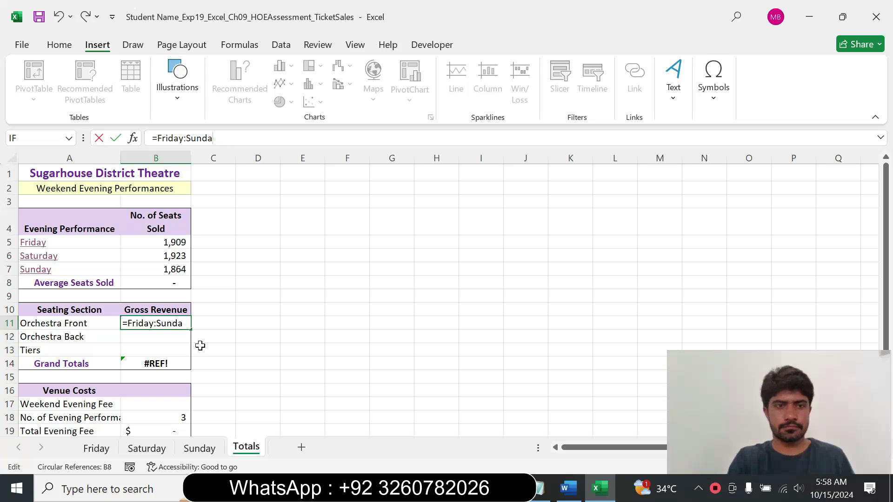
key("BackSpace")
key("BackSpace")
key("BackSpace")
key("BackSpace")
key("ctrl+z")
key("ctrl+z")
left_click(222, 348)
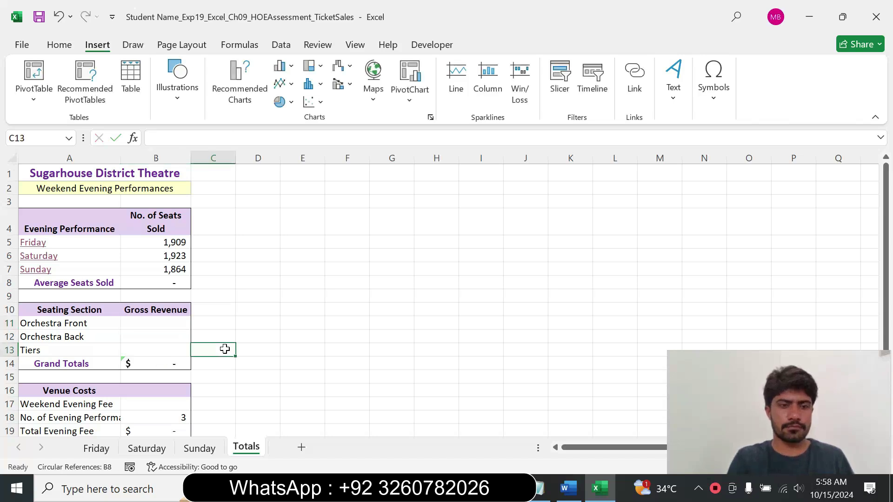
Undo the previous worksheet entry, and redo the =Sunday!C21 reference in cell B7
key("ctrl+z")
key("ctrl+z")
key("ctrl+z")
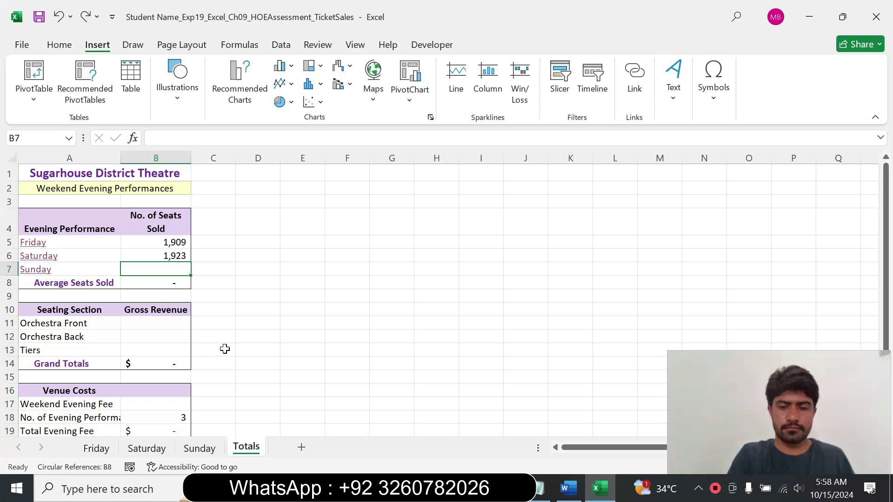
left_click(87, 17)
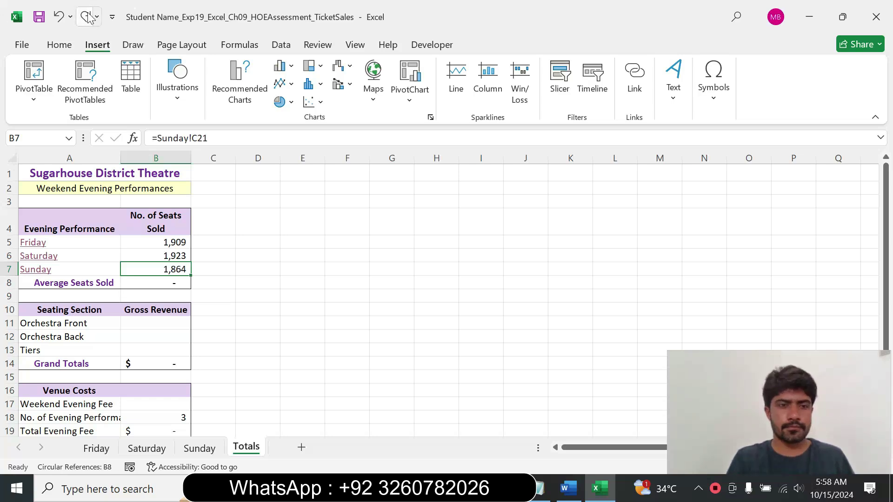
Recheck step 8 in Word, try the Friday:Sunday!G9 reference in cell B11 again without SUM, and clear the cell
left_click(165, 325)
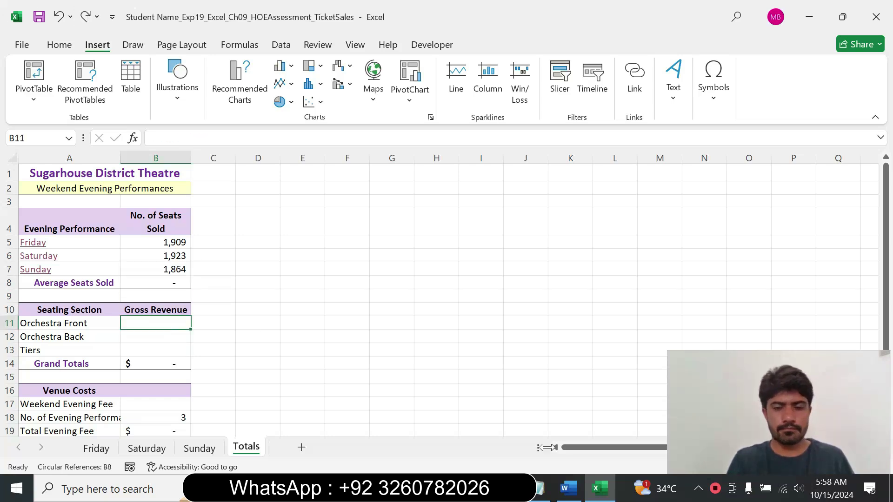
left_click(568, 488)
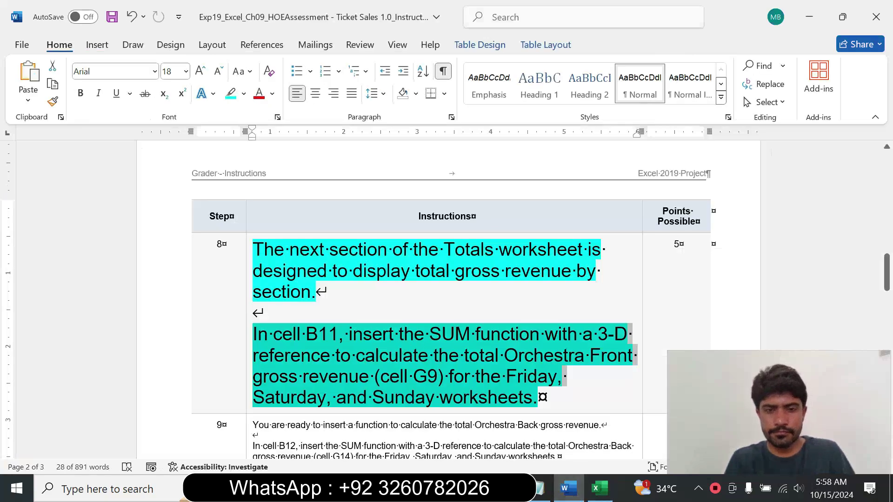
left_click(599, 488)
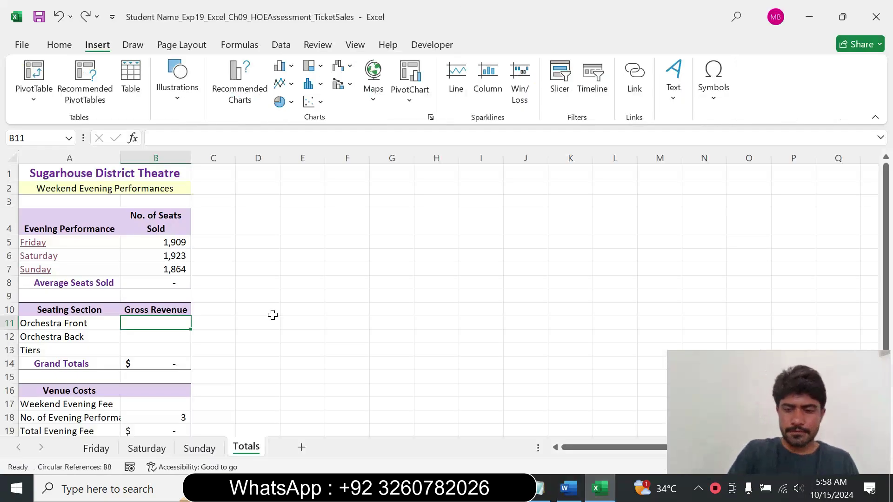
type("=s")
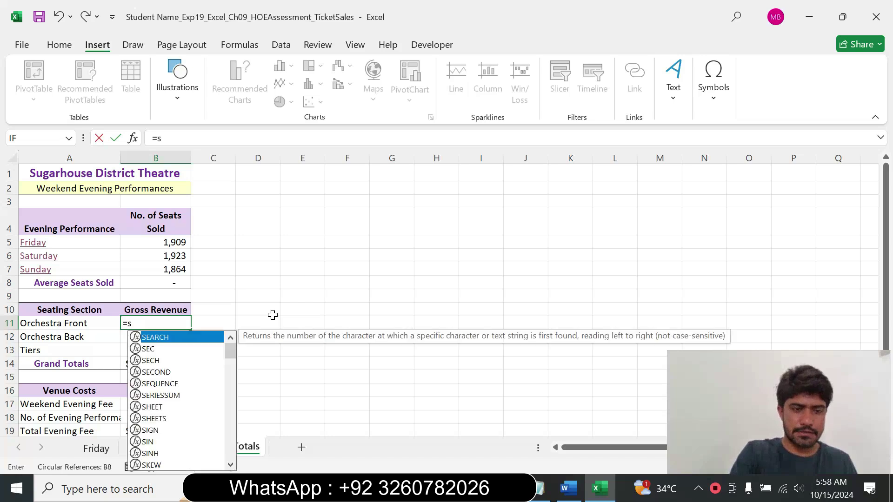
type("um")
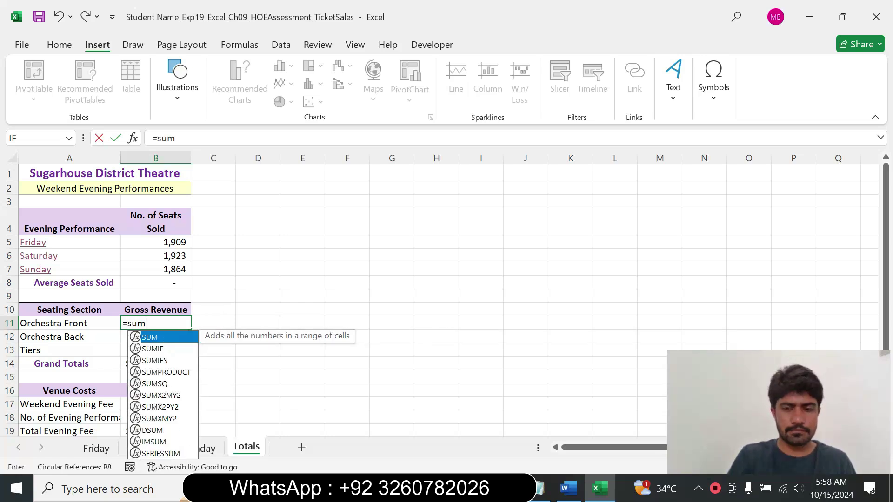
key("BackSpace")
key("BackSpace")
key("BackSpace")
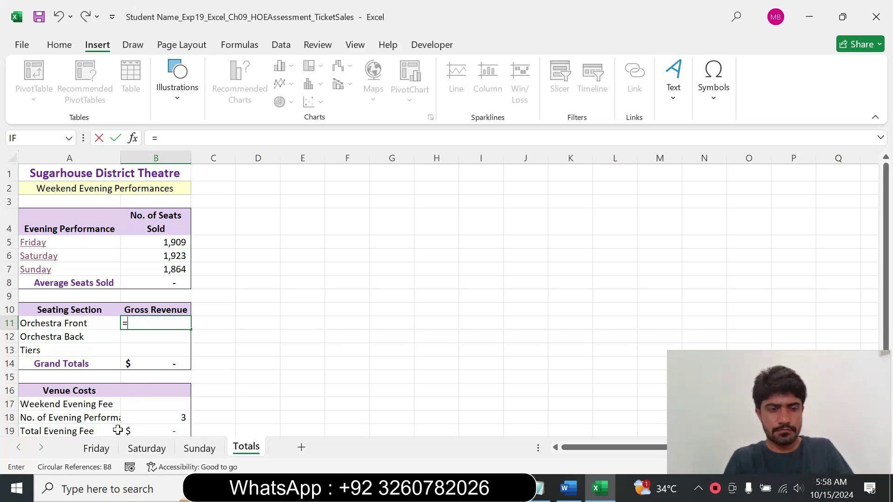
left_click(102, 449)
left_click(198, 449, "shift")
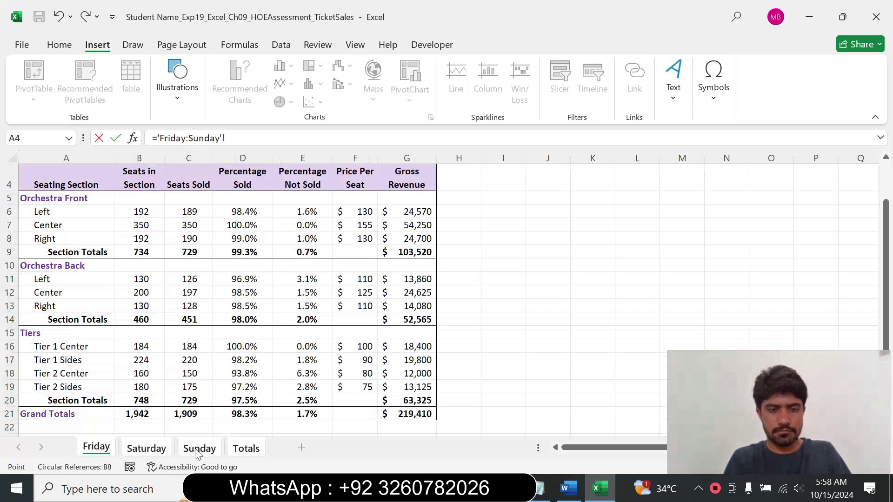
left_click(400, 254)
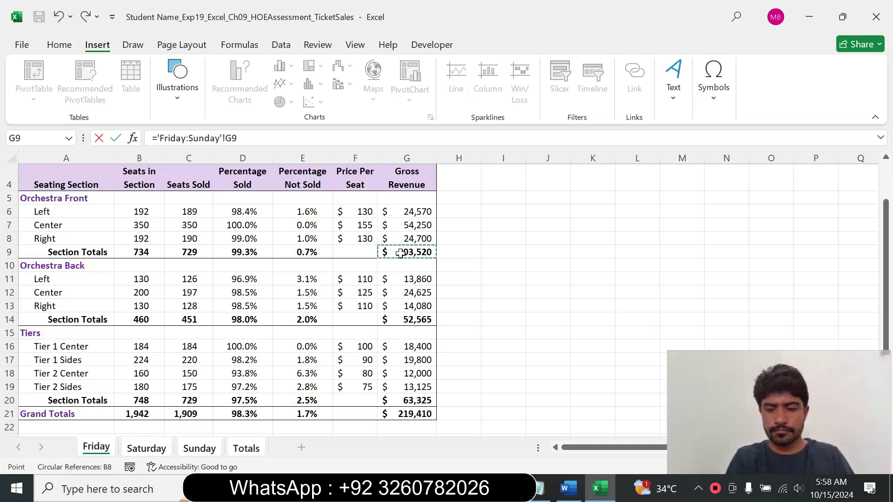
key("Return")
left_click(169, 325)
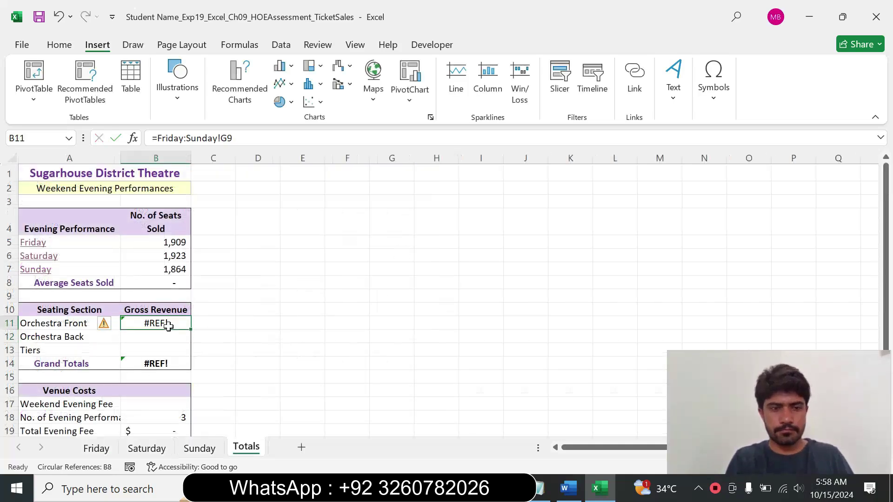
key("Delete")
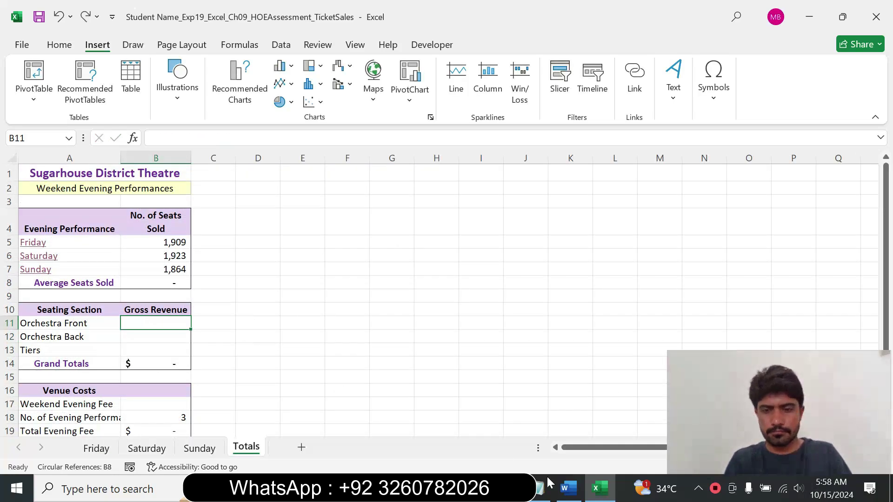
Recheck the step 8 instructions in Word, and enter =SUM(Friday!G9) in cell B11 of the Totals worksheet in Excel
left_click(568, 489)
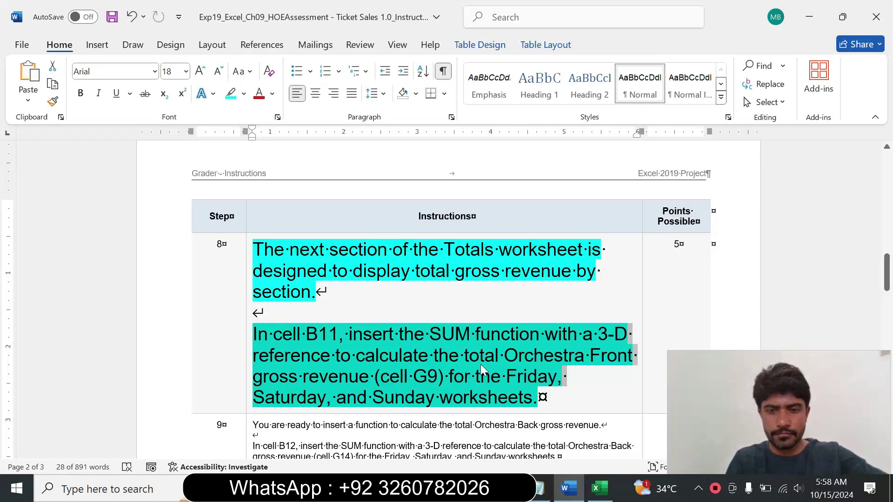
left_click(600, 488)
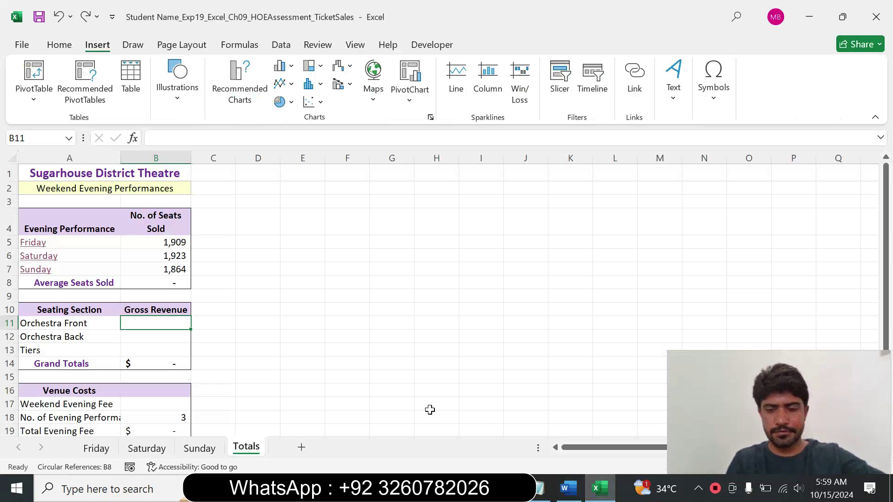
type("=")
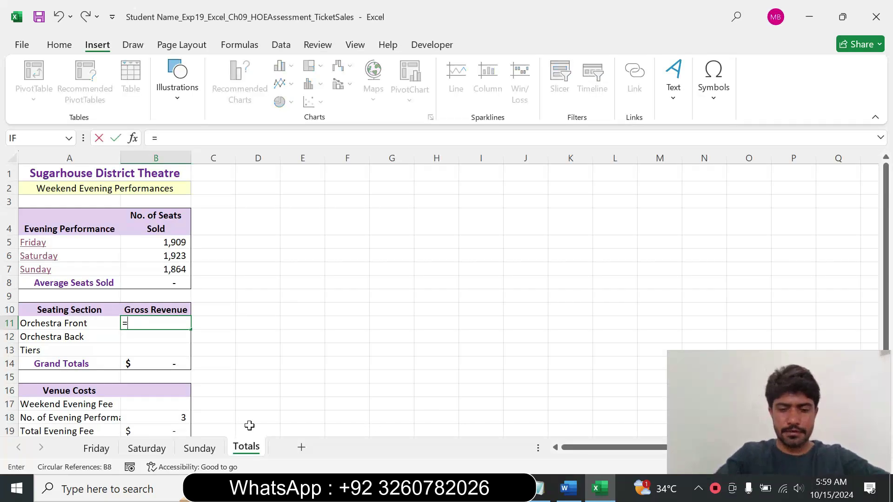
type("sum")
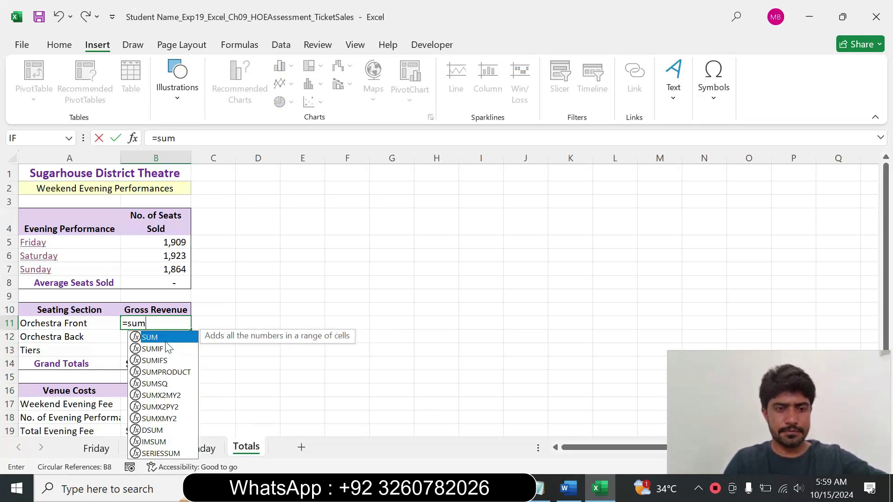
key("Tab")
left_click(96, 448)
left_click(413, 253)
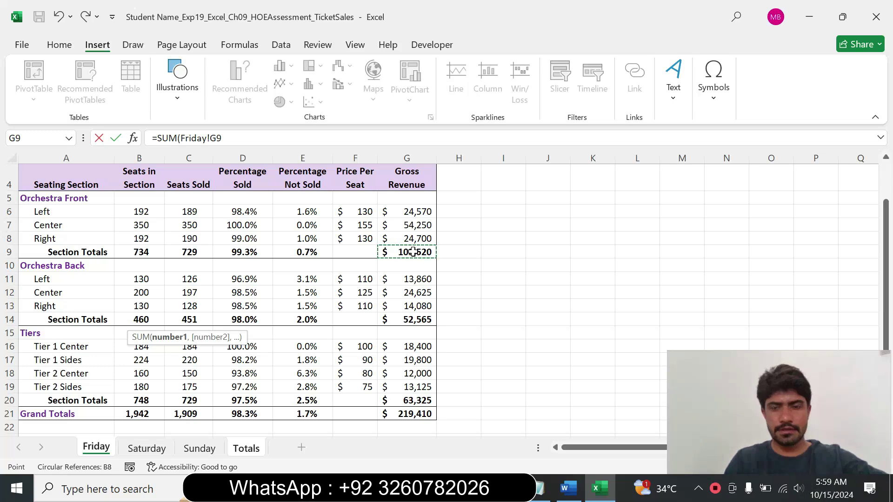
key("Return")
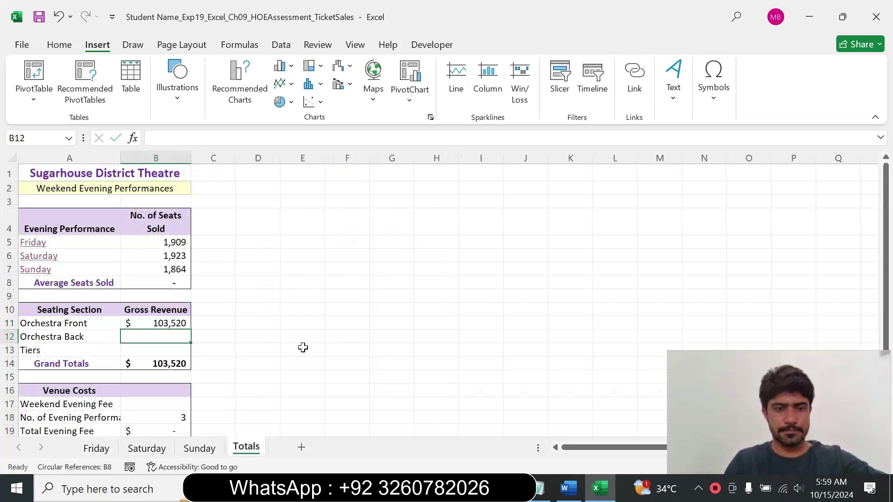
Switch to the Word instructions, reset the step 8 text to font size 9, and remove its highlighting
left_click(569, 488)
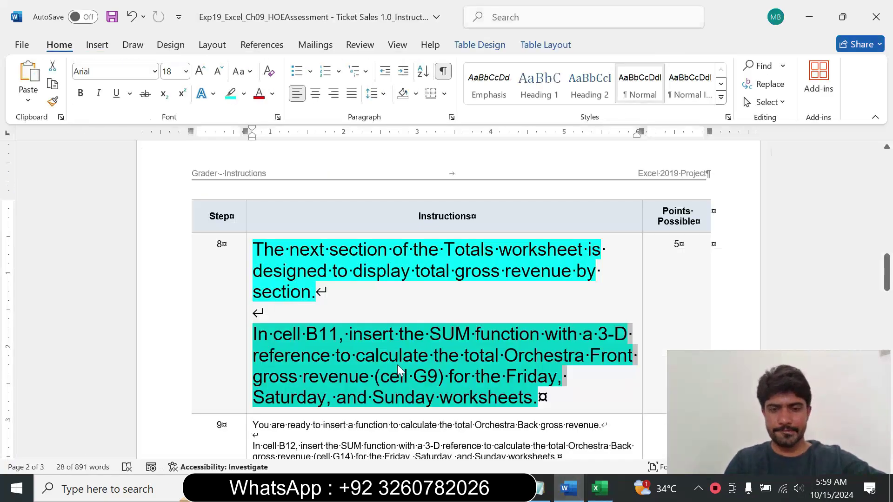
left_click(247, 351)
left_click(330, 306)
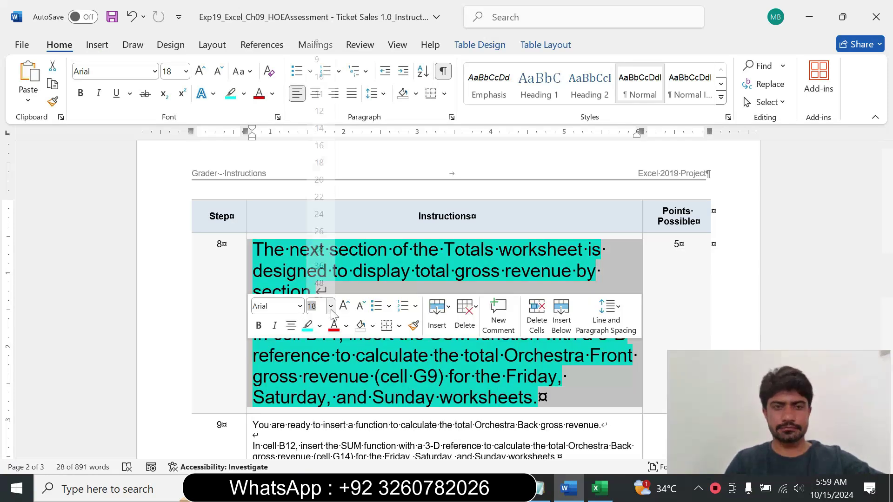
left_click_drag(888, 326, 888, 282)
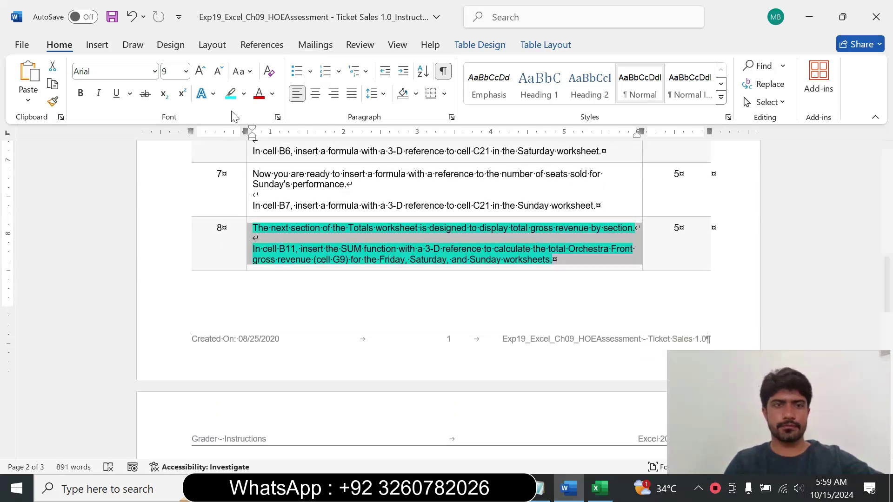
left_click(244, 93)
left_click(275, 206)
left_click(520, 296)
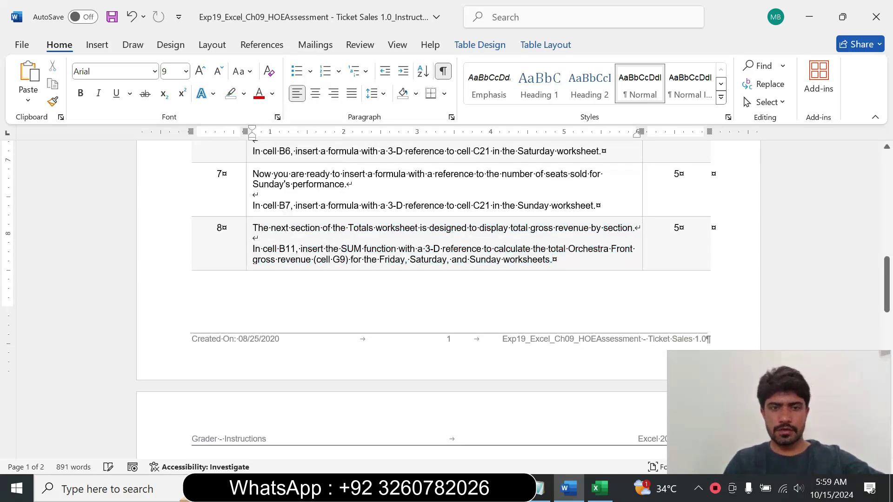
Enlarge the step 9 instruction text to font size 14 and highlight it in turquoise
left_click_drag(888, 284, 891, 324)
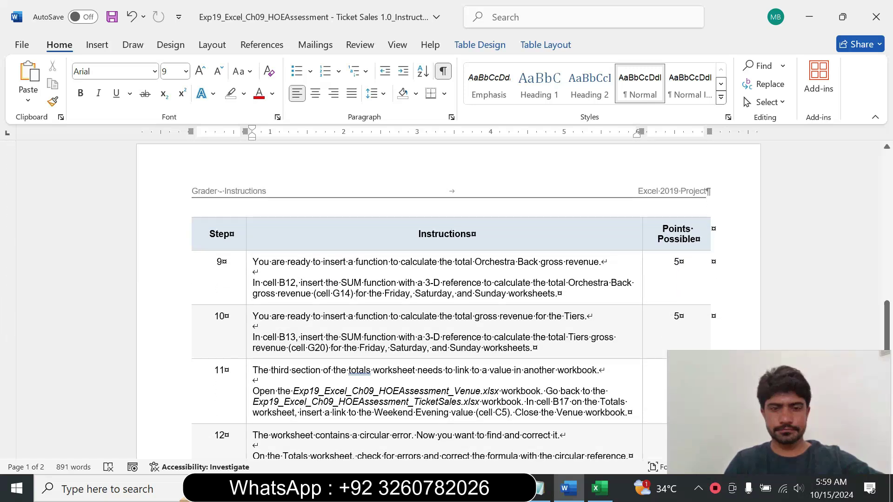
left_click(248, 295)
left_click(334, 249)
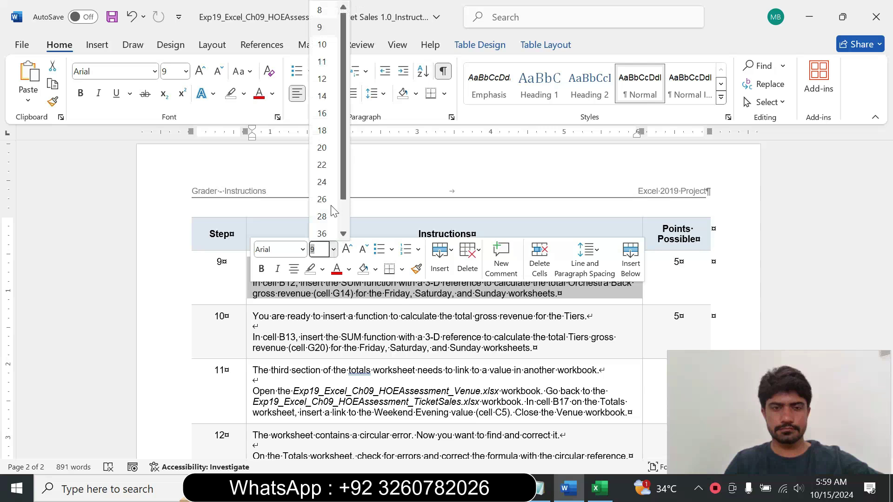
left_click(327, 98)
left_click(243, 93)
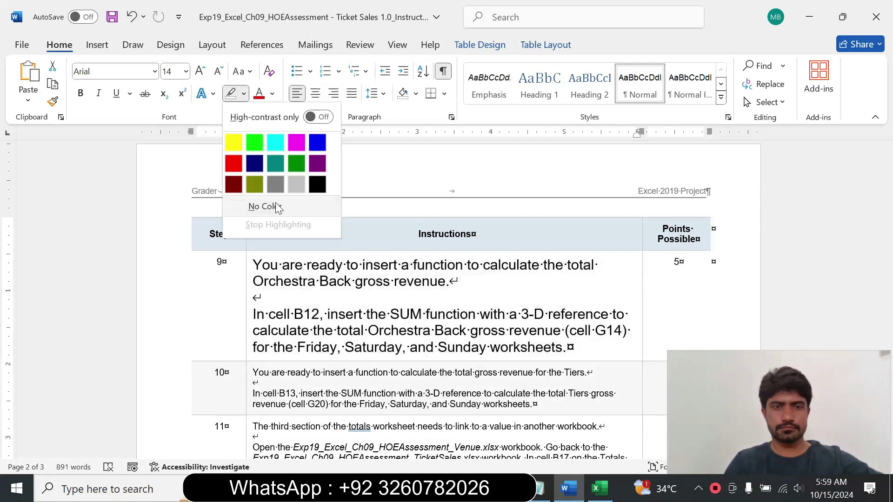
left_click(276, 145)
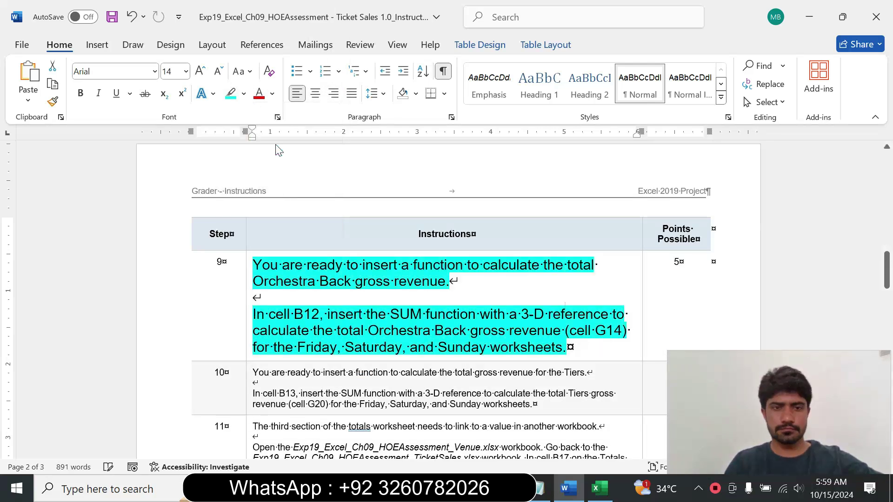
Read the step 9 instructions for cell B12, and look through the Saturday, Friday and Sunday worksheets in Excel
left_click_drag(254, 264, 447, 281)
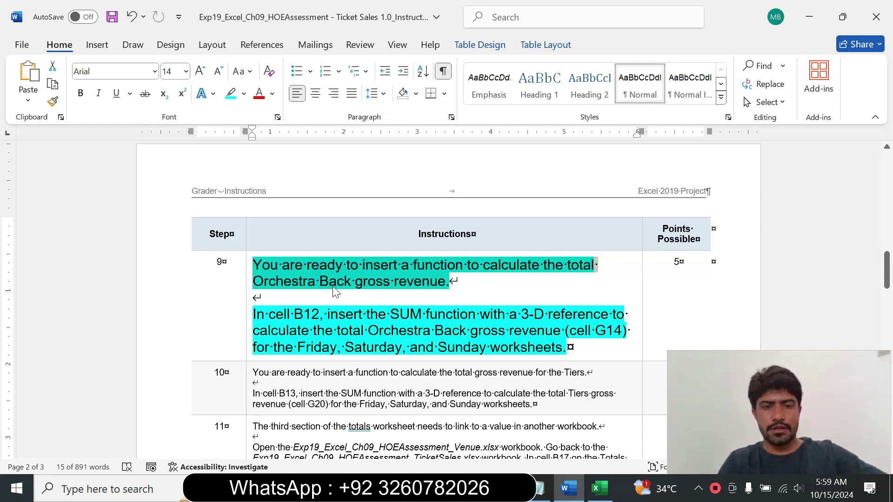
left_click_drag(254, 314, 565, 347)
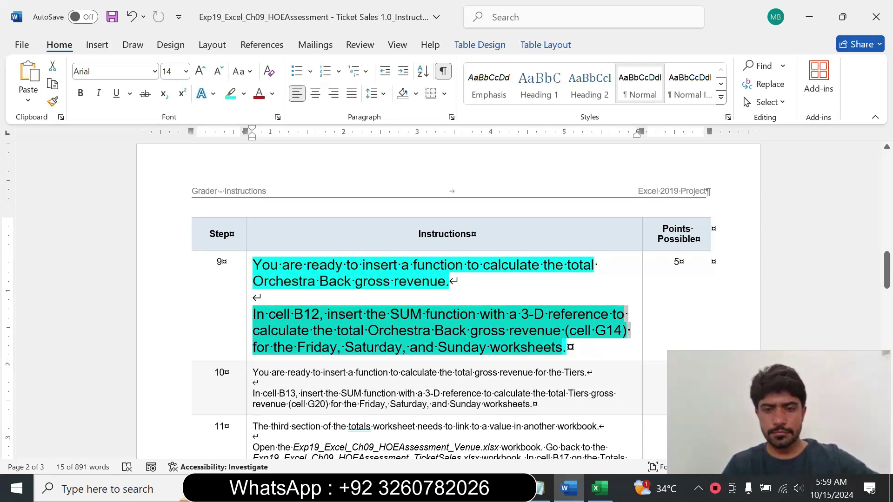
left_click_drag(260, 332, 277, 325)
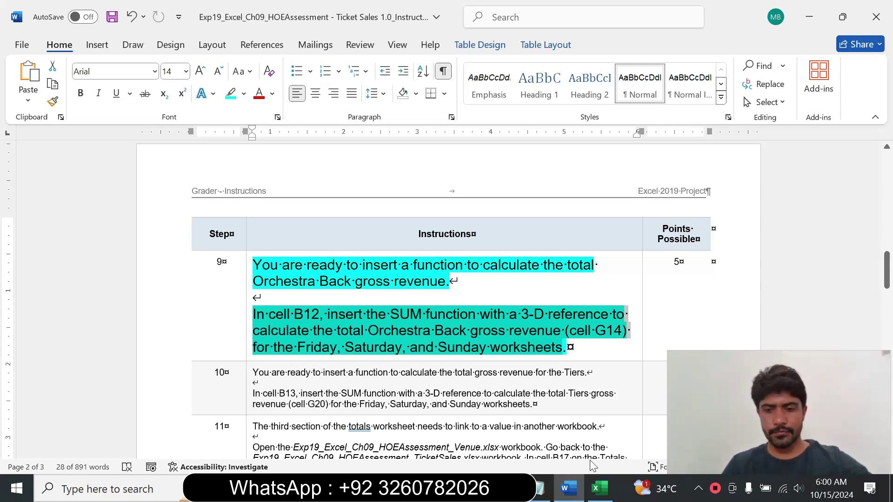
left_click(599, 488)
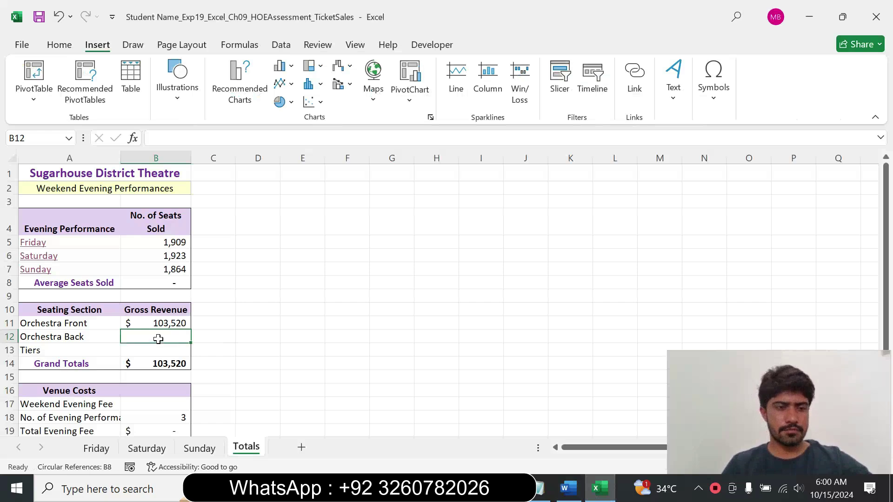
left_click(146, 448)
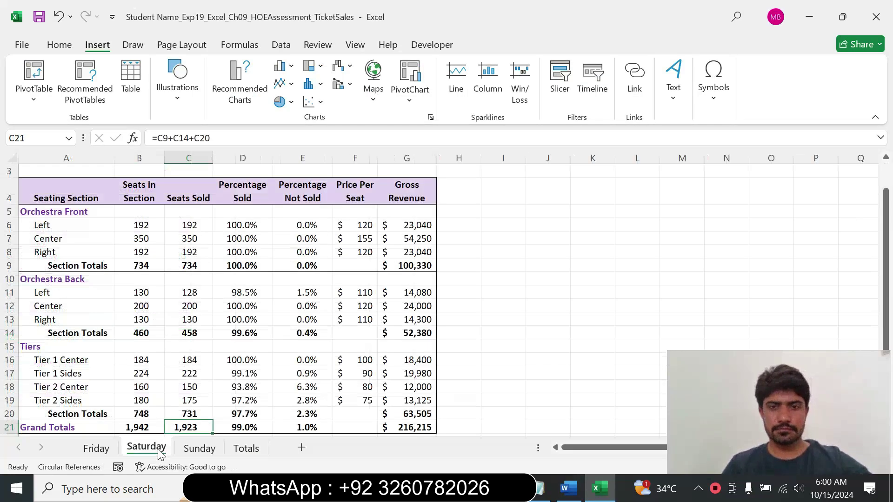
left_click(96, 448)
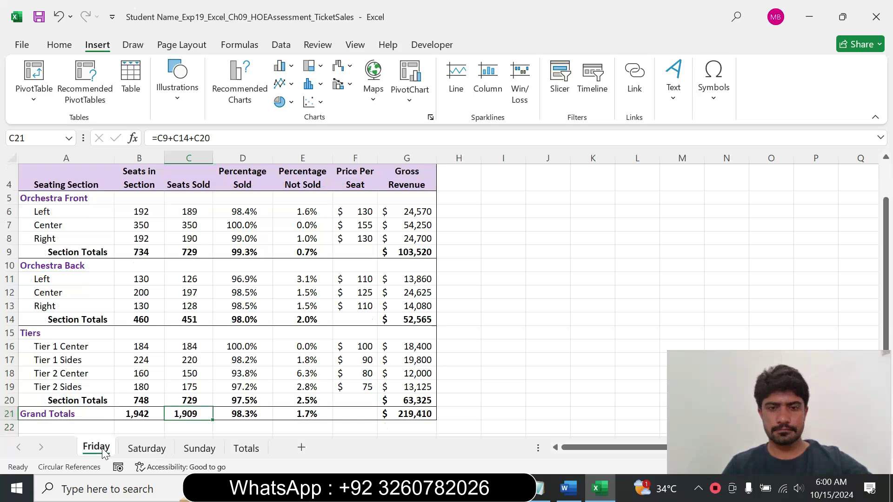
left_click(197, 450)
left_click(155, 450)
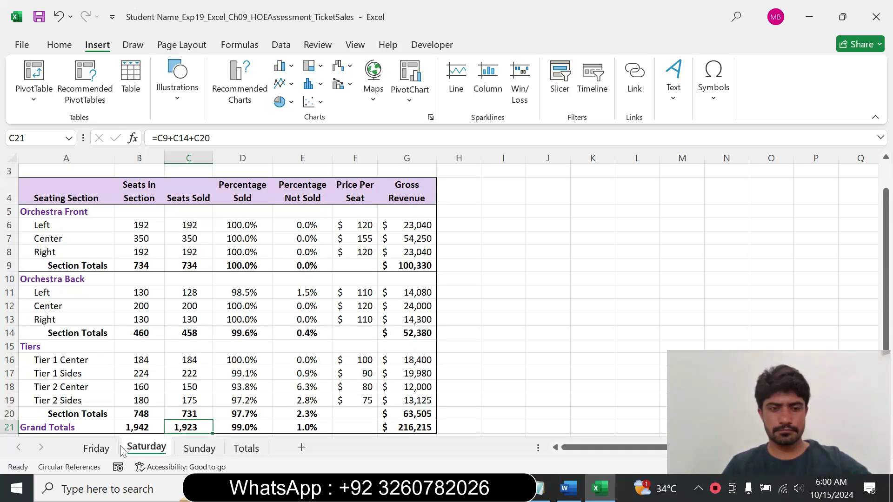
Enter =SUM(Friday!G14) in cell B12 of the Totals worksheet, rechecking the cell reference in the Word instructions
left_click(243, 449)
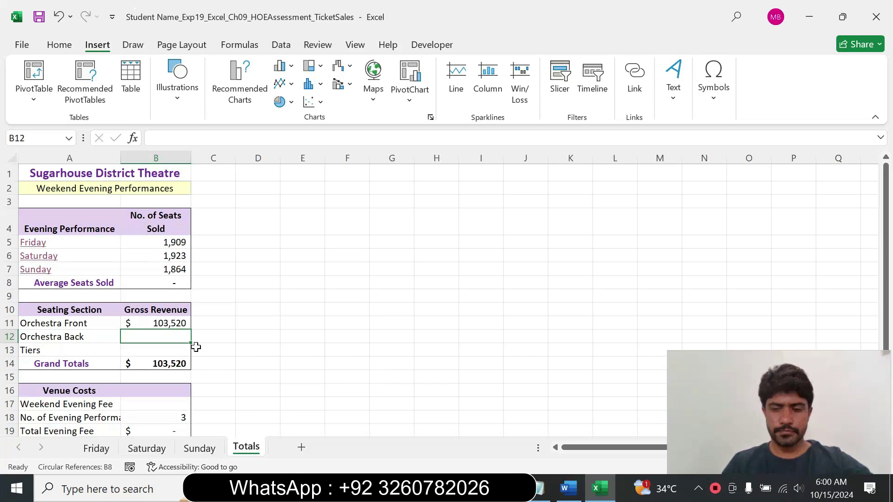
type("=")
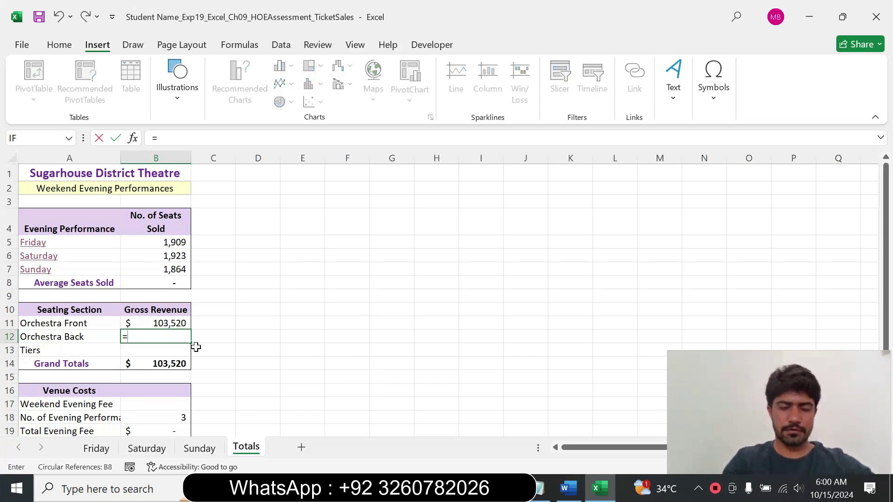
type("sum")
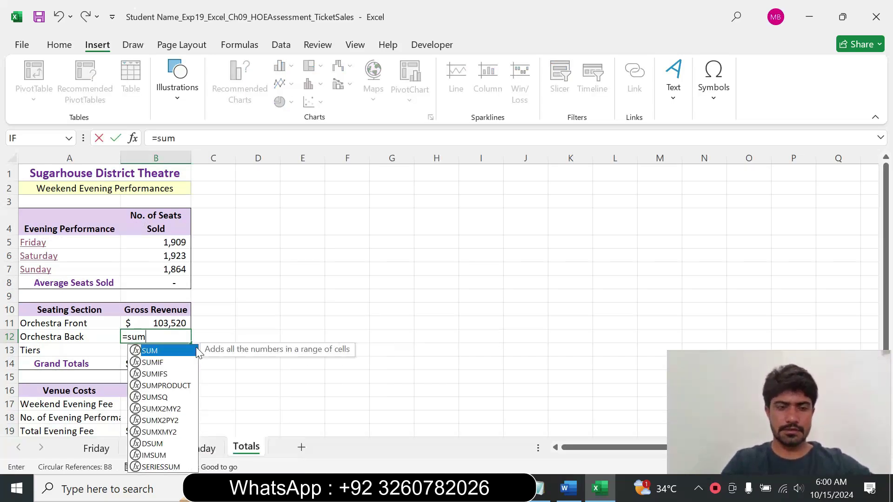
double_click(163, 350)
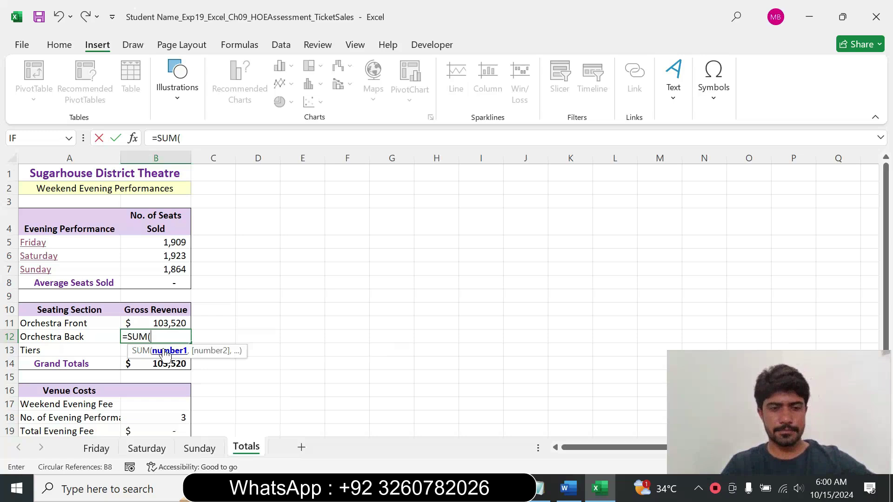
left_click(96, 449)
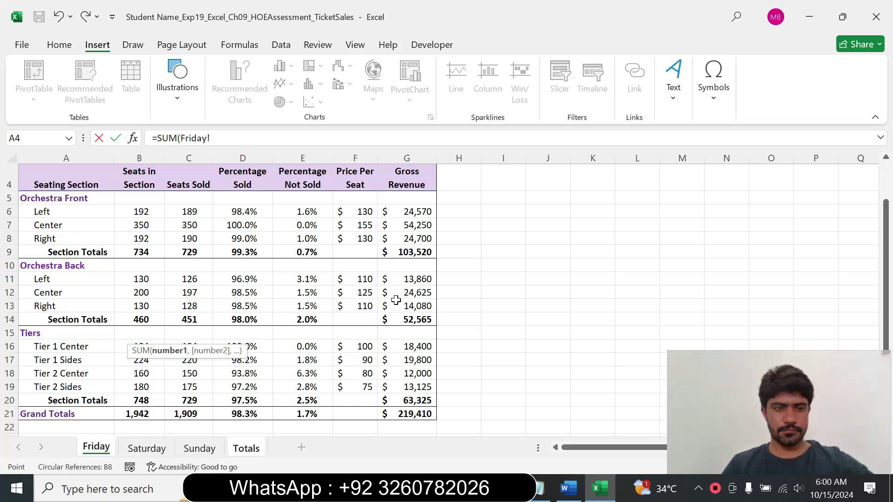
left_click(568, 488)
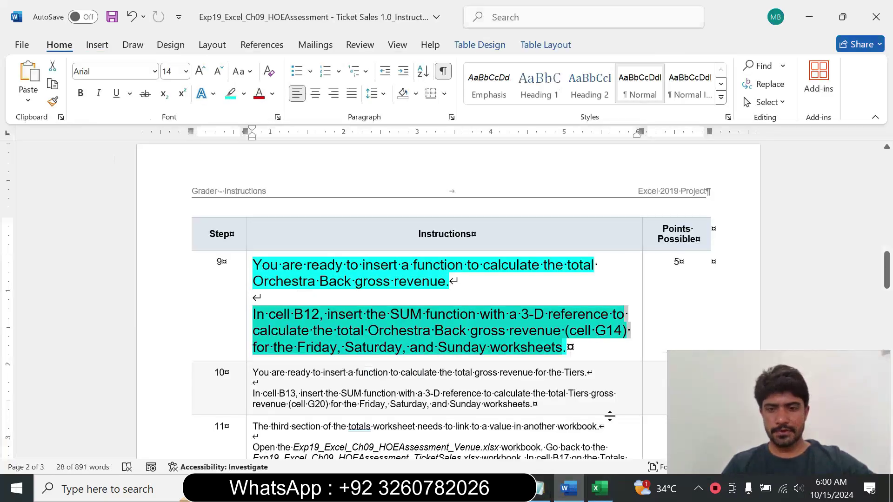
left_click(599, 489)
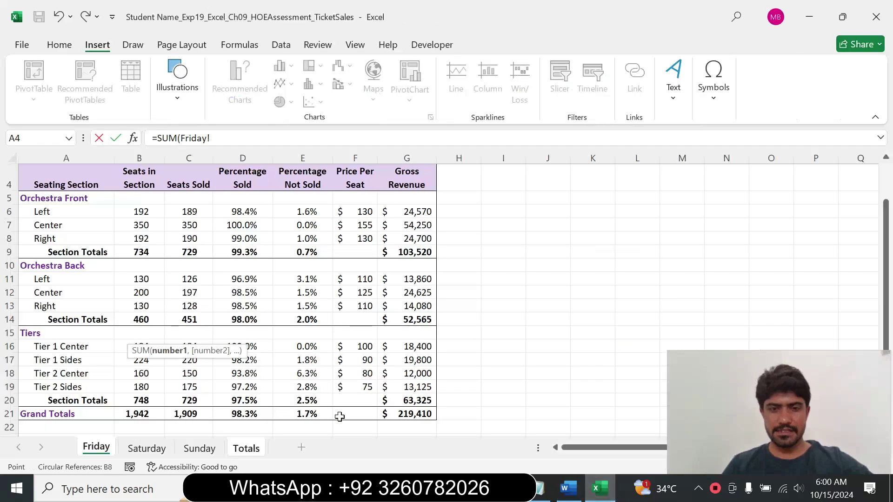
left_click(414, 319)
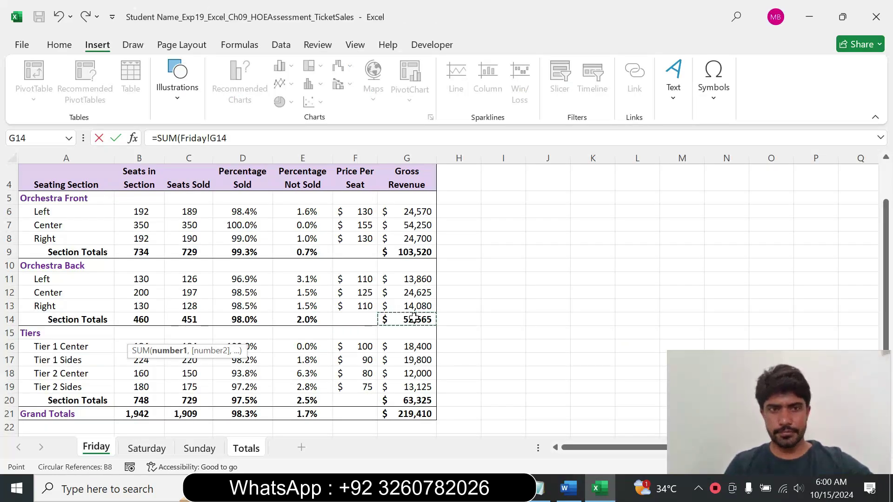
key("Escape")
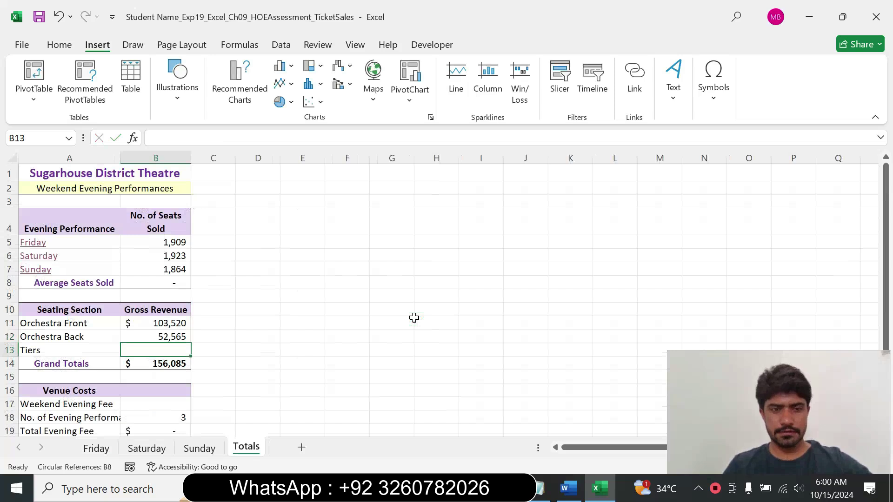
Return to the Word instructions and reset the step 9 text to font size 9
left_click(569, 488)
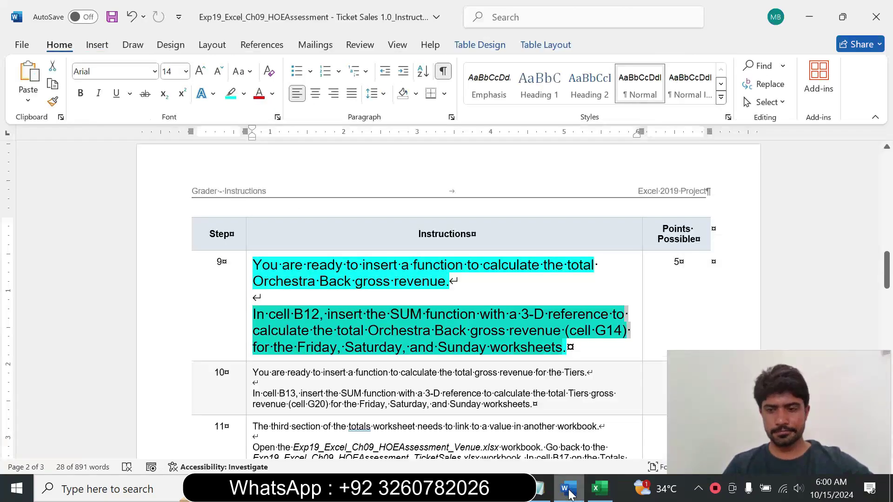
left_click(247, 310)
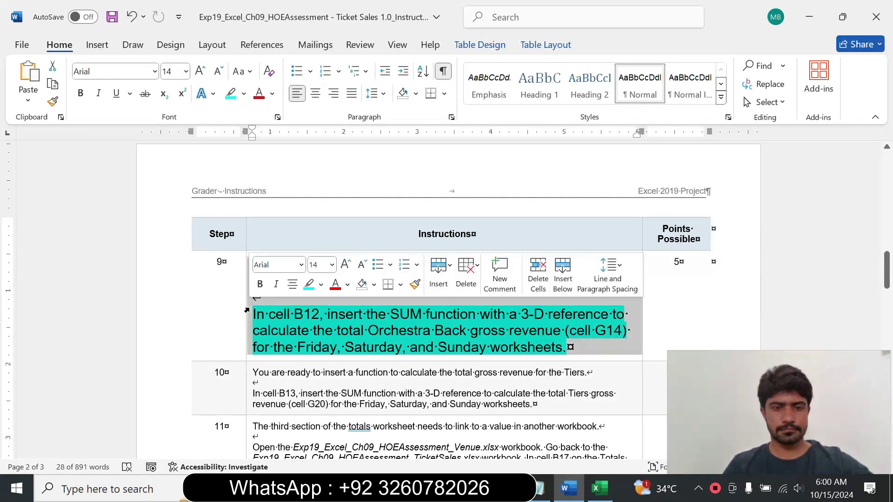
left_click(332, 264)
left_click(320, 27)
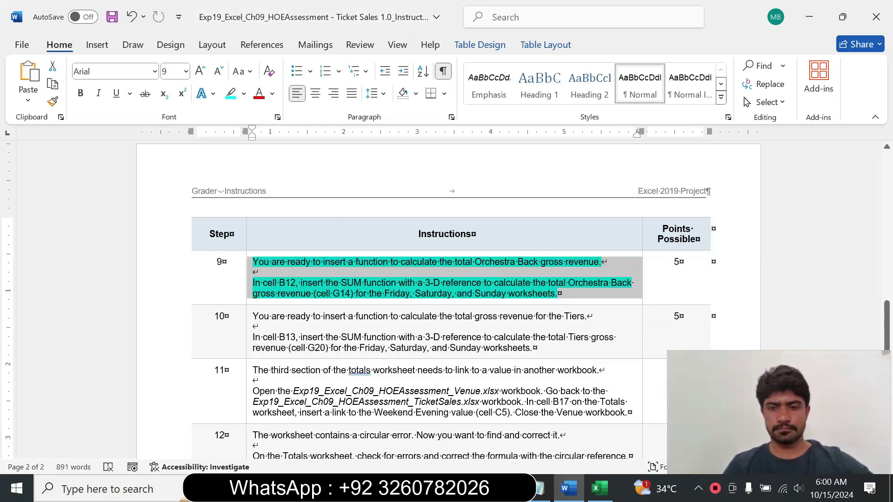
Switch to Excel and look over the section totals in the Sunday, Saturday and Friday worksheets
left_click(599, 488)
left_click(199, 449)
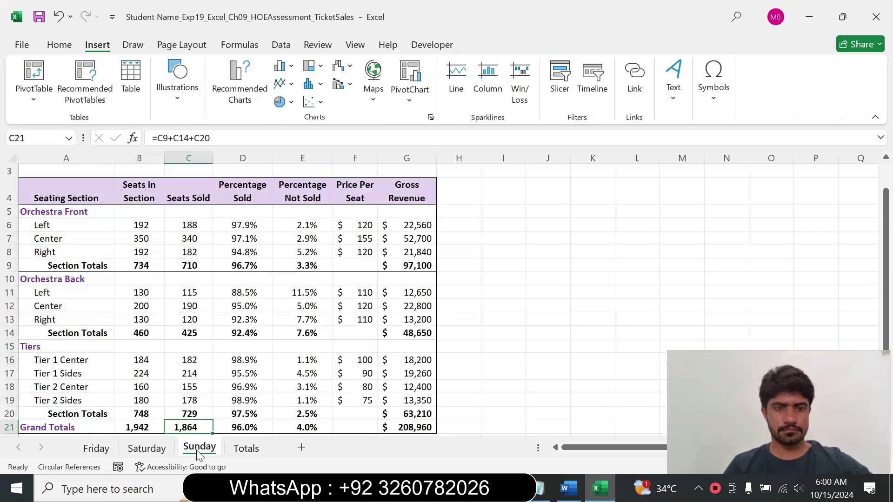
left_click(149, 449)
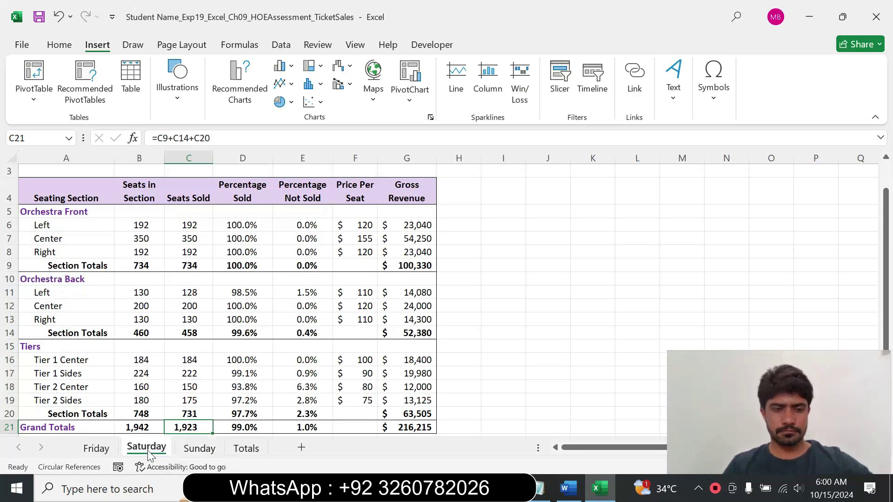
left_click(107, 448)
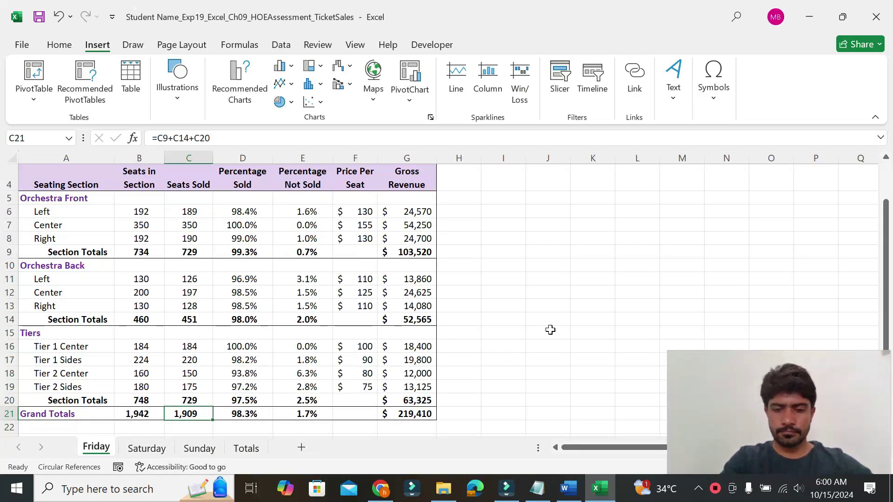